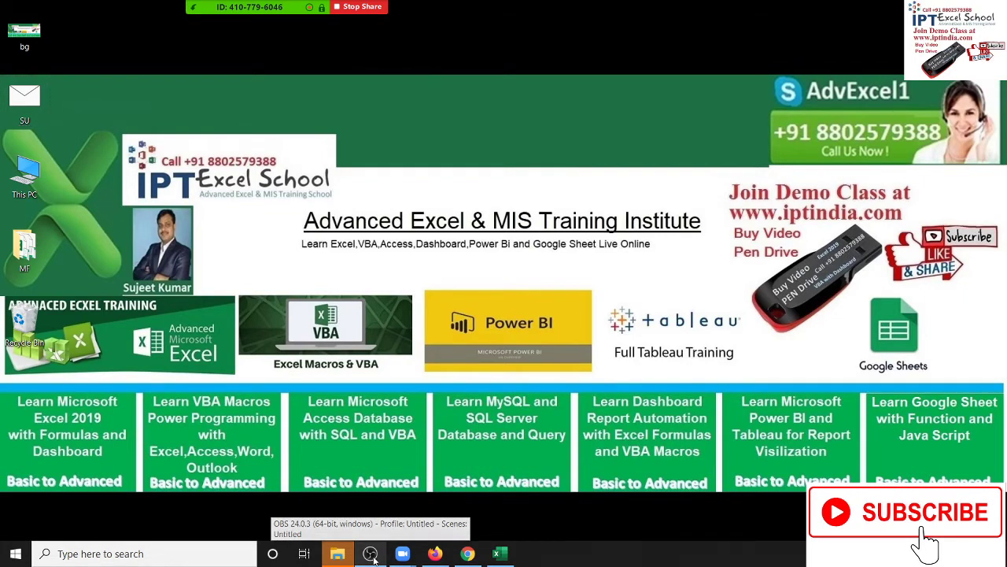
- Hide the screen recorder and switch to the blank Book1 workbook, selecting cell A1
left_click(371, 554)
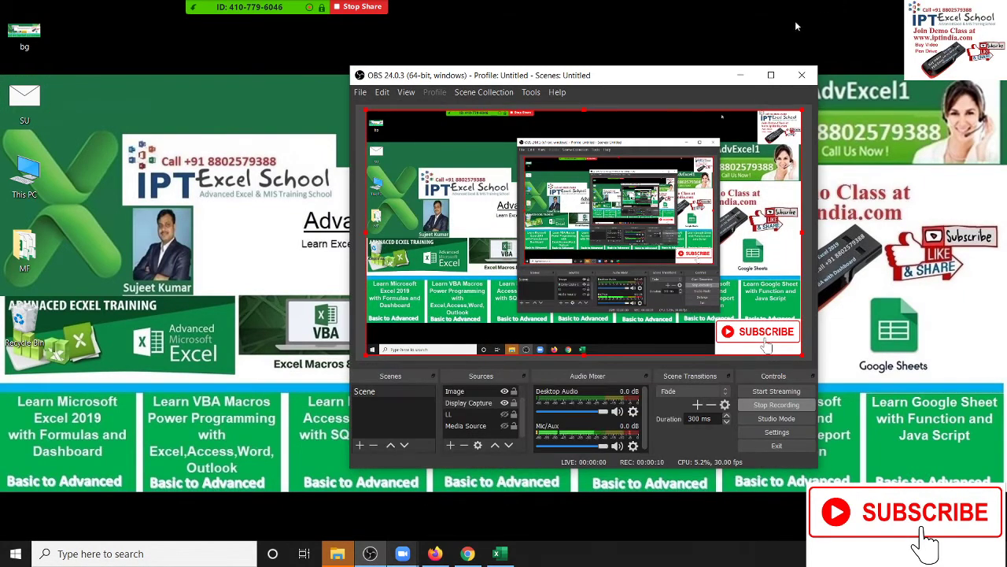
left_click(740, 75)
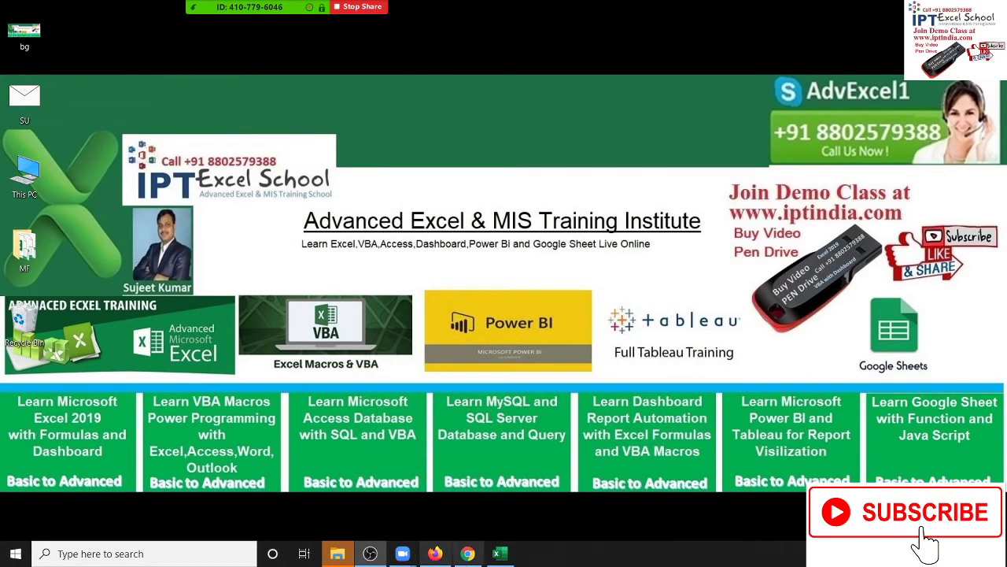
left_click(497, 553)
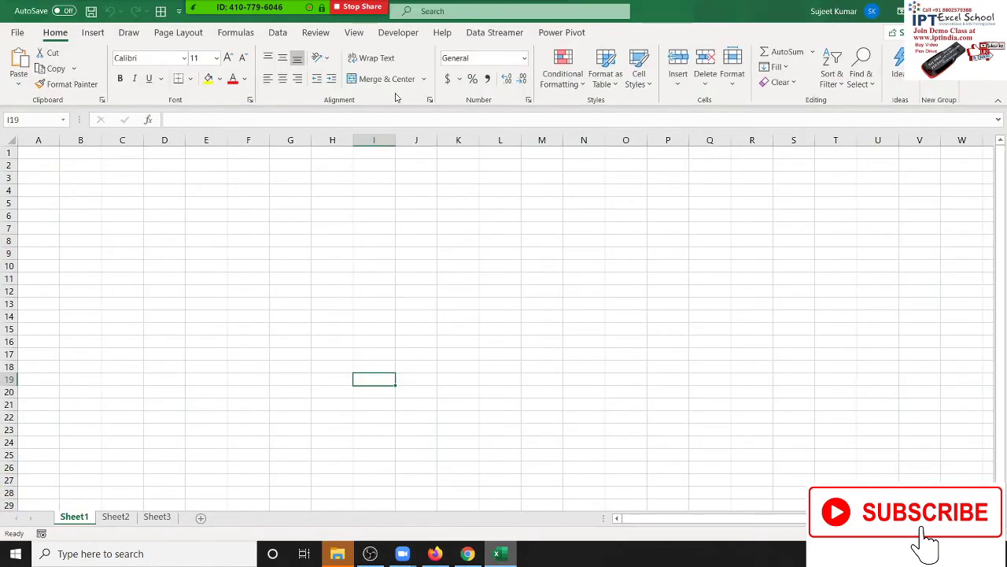
left_click(43, 153)
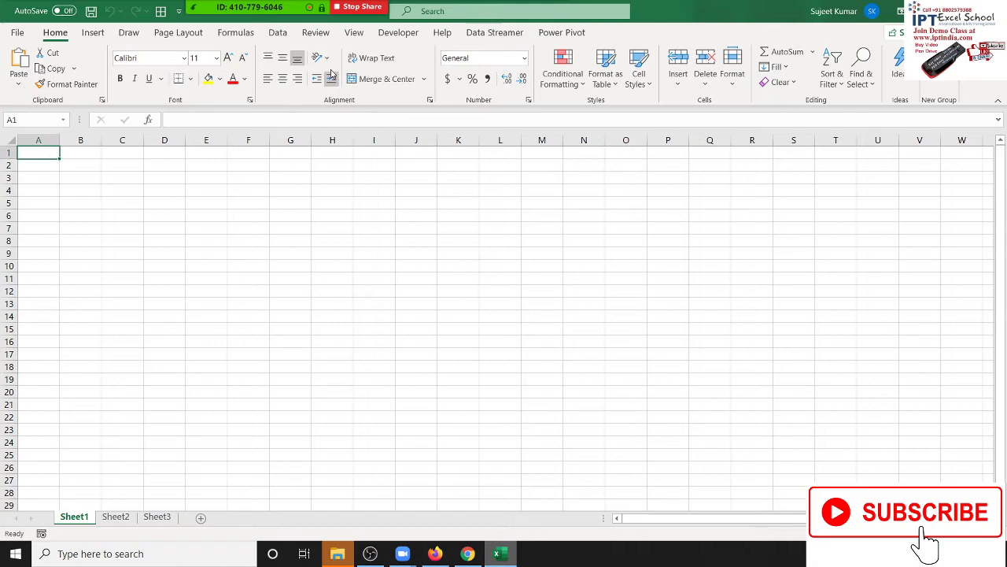
- Open the Visual Basic editor from the Developer tab, then bring the worksheet back in front
left_click(398, 32)
left_click(24, 74)
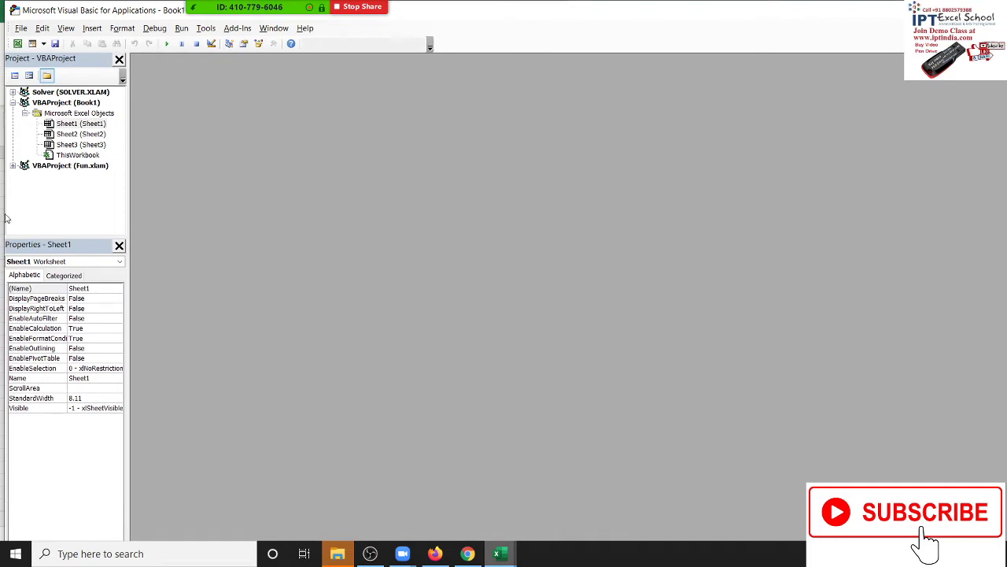
left_click_drag(3, 212, 598, 216)
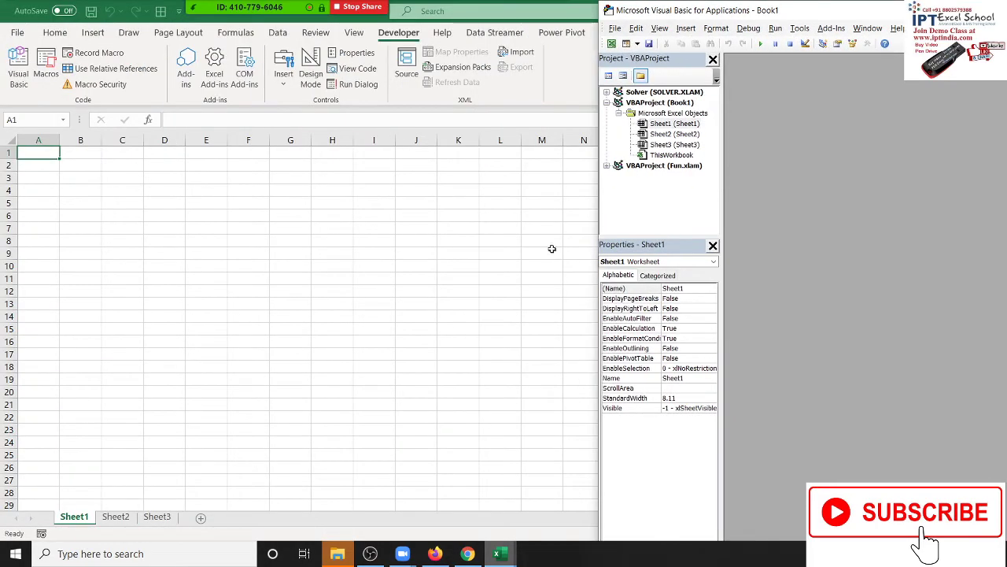
left_click(586, 95)
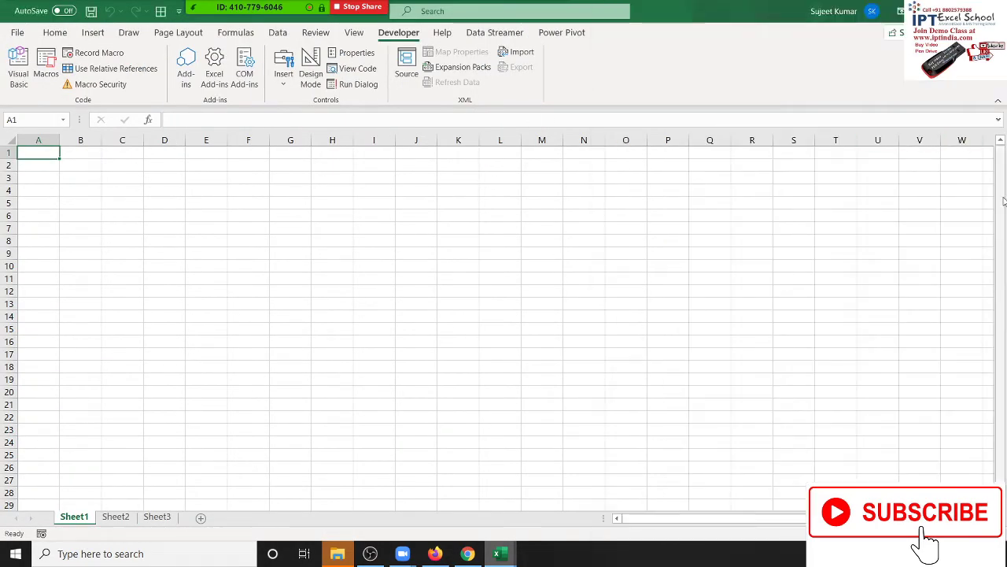
- Restore Book1 into a window on the left half and stretch the VBA editor across the right
left_click(958, 11)
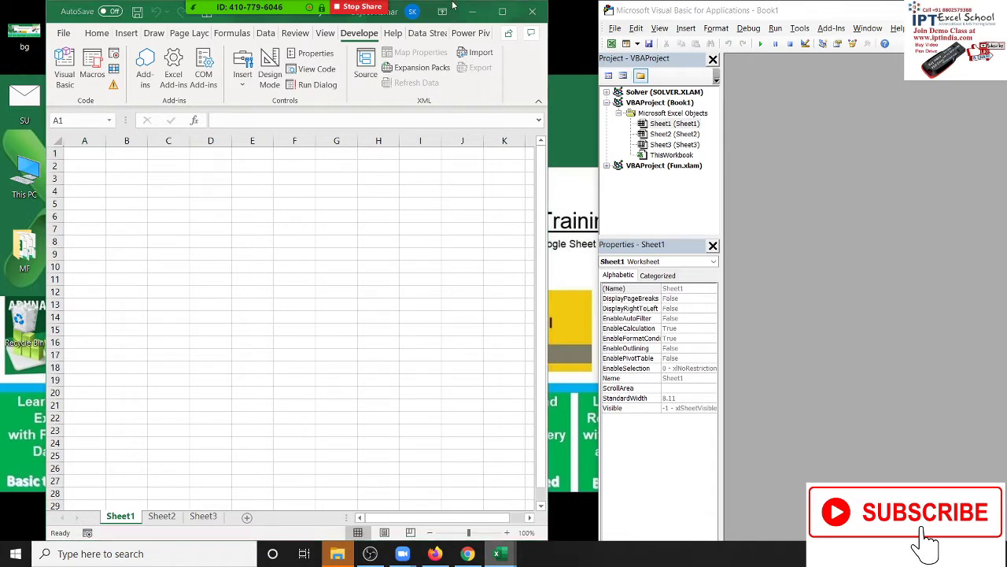
mouse_move(366, 6)
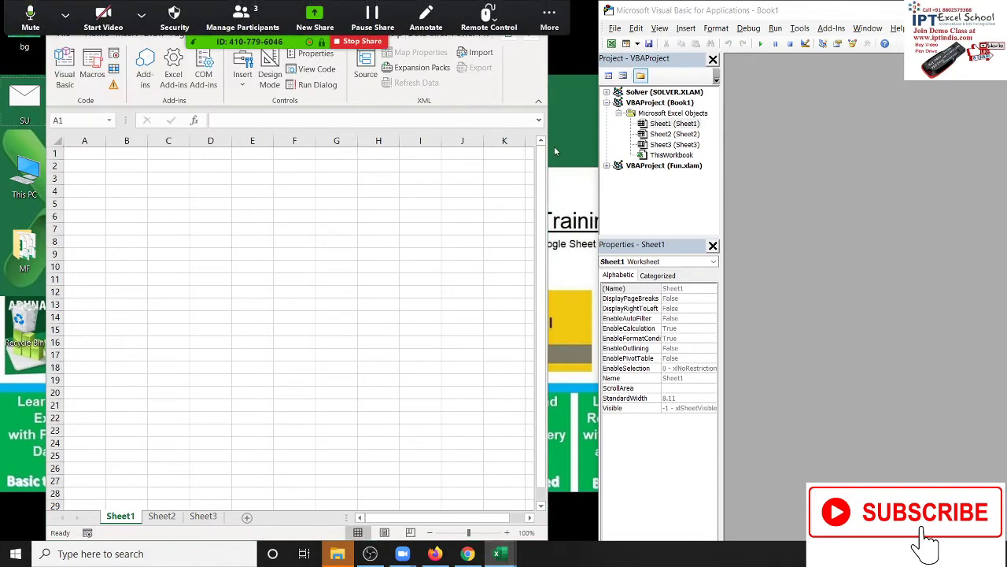
left_click(540, 91)
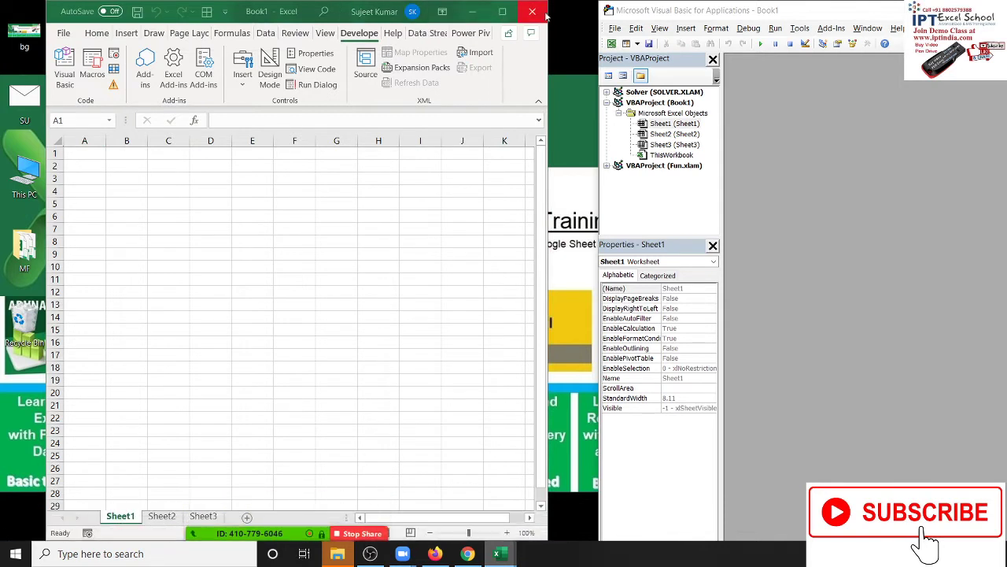
left_click(55, 8)
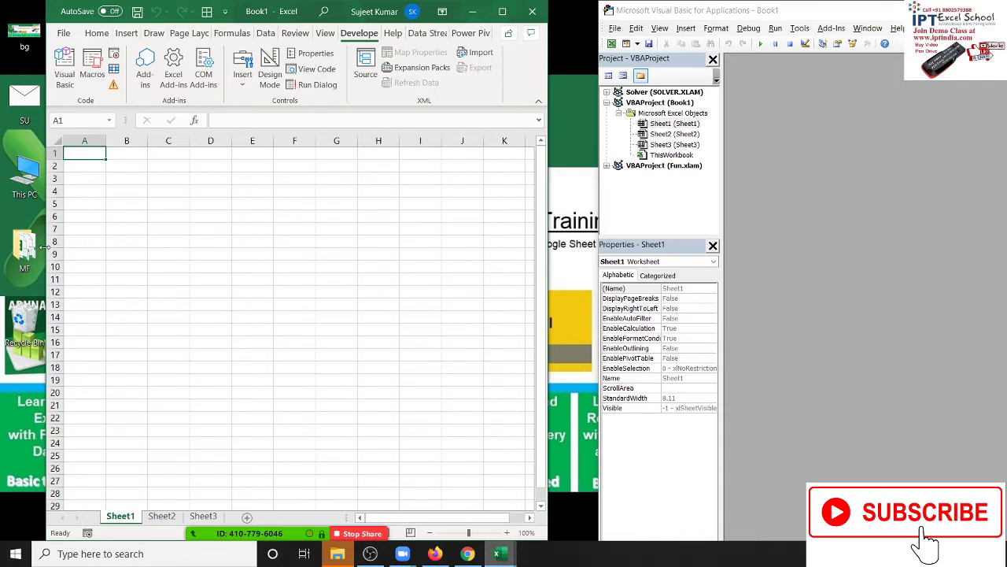
left_click_drag(45, 247, 1, 247)
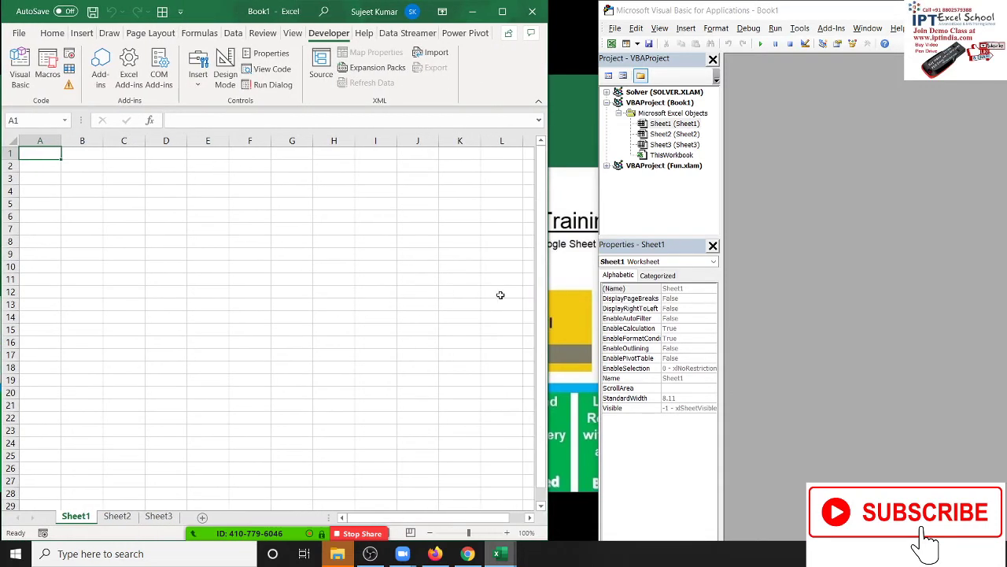
left_click_drag(549, 299, 505, 299)
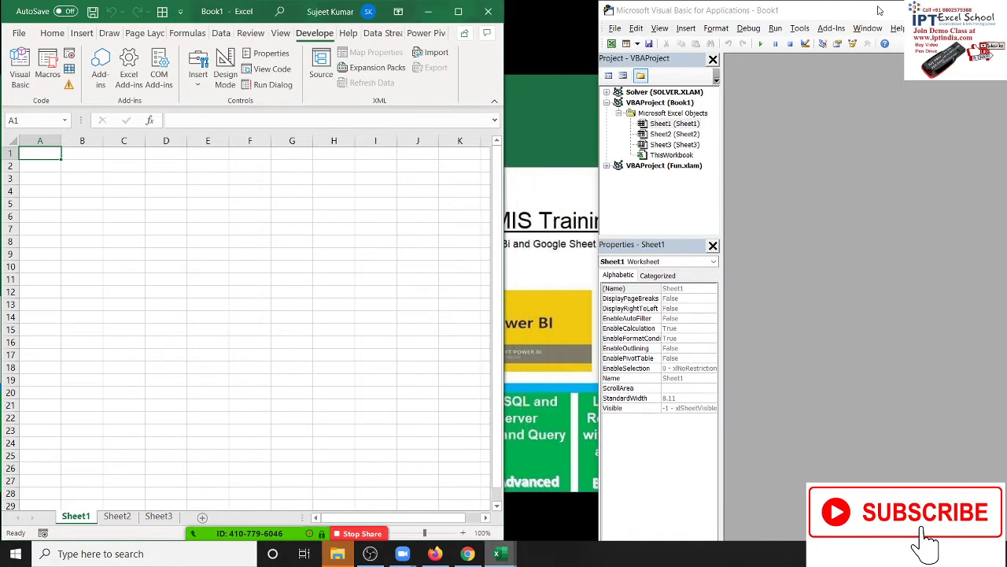
left_click_drag(879, 11, 781, 14)
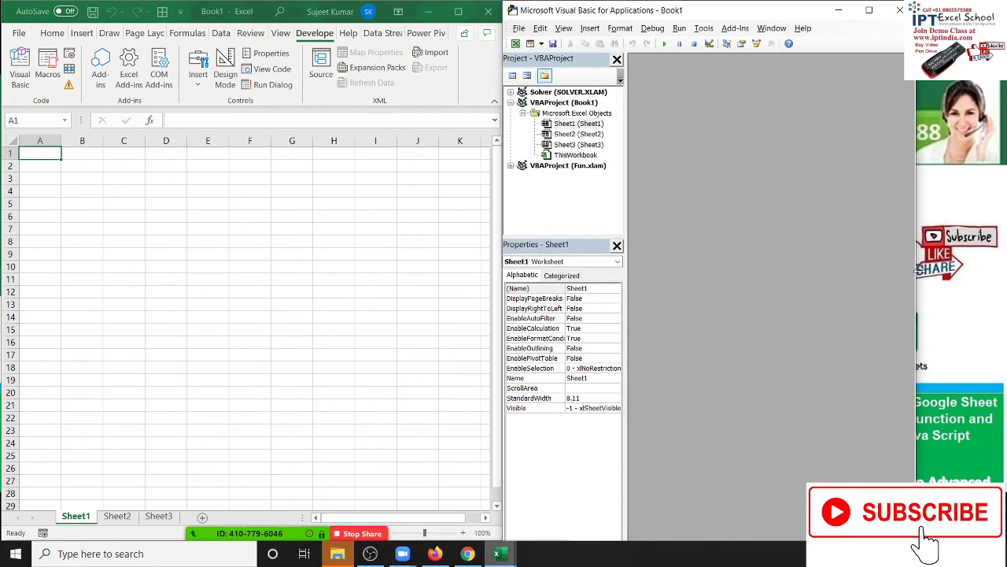
left_click_drag(916, 271, 1004, 274)
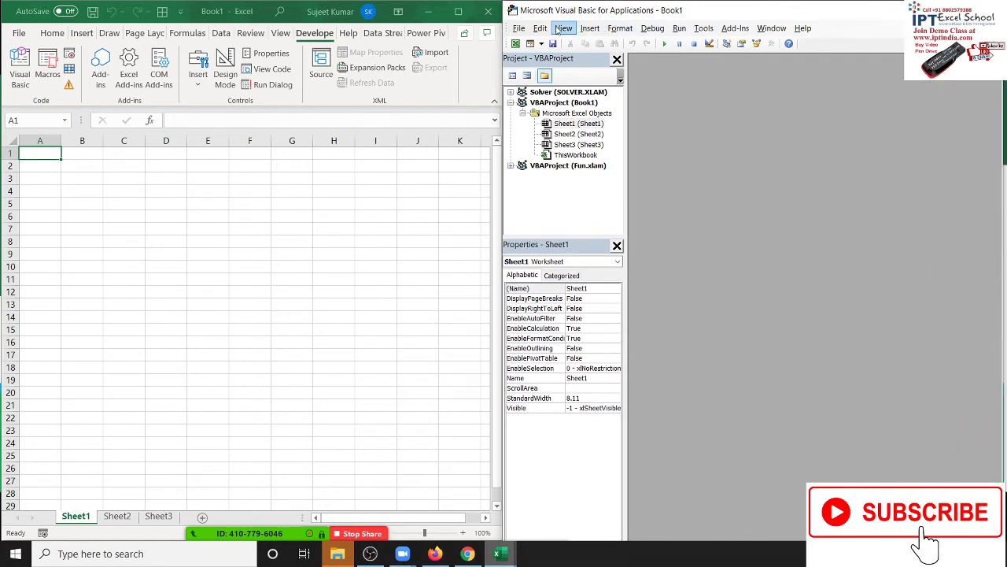
- Insert a new code module into Book1's VBA project
left_click(588, 30)
mouse_move(590, 29)
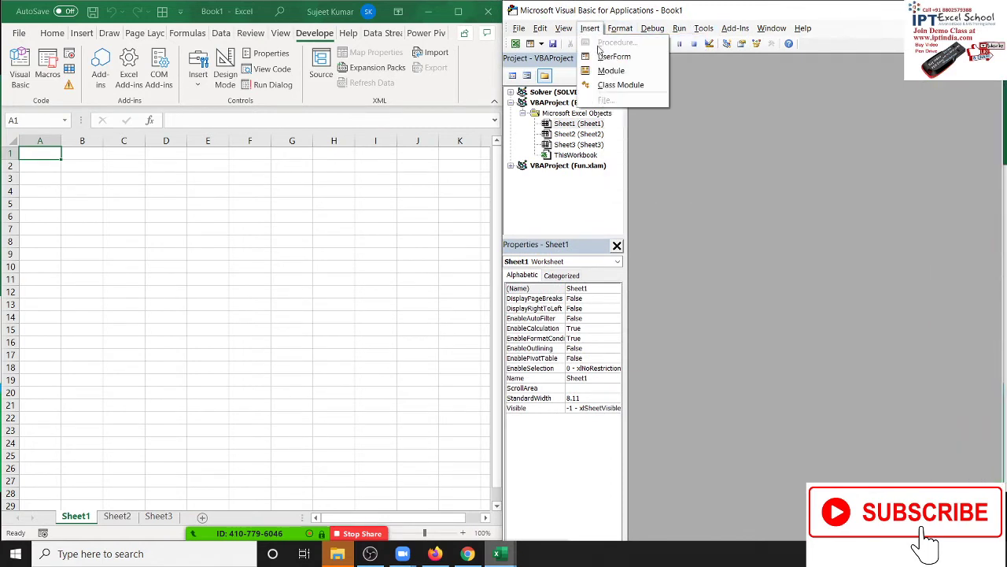
left_click(616, 72)
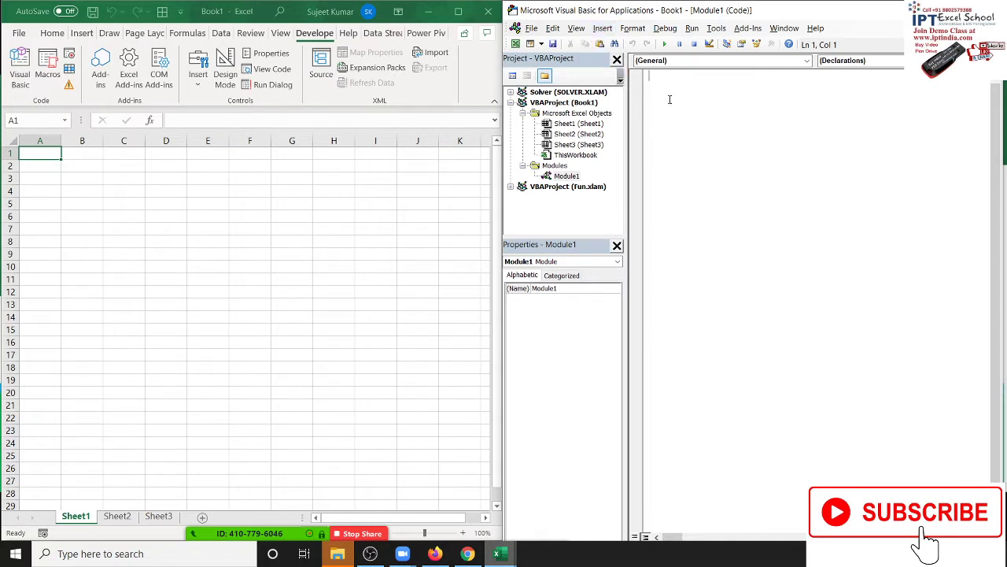
- Declare Sub Test() in the module and add blank lines inside it
type("sub")
type("Macr")
key("BackSpace")
key("BackSpace")
key("BackSpace")
key("BackSpace")
type("Tex")
type("t")
key("BackSpace")
key("BackSpace")
type("st")
type("()")
key("Return")
key("Return")
- List Application, Workbooks, Sheets and Range inside Test, then type 'sub rr' below it
key("Return")
key("Up")
key("Return")
key("Up")
key("Up")
type("applica")
type("tion")
key("Return")
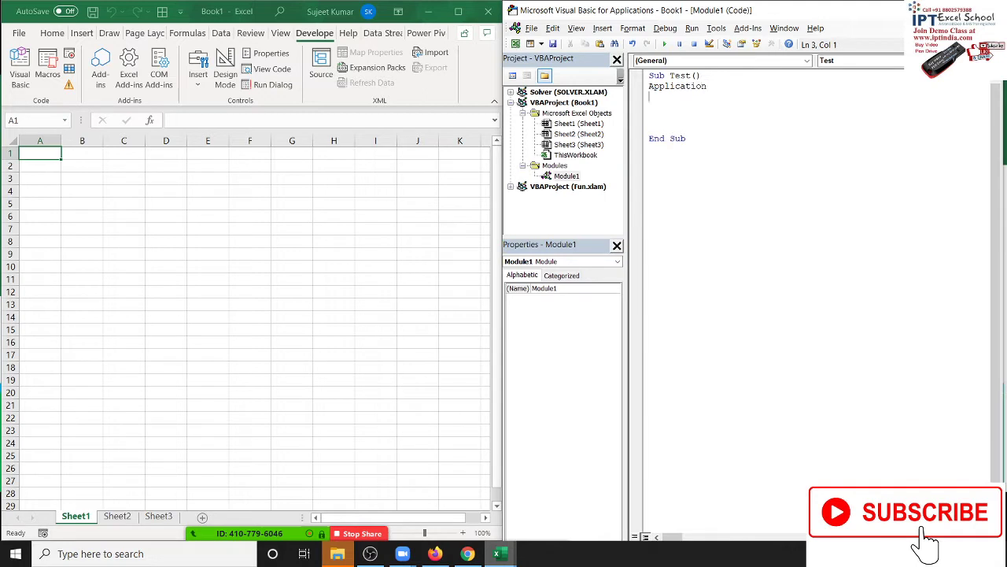
type("workboo")
type("ks")
key("Return")
type("s")
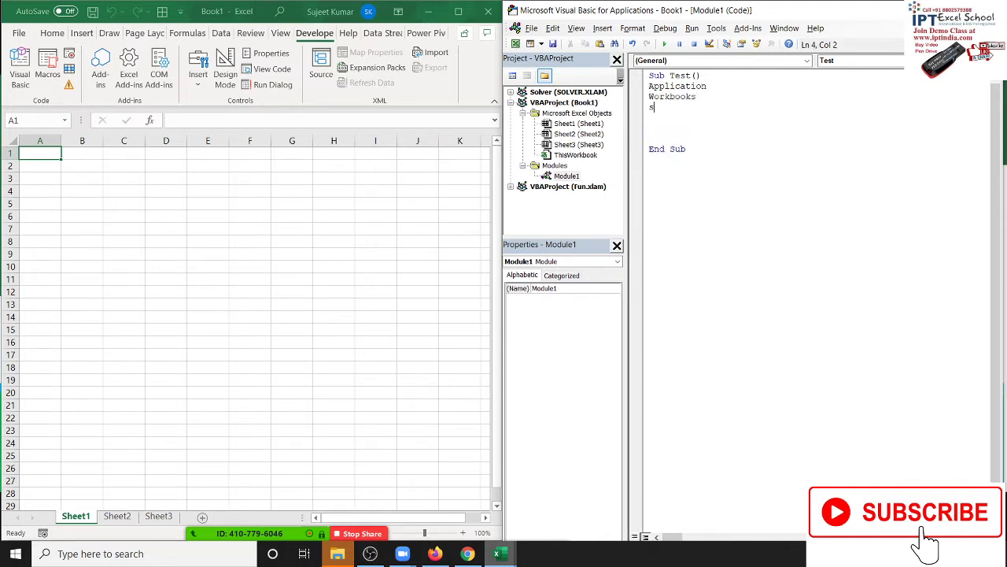
type("heets")
key("Return")
type("r")
type("ange(\"")
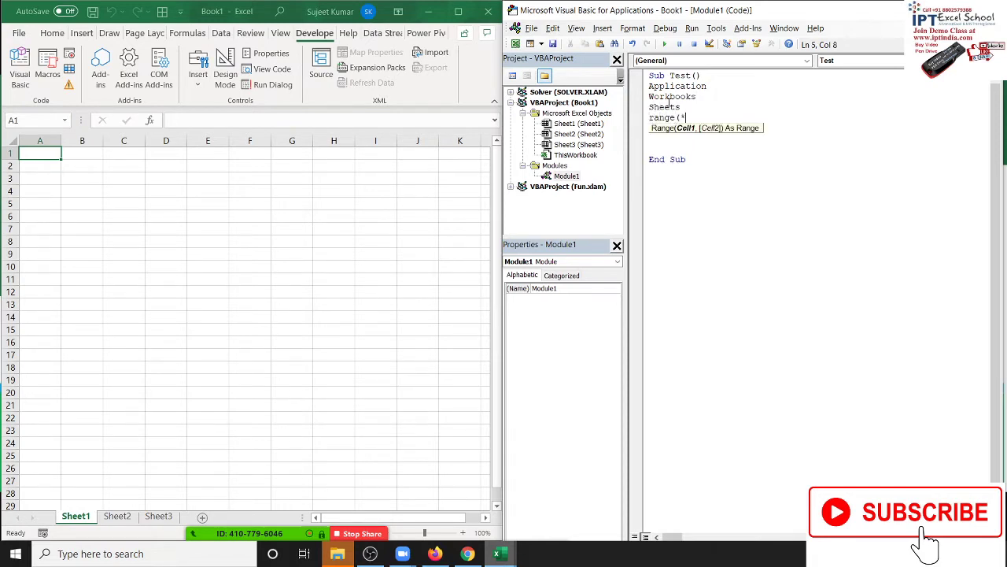
key("BackSpace")
key("BackSpace")
key("Return")
key("Up")
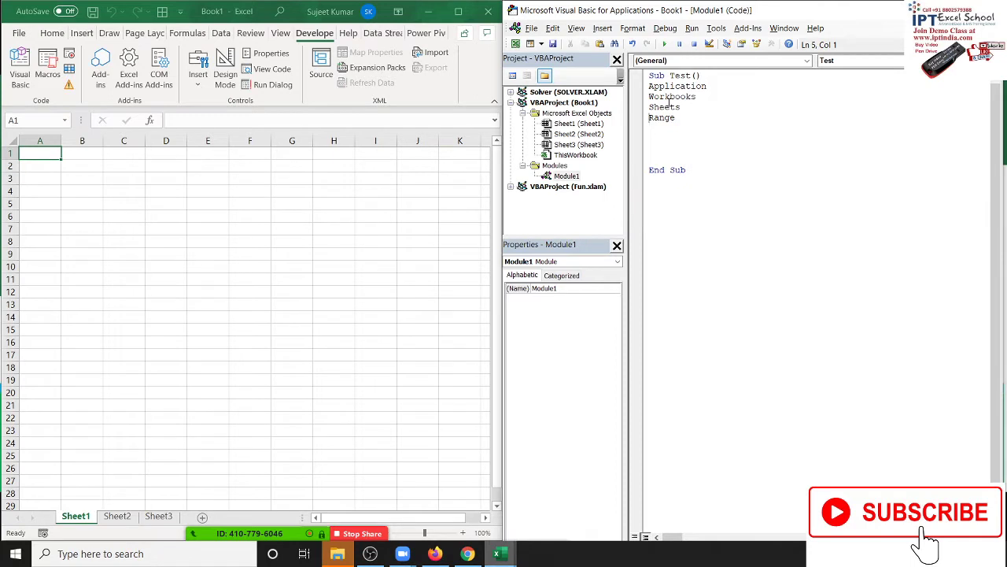
key("shift+Down")
key("shift+Down")
key("shift+Down")
key("shift+Down")
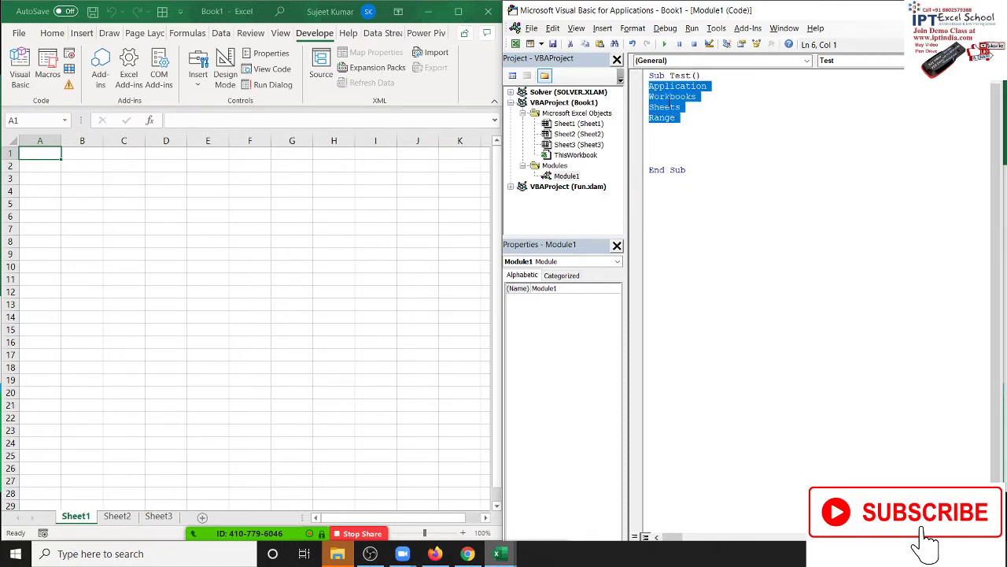
left_click(684, 180)
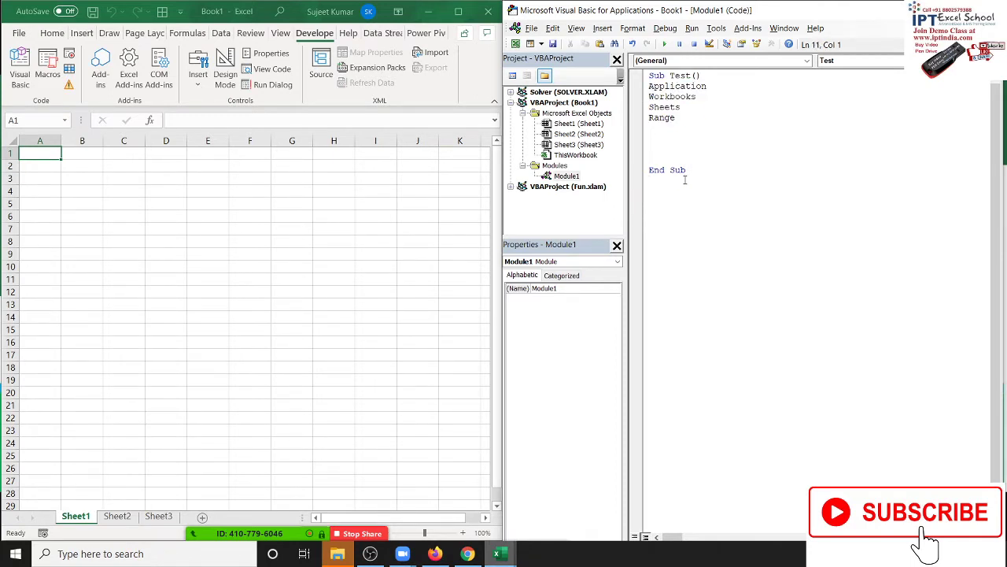
type("sub rr")
- Finish the Sub rr() declaration, glance at File > New templates, and return inside rr
key("Return")
key("Return")
key("Return")
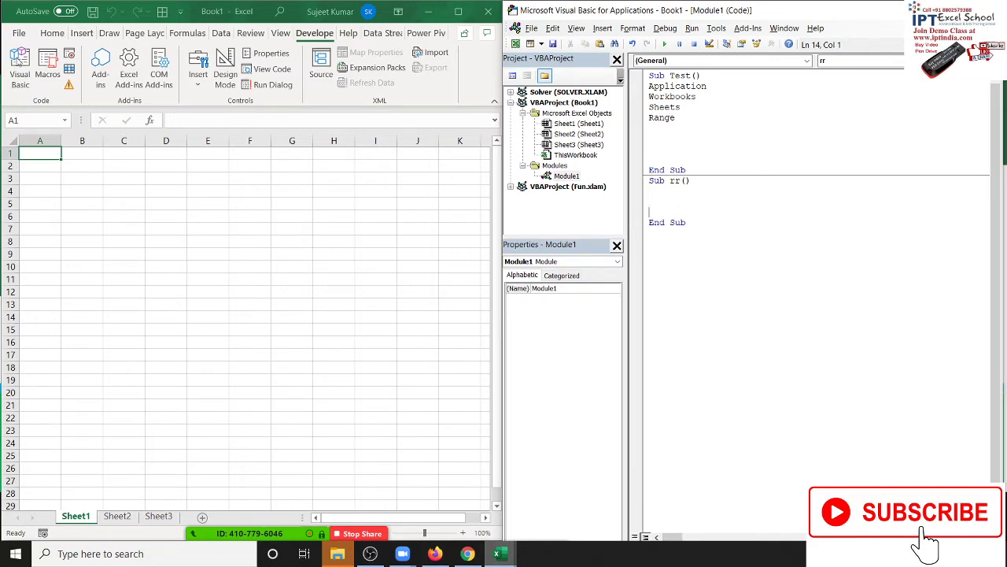
left_click(19, 33)
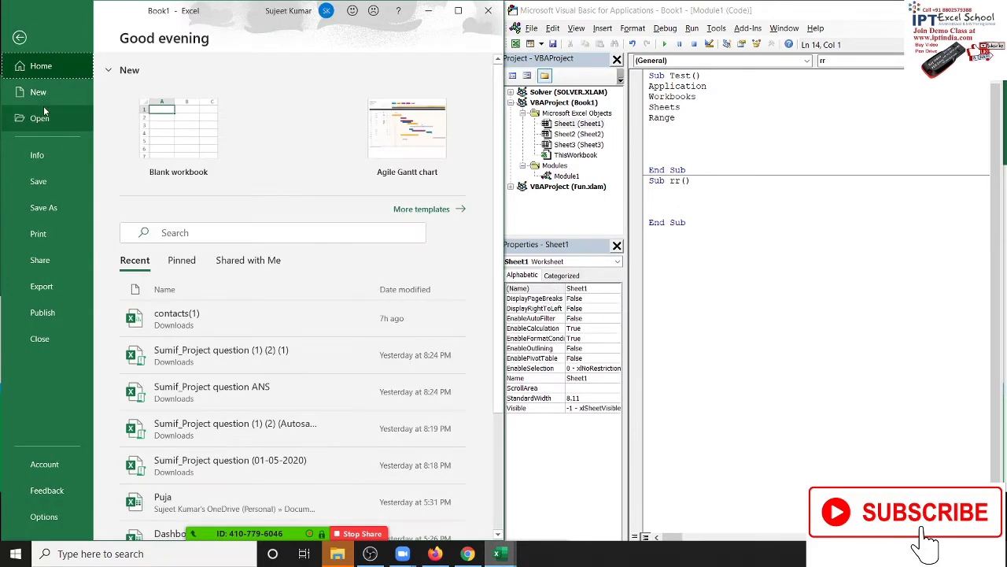
left_click(46, 98)
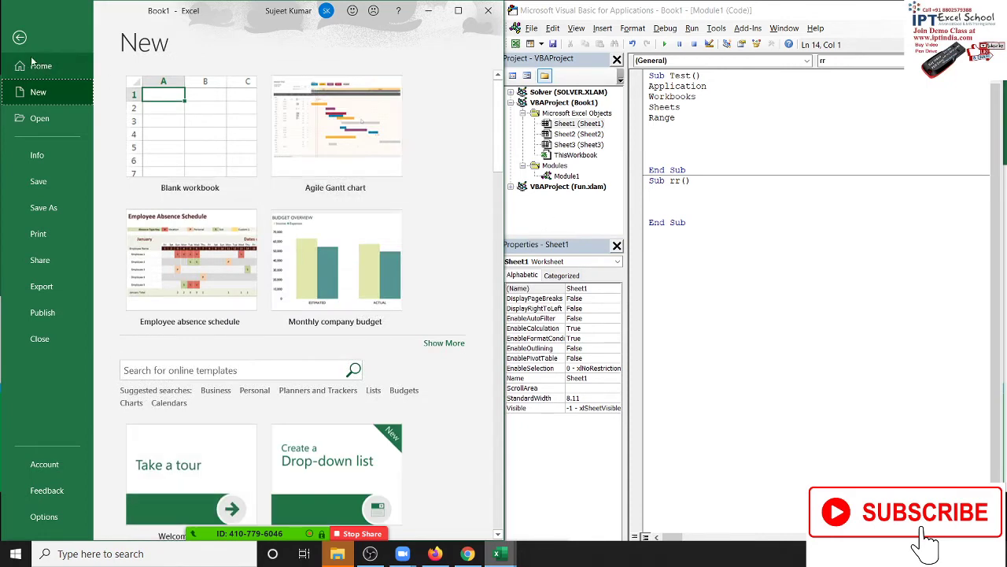
left_click(20, 37)
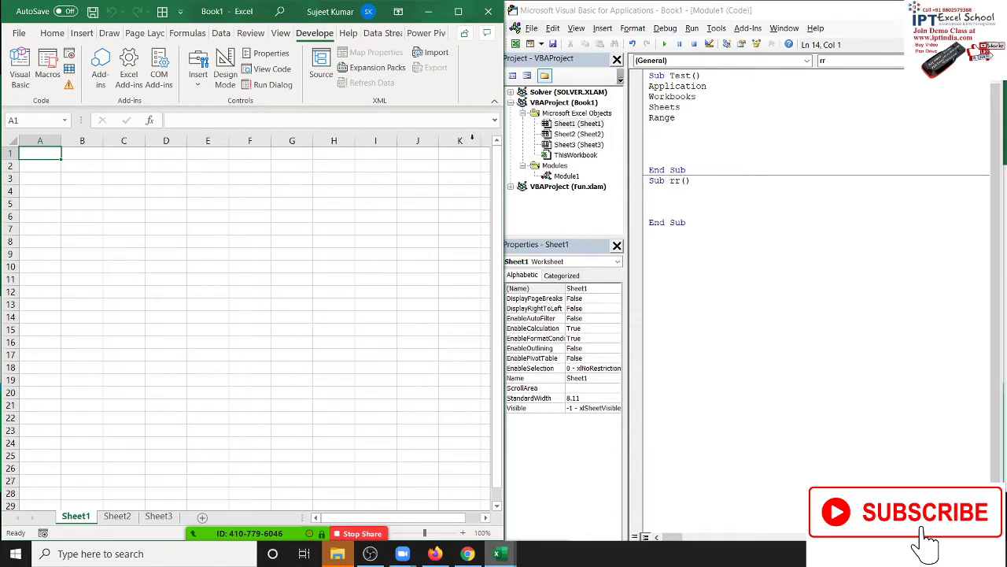
left_click(659, 199)
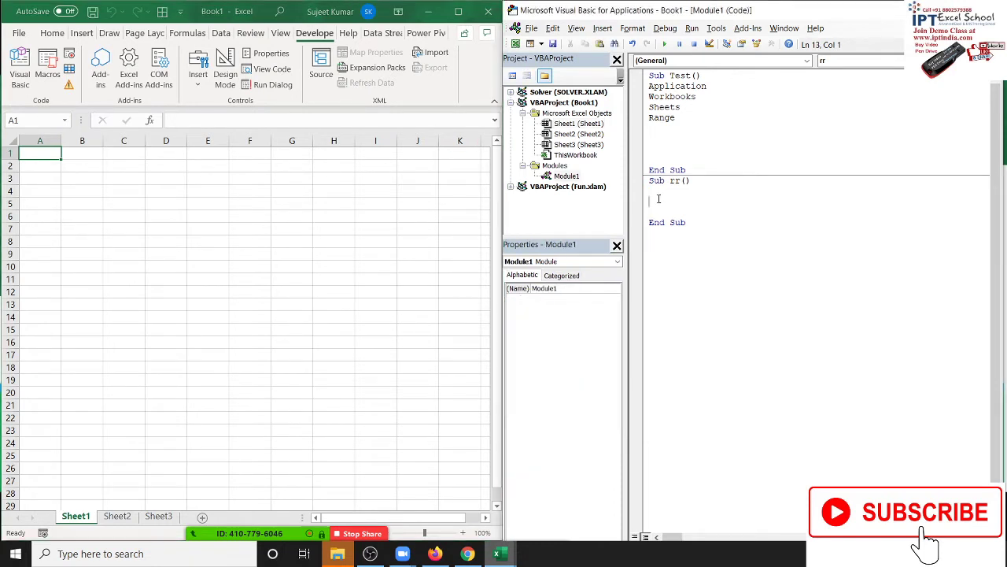
- Add the Workbooks.Add statement inside Sub rr
type("w")
type("ork")
type("books.")
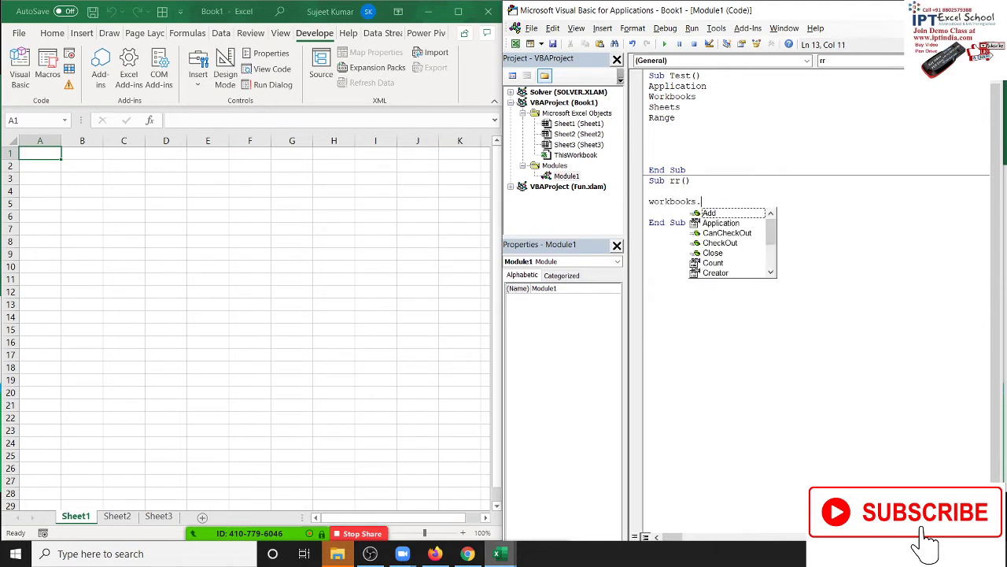
type("ad")
key("Return")
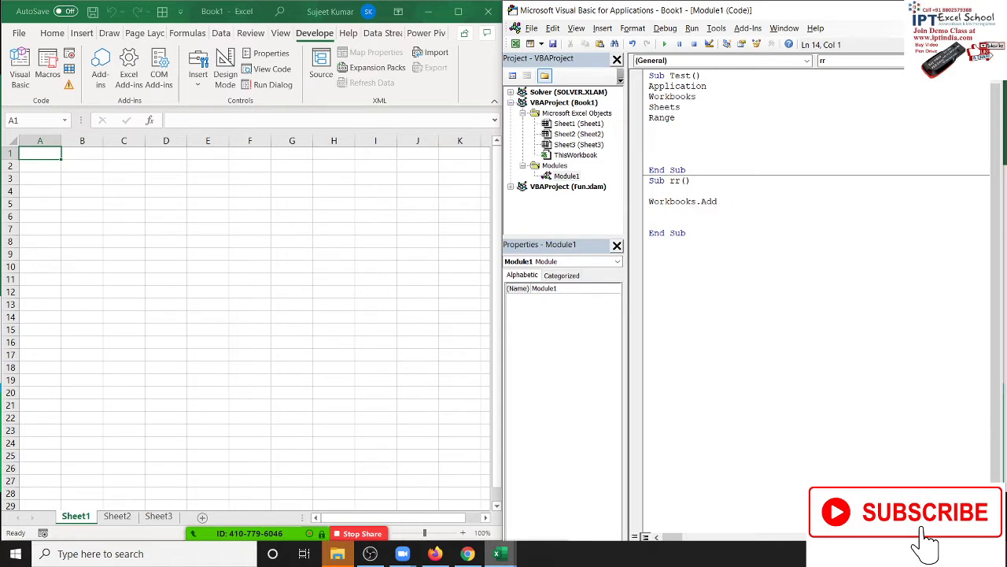
left_click(658, 190)
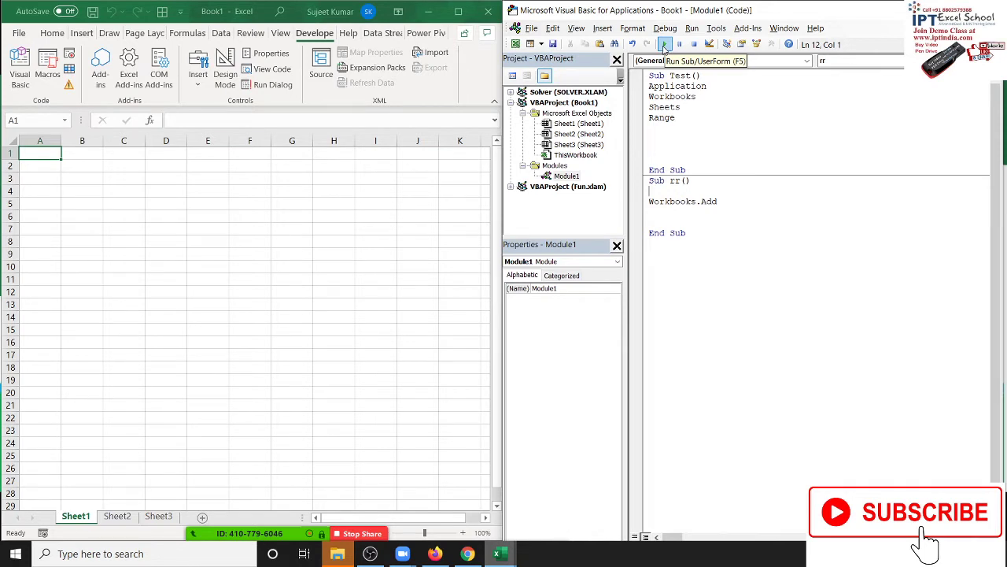
- Open Excel's macro list, then close it and return to the rr code
left_click(56, 83)
left_click(57, 82)
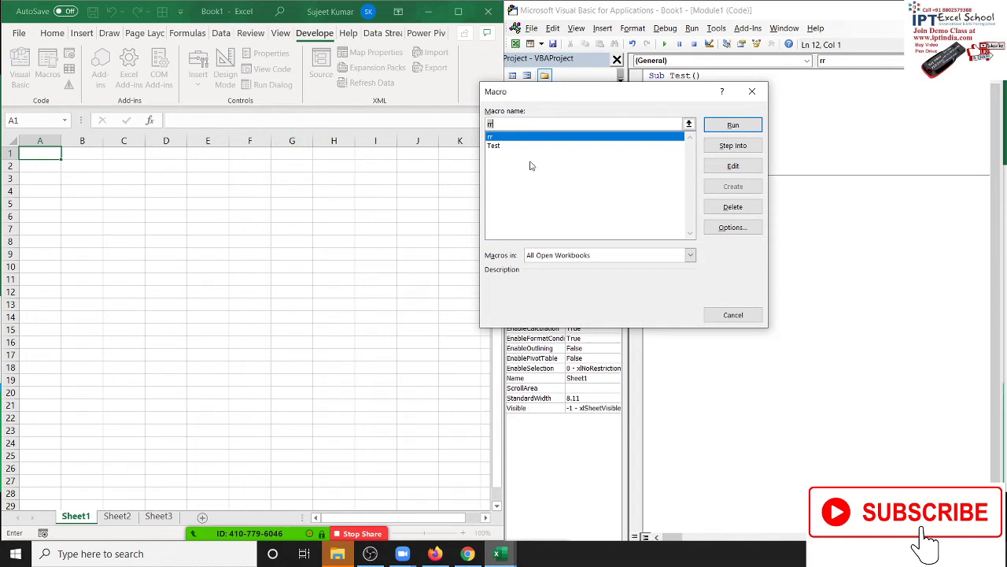
left_click(752, 91)
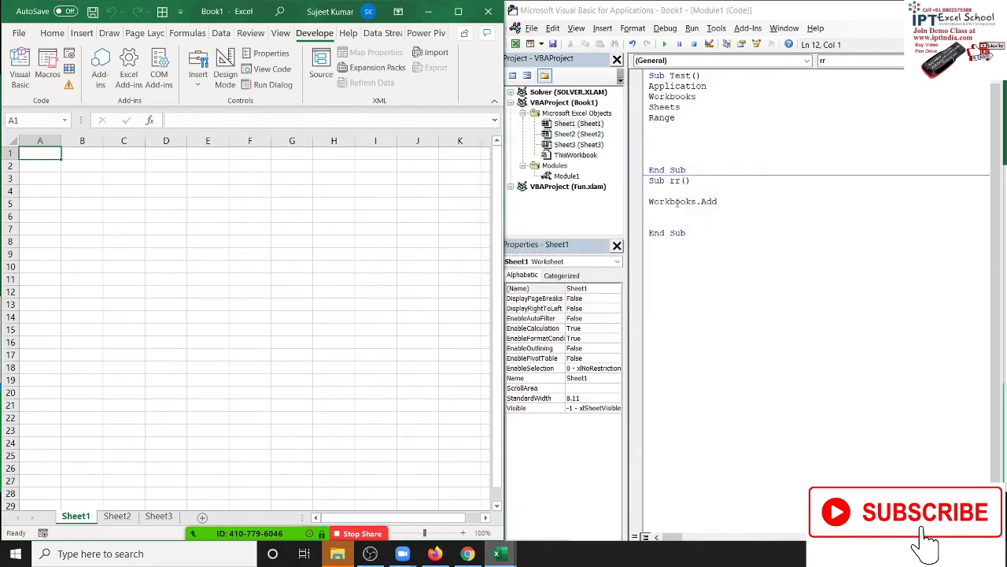
left_click(675, 202)
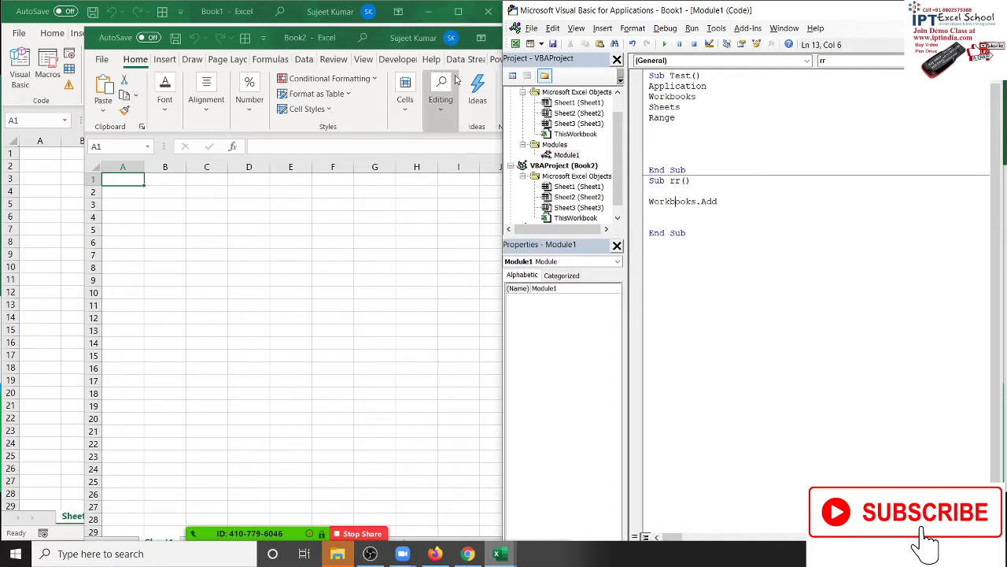
- Bring up the new Book2 workbook, put it away, and return below Workbooks.Add
left_click(102, 39)
left_click(570, 38)
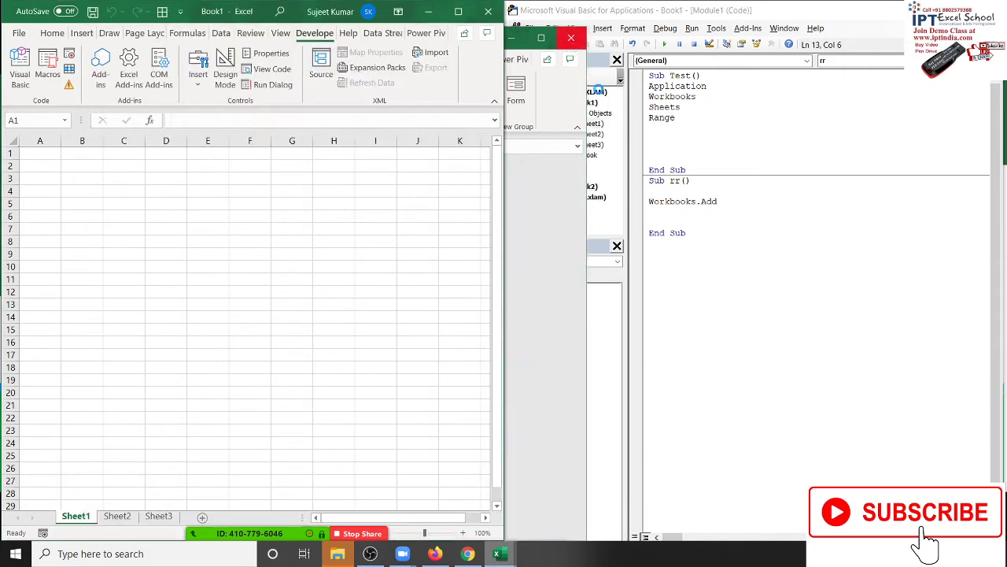
left_click(670, 211)
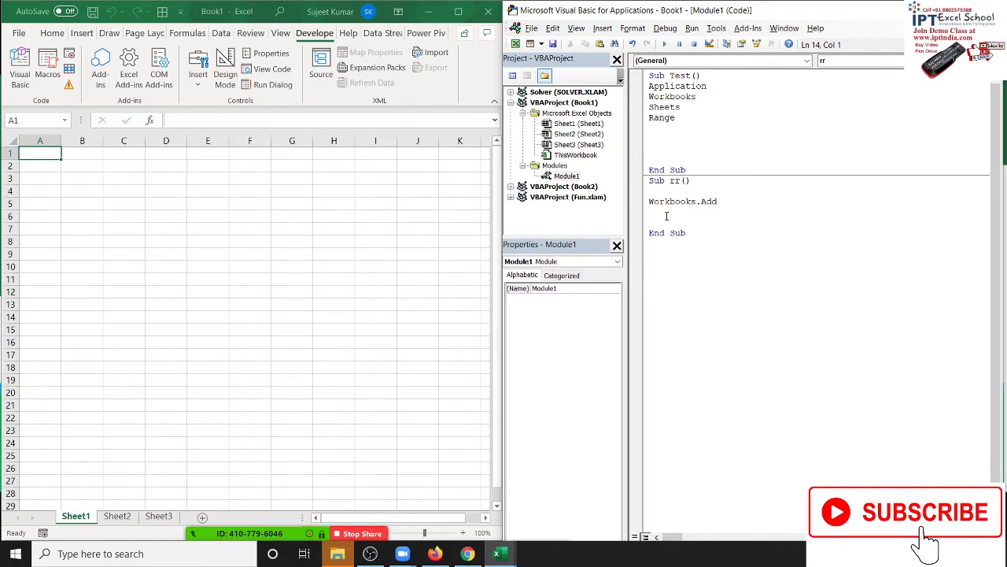
- On a new line, write Workbooks('Book1.xlsm').SaveAs, correcting the typos
key("Return")
type("wo")
type("rkbo")
type("oks")
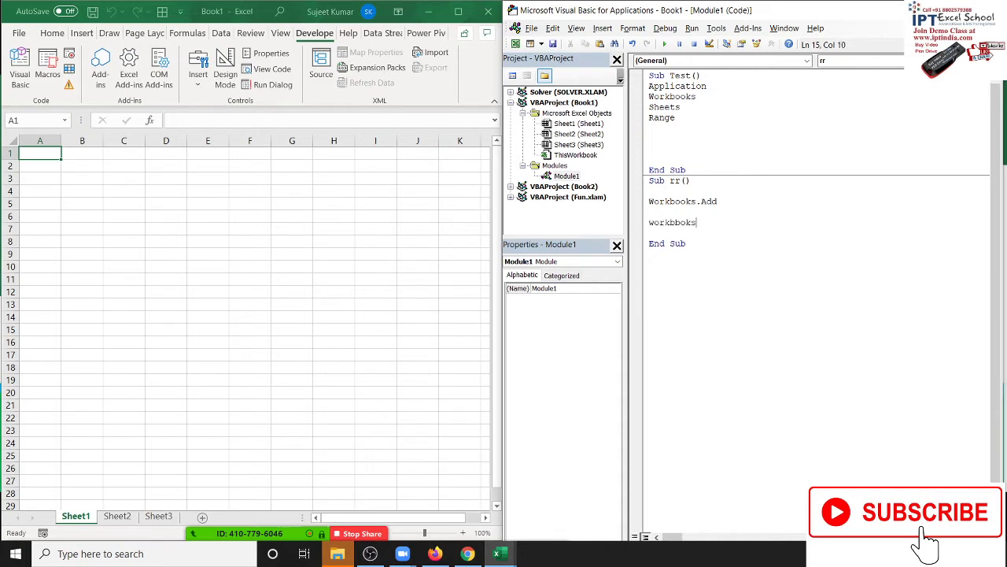
type("(")
key("BackSpace")
key("Left")
key("Left")
key("Left")
key("BackSpace")
key("Right")
key("Right")
key("Right")
key("Right")
type("(")
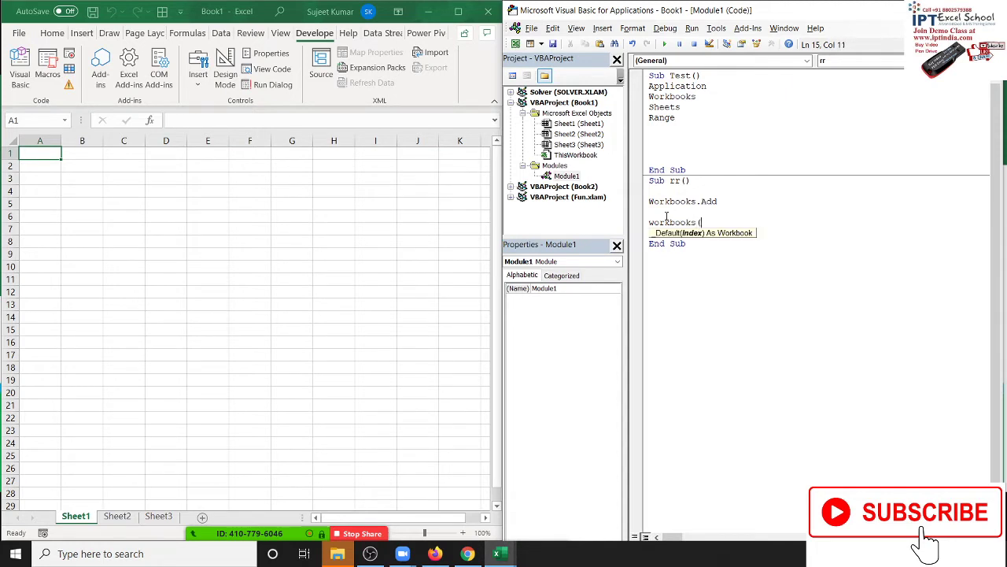
type("\"")
type("Book")
type("1.xl")
type("s")
type("m")
type(").")
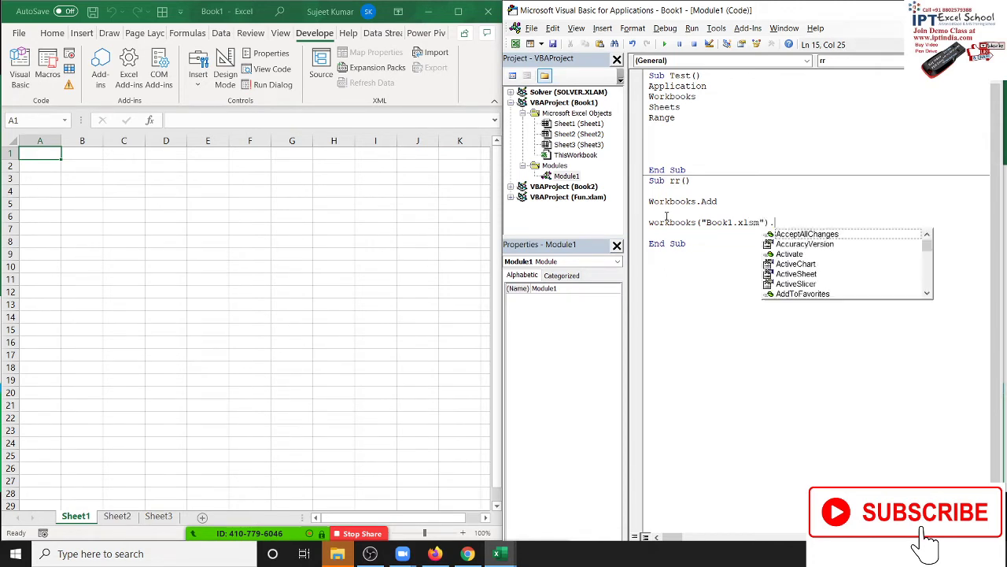
type("sa")
key("Down")
key("Tab")
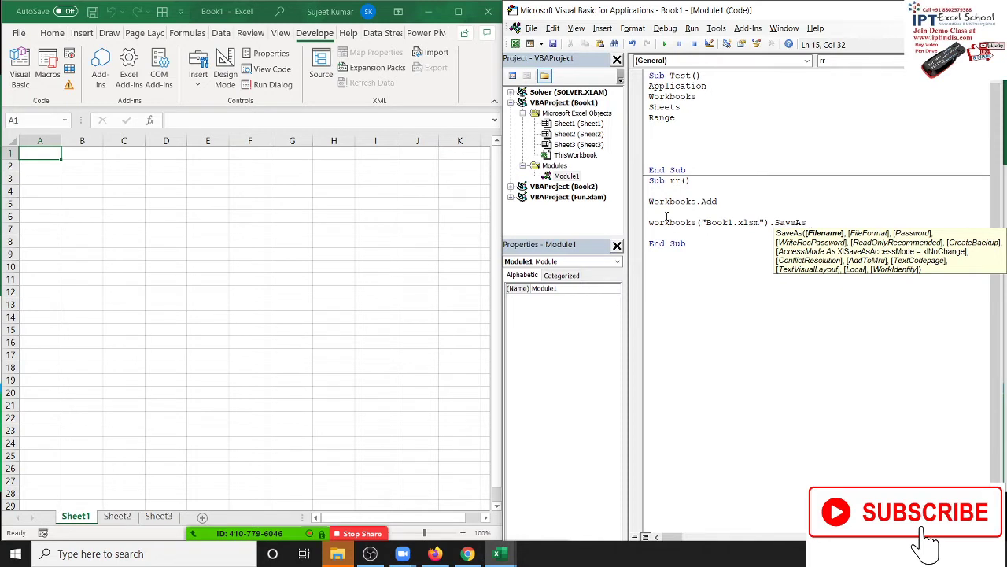
- Give SaveAs the quoted path "F:\2020\123.xlsx" and highlight it
type("F")
type(":\\2")
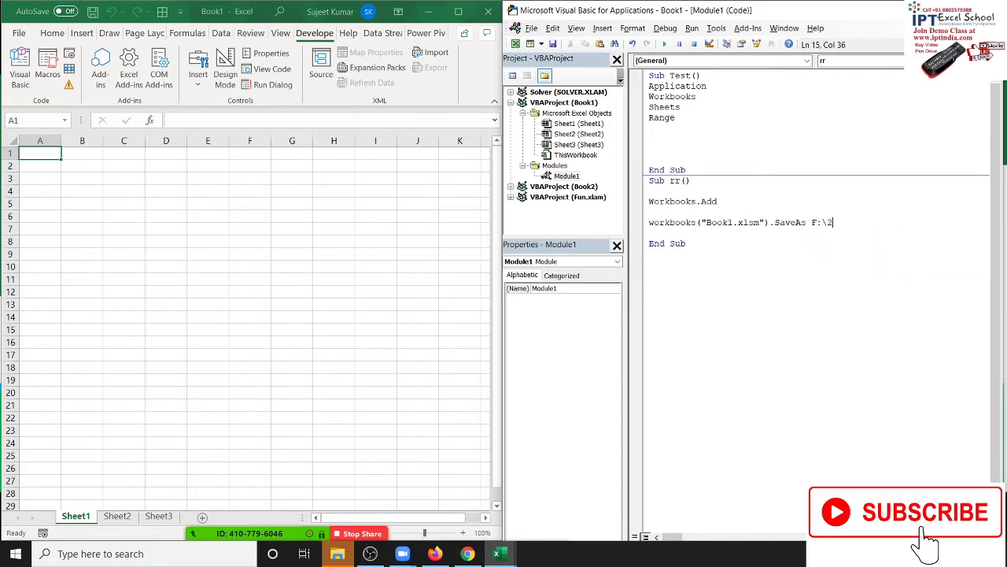
type("020\\")
type("123.xlsx")
type("\"")
left_click(812, 224)
type("\"")
left_click(796, 233)
left_click_drag(817, 225, 902, 223)
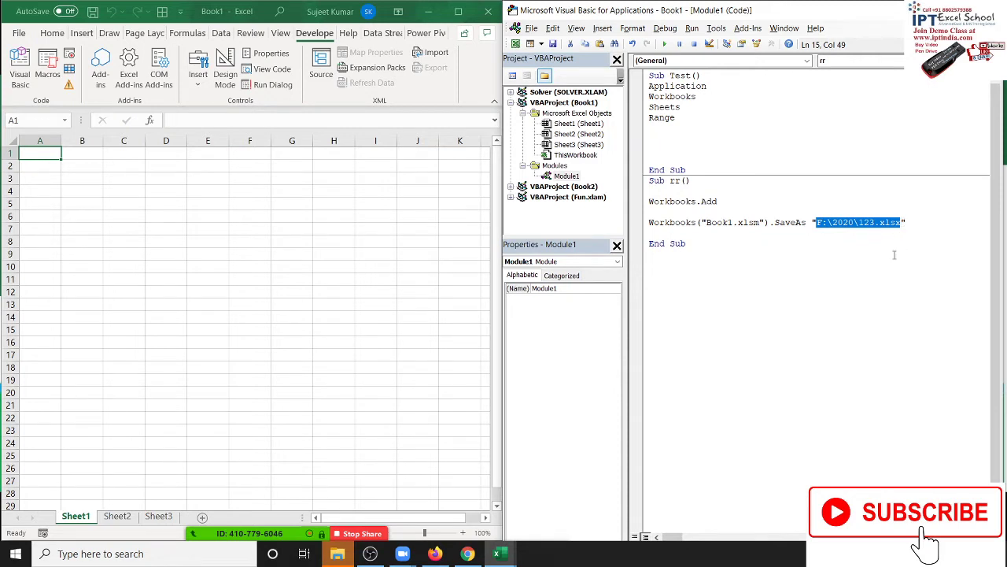
left_click(855, 266)
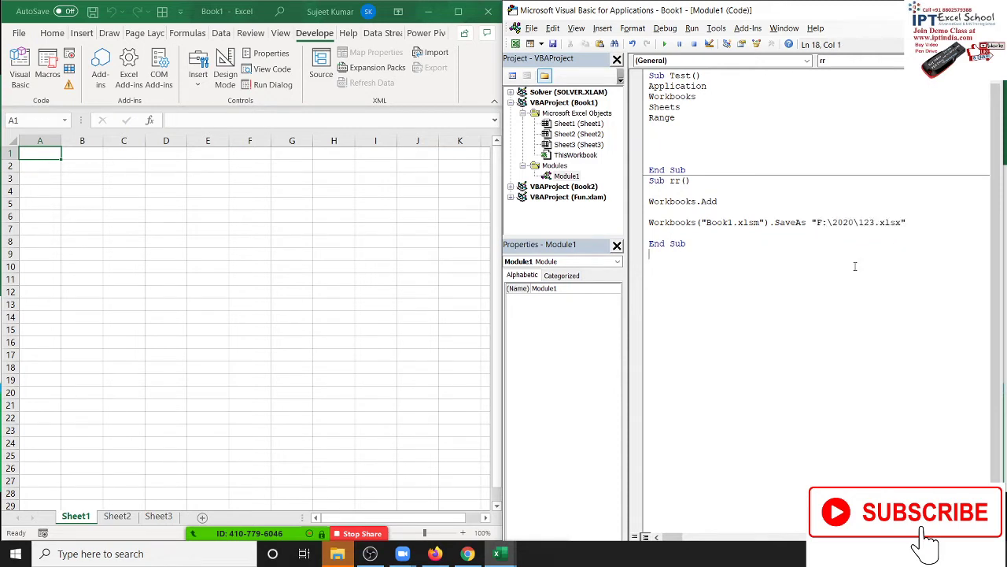
double_click(668, 223)
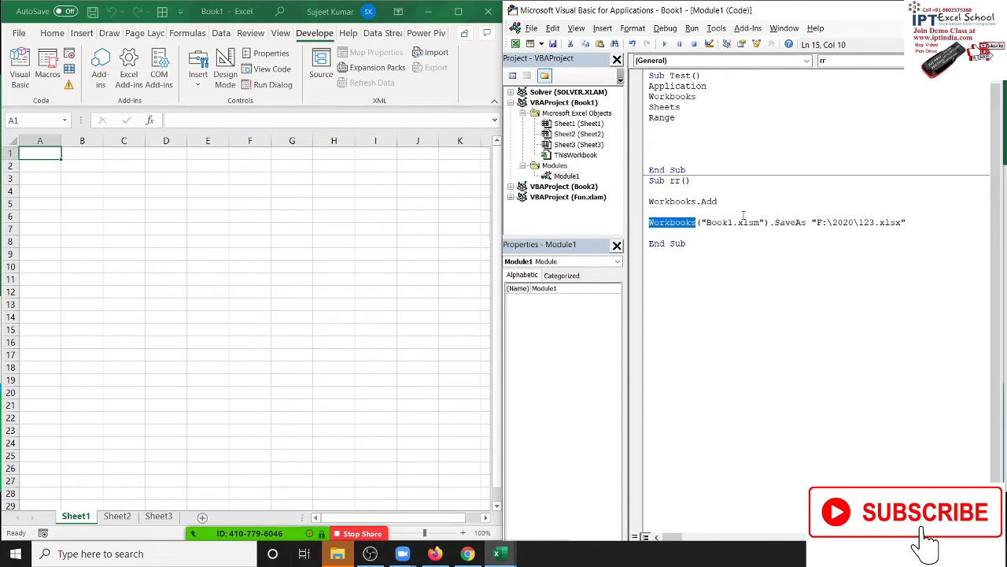
left_click(669, 223)
left_click(640, 224)
double_click(728, 222)
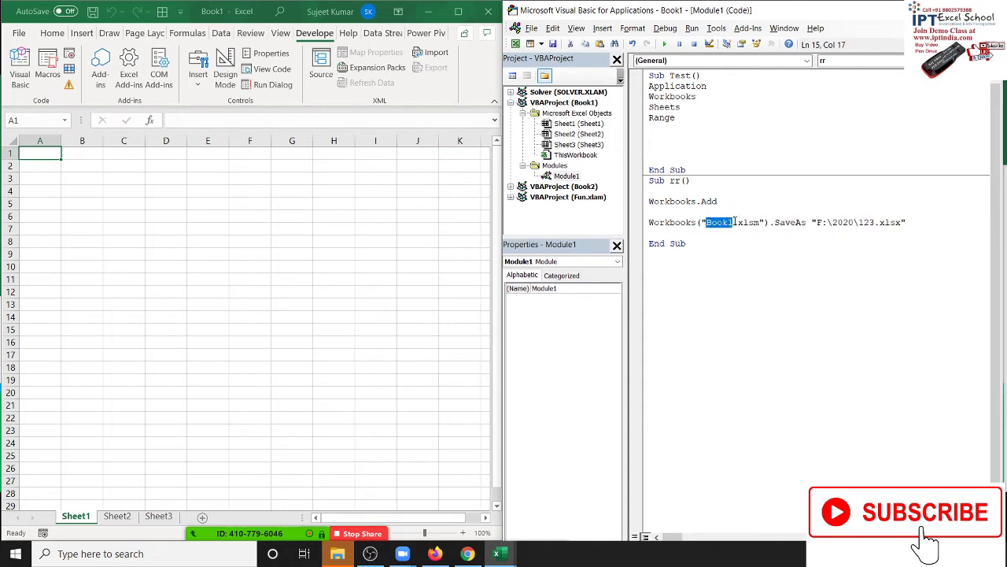
double_click(791, 223)
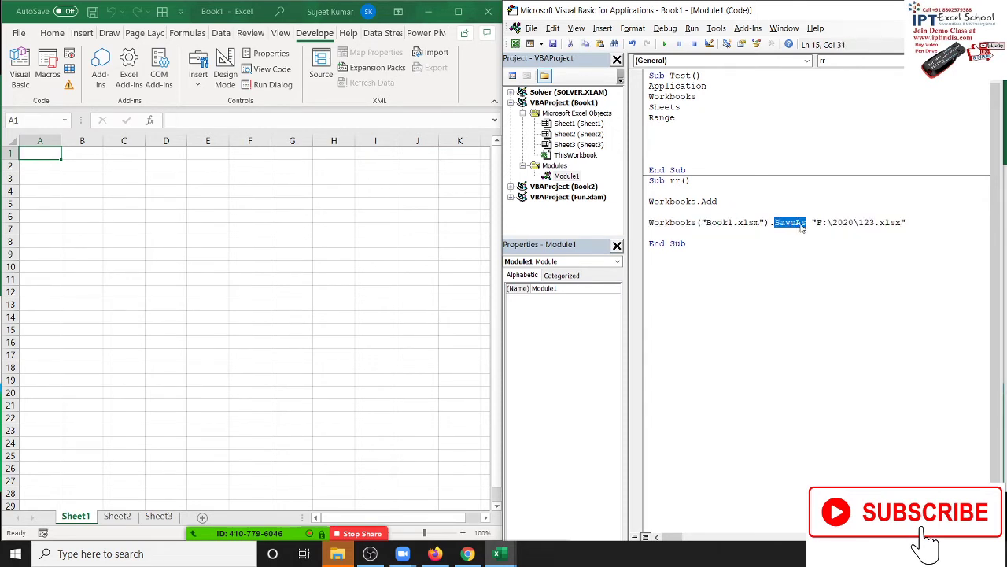
double_click(819, 223)
left_click_drag(909, 223, 737, 226)
double_click(731, 226)
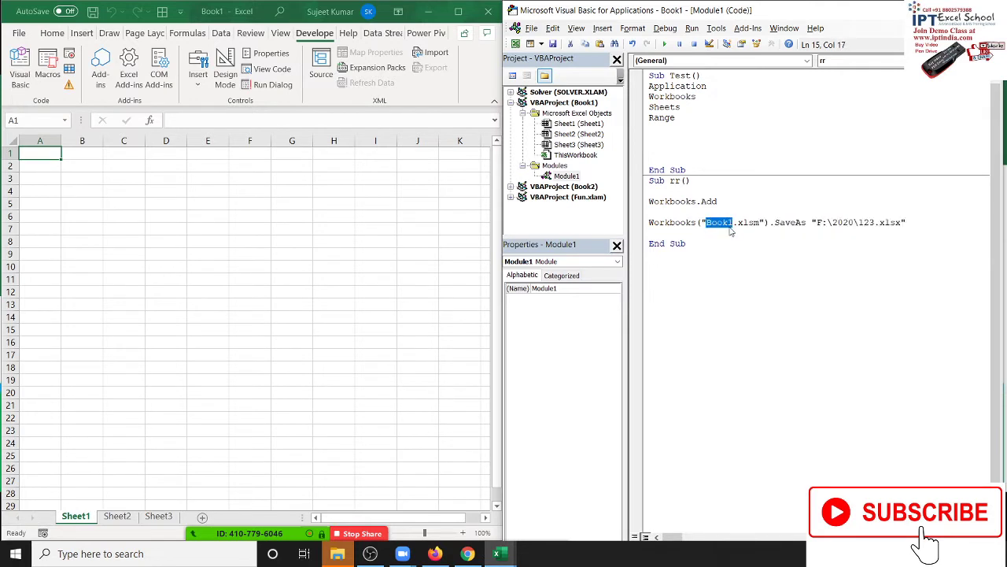
double_click(801, 226)
double_click(837, 226)
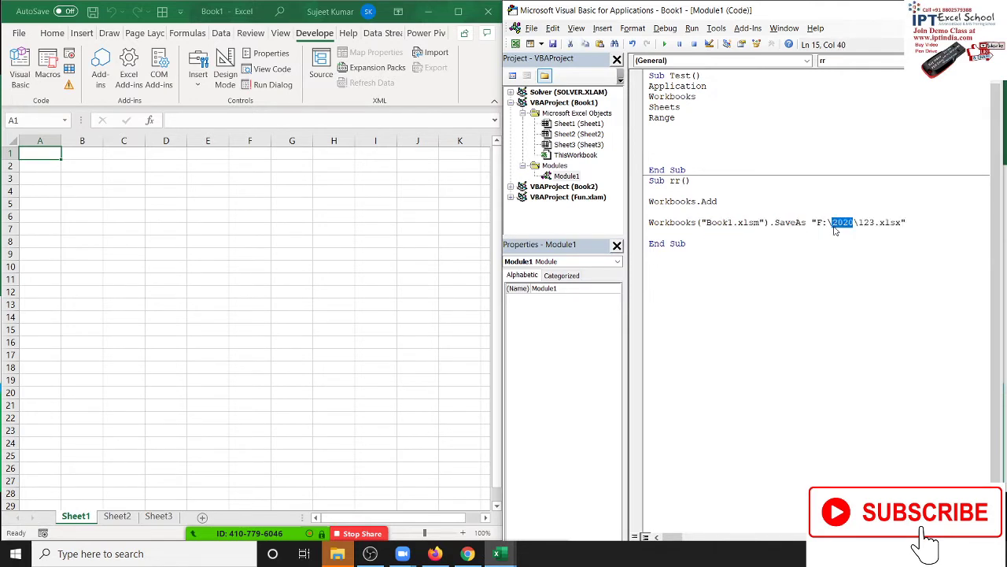
left_click(652, 226)
key("shift+Down")
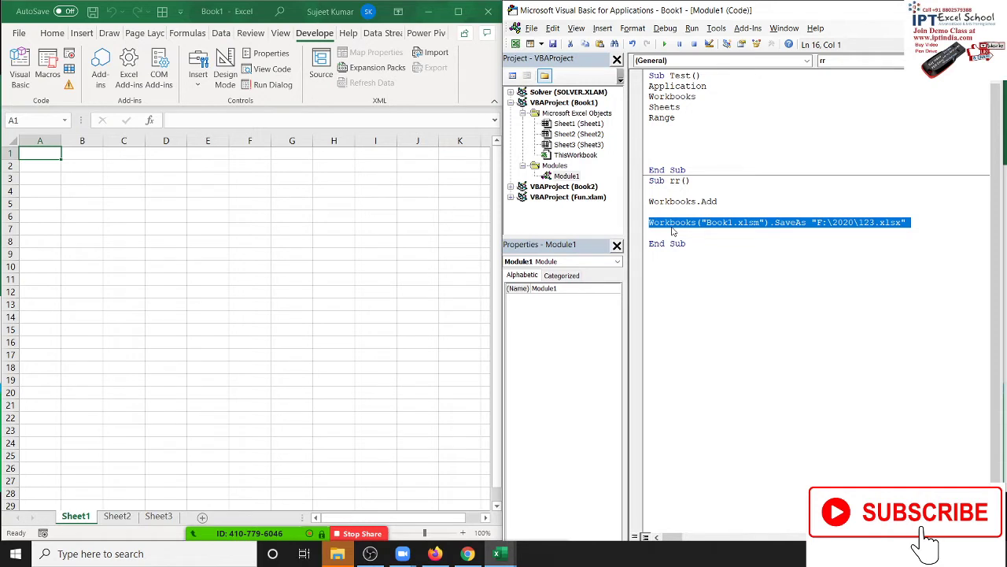
key("Up")
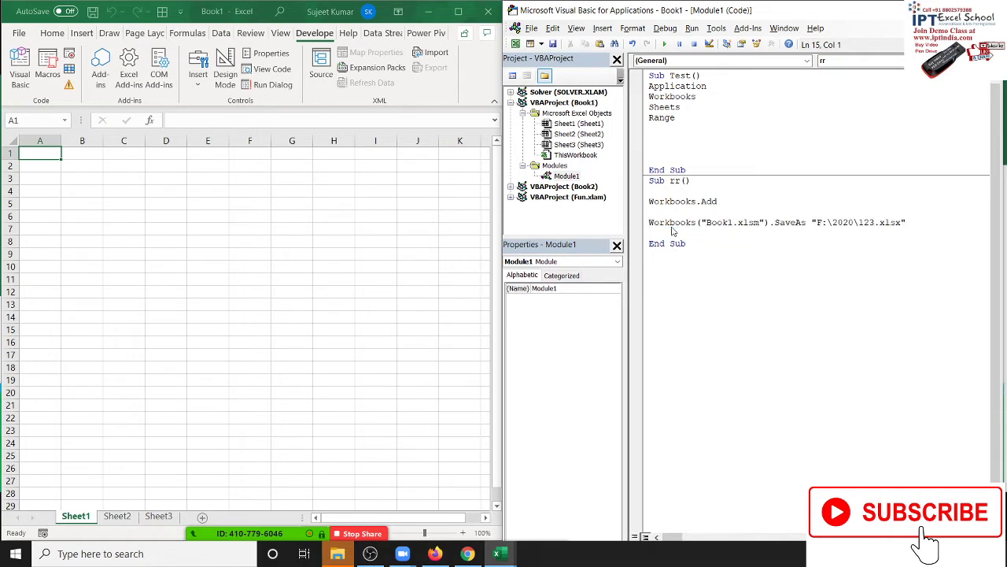
key("shift+Down")
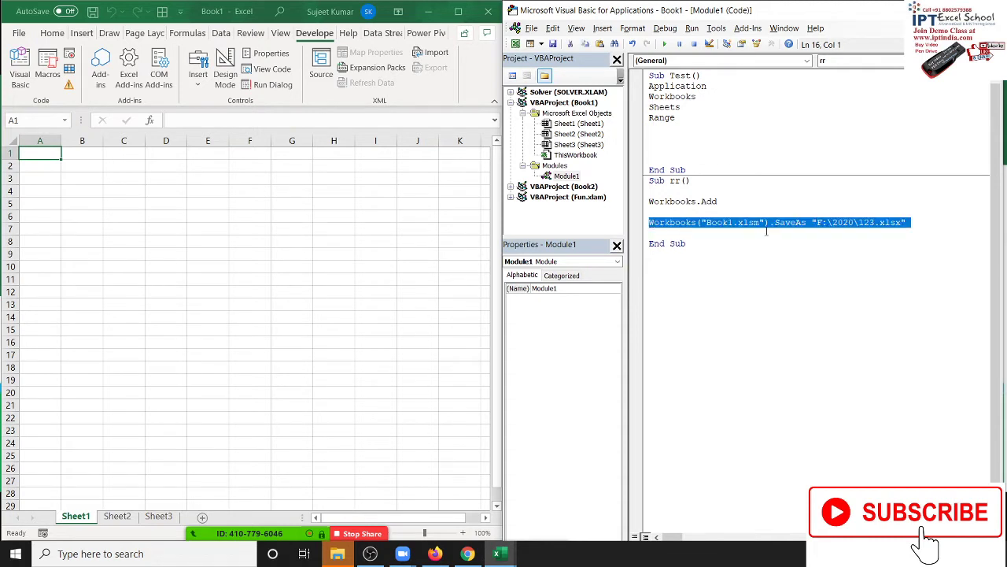
double_click(717, 224)
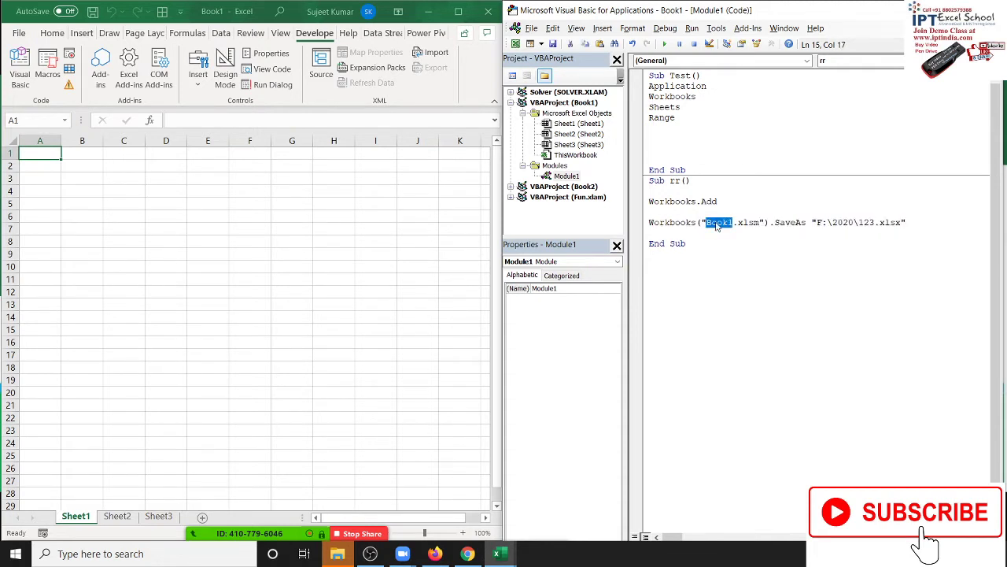
key("Up")
key("Up")
key("shift+Left")
key("shift+Left")
key("shift+Left")
key("shift+Left")
key("shift+Left")
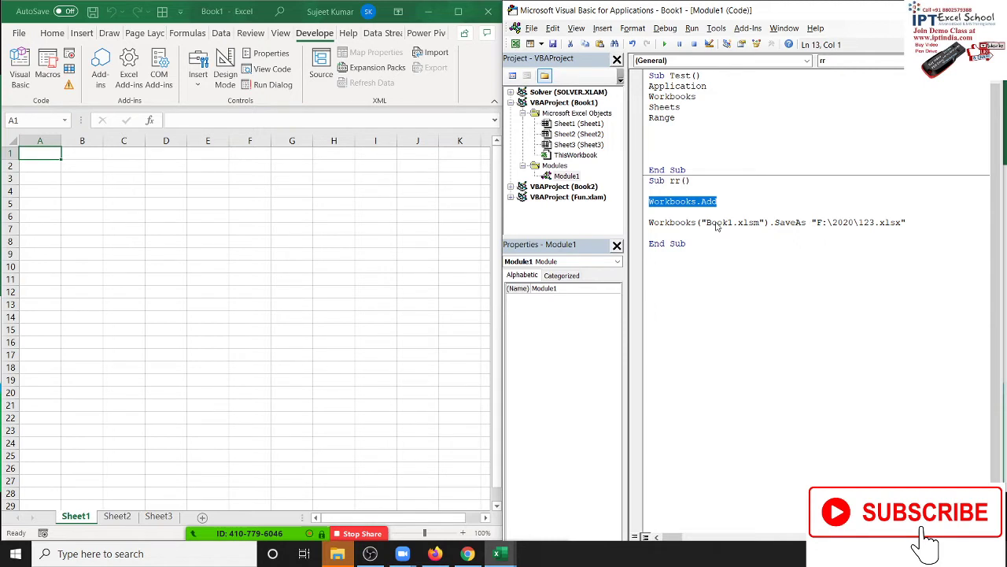
key("Down")
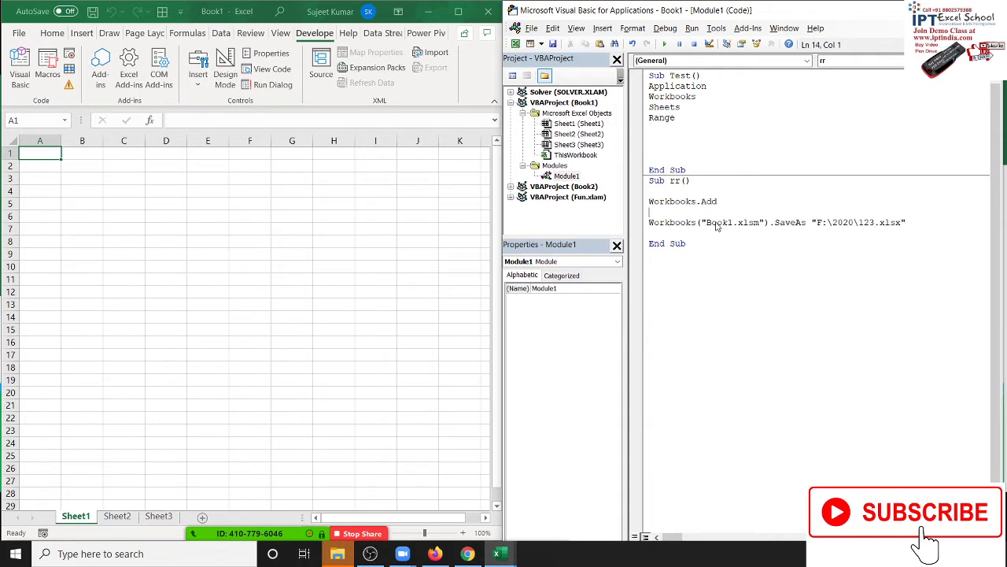
key("Down")
key("Down")
key("shift+Down")
key("Up")
key("Up")
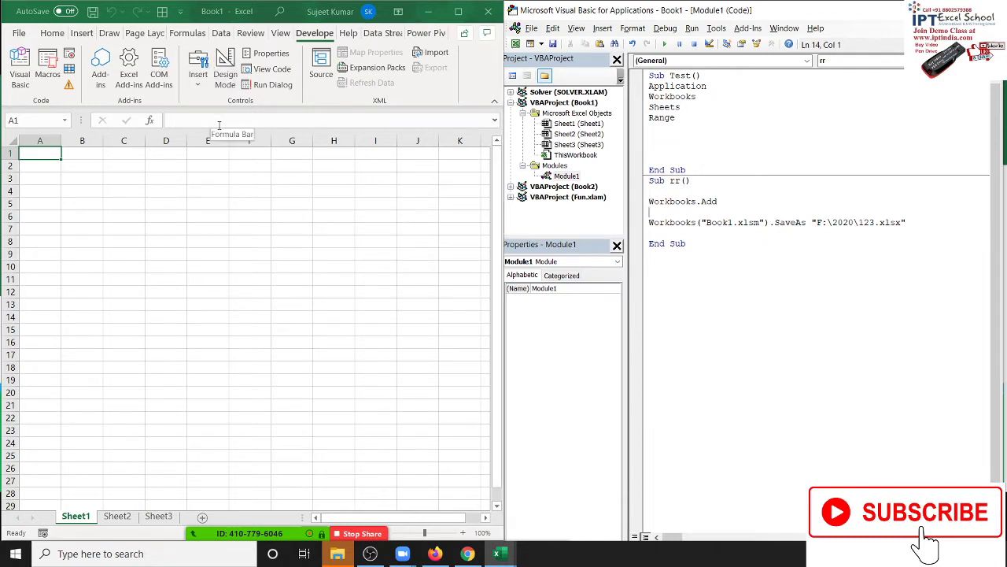
- Note ActiveWorkbook beside Workbooks in Sub Test, then move to the start of rr's SaveAs line
left_click(721, 96)
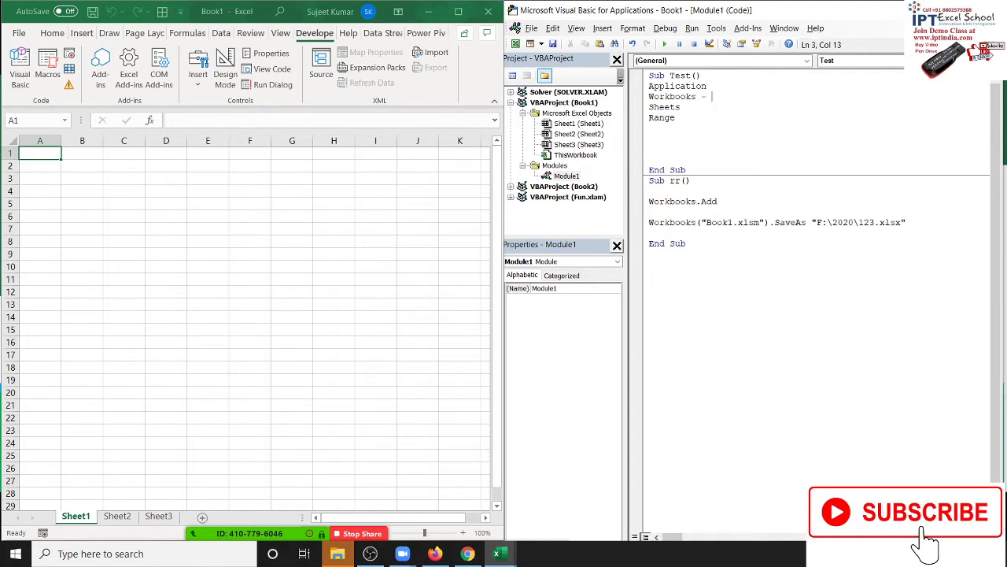
type("Activ")
type("ework")
type("book")
left_click(811, 130)
left_click_drag(696, 96, 649, 96)
left_click_drag(706, 96, 783, 96)
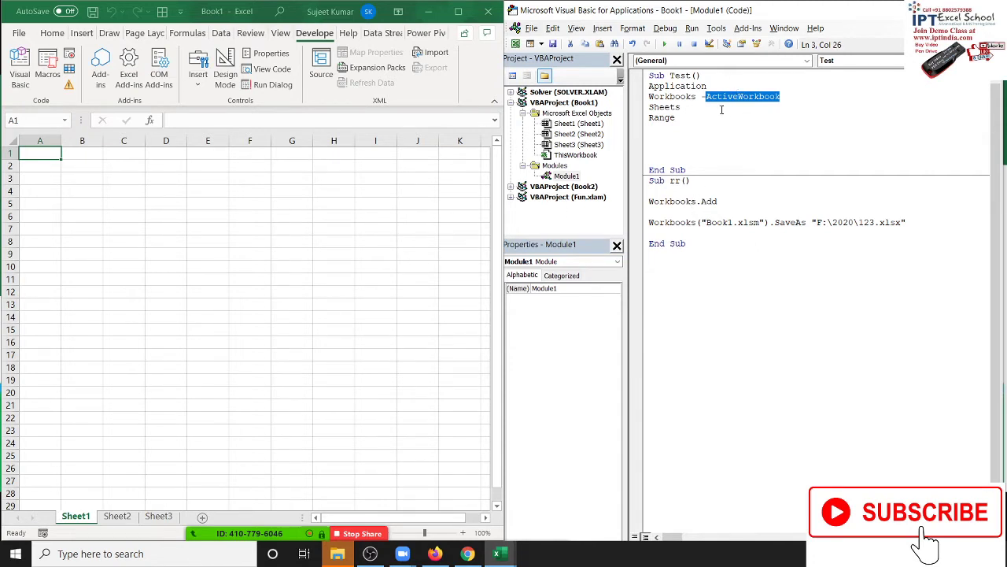
double_click(695, 96)
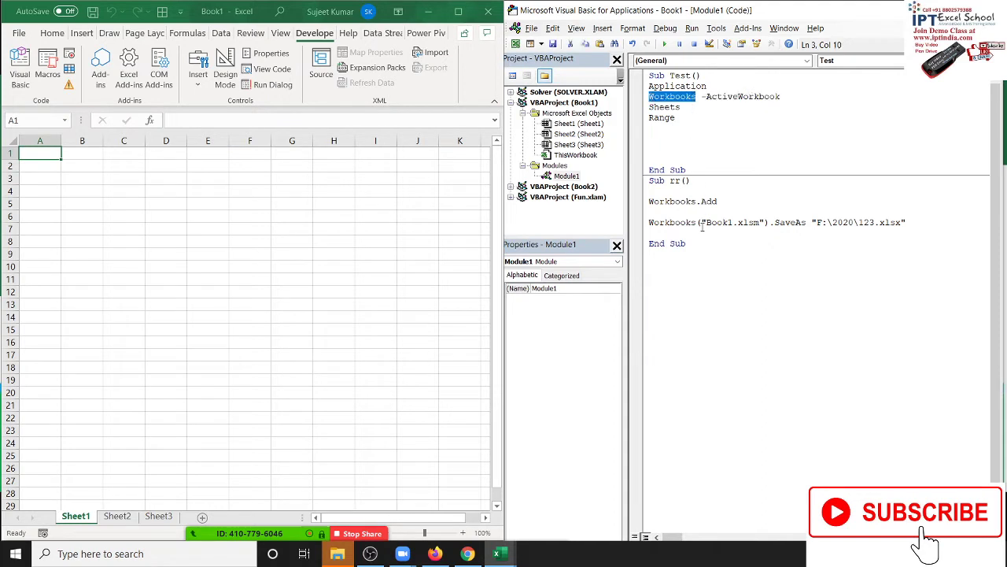
left_click(660, 212)
- Add an ActiveWorkbook.SaveAs "F:\2020\123.xlsx" line above the existing SaveAs statement
key("Return")
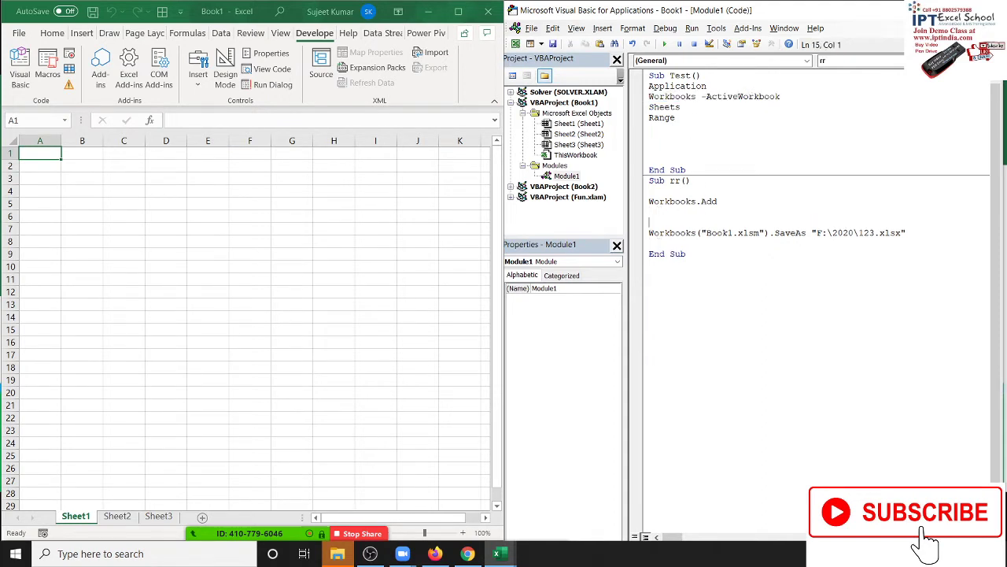
left_click(648, 212)
type("activ")
type("eworkbo")
type("ok.")
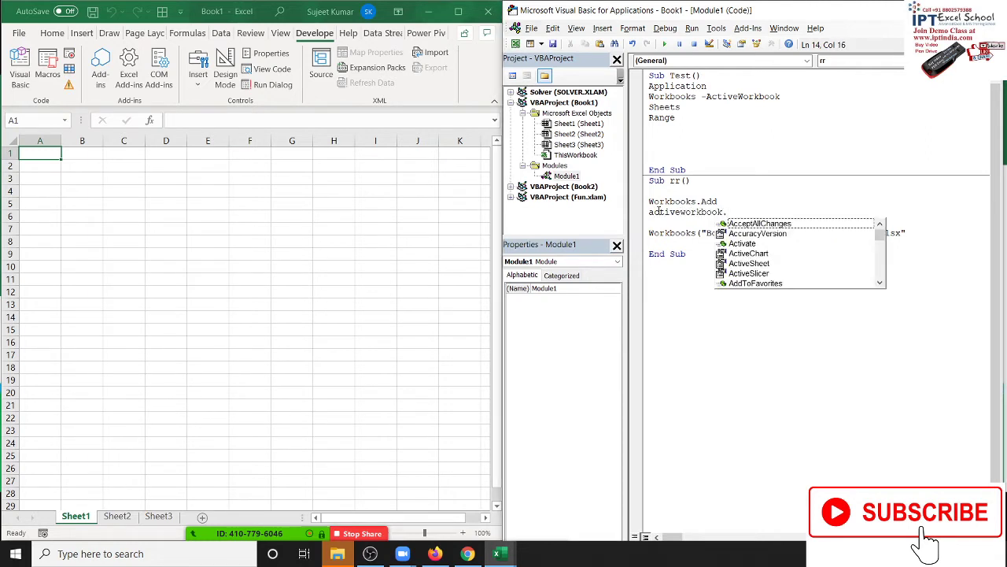
left_click(695, 266)
key("Return")
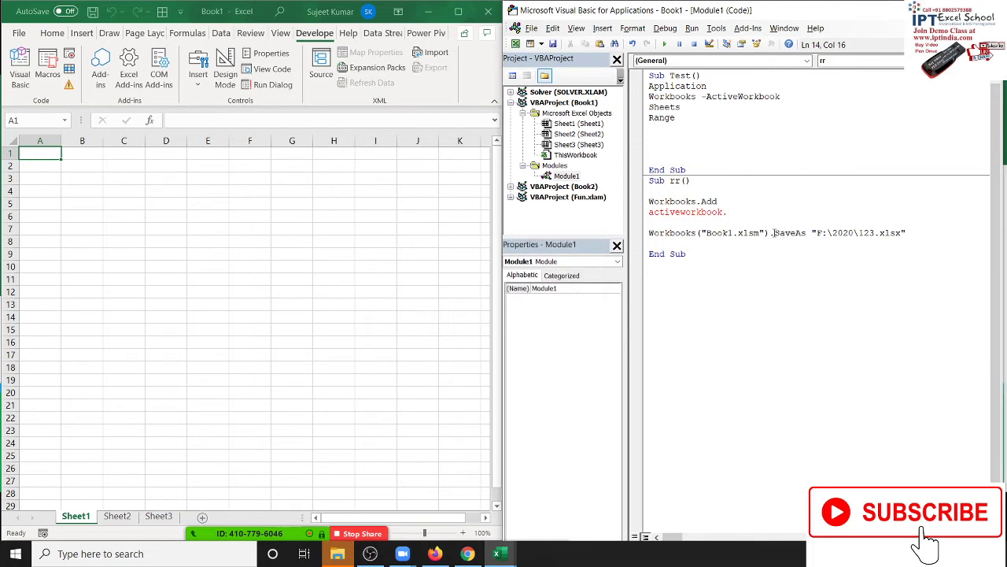
left_click_drag(771, 233, 884, 240)
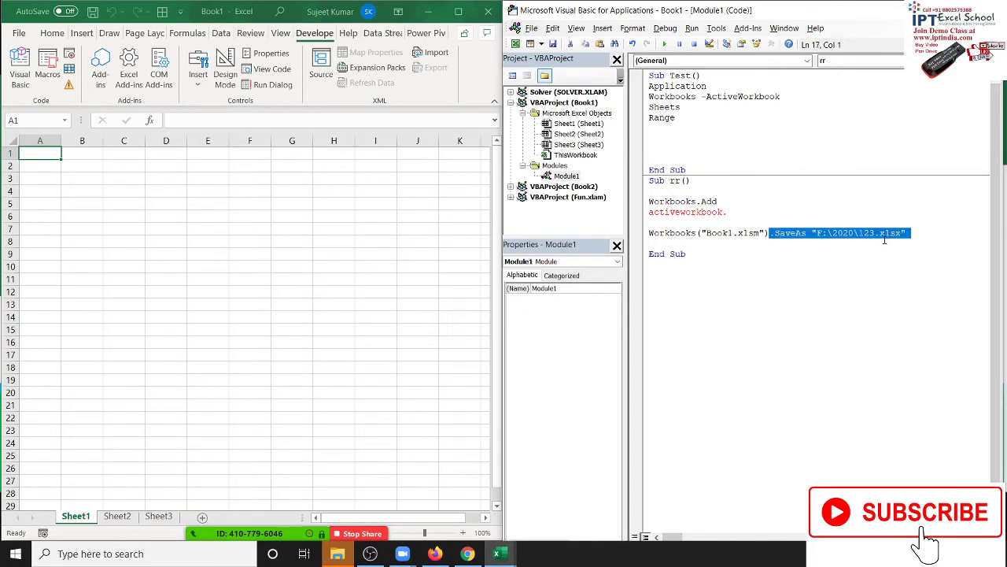
key("ctrl+c")
left_click(759, 212)
key("ctrl+v")
left_click(735, 214)
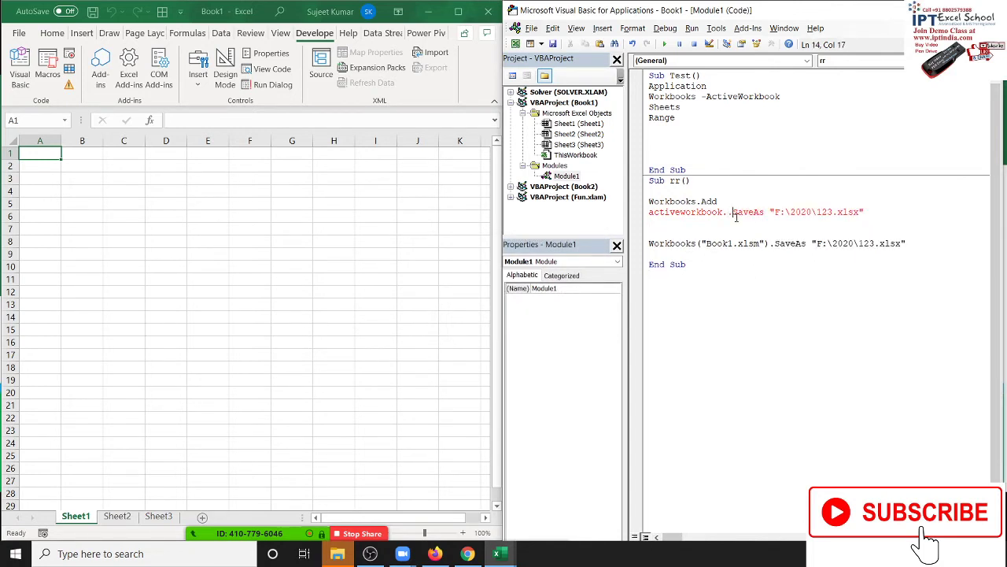
key("BackSpace")
left_click(713, 254)
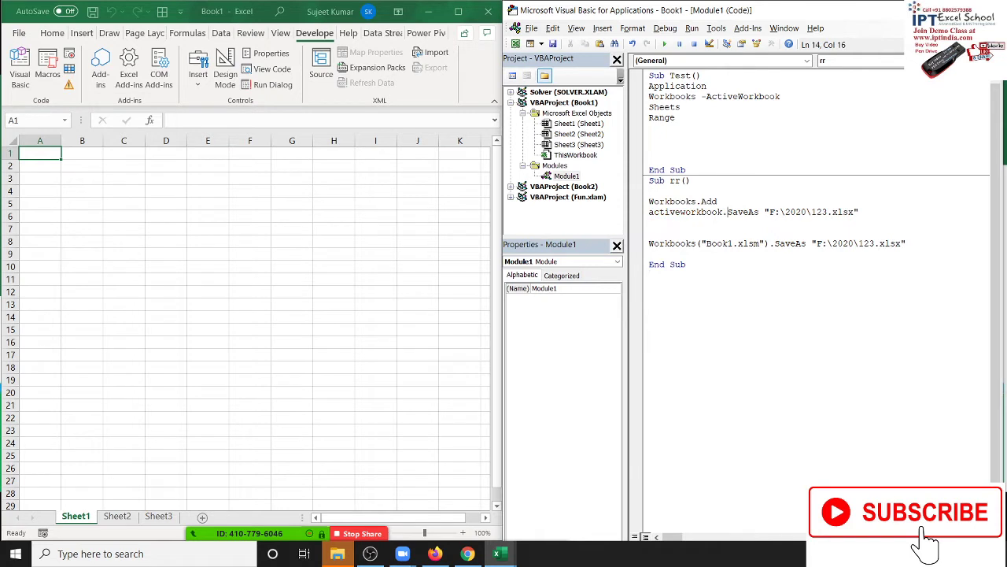
- Comment out the Workbooks('Book1.xlsm').SaveAs line with an apostrophe
left_click(644, 250)
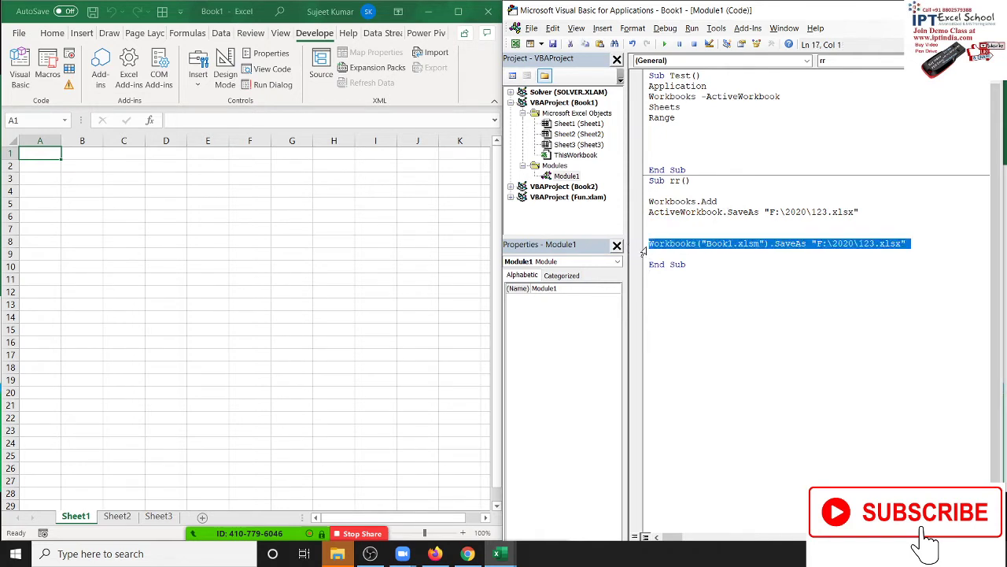
left_click(652, 250)
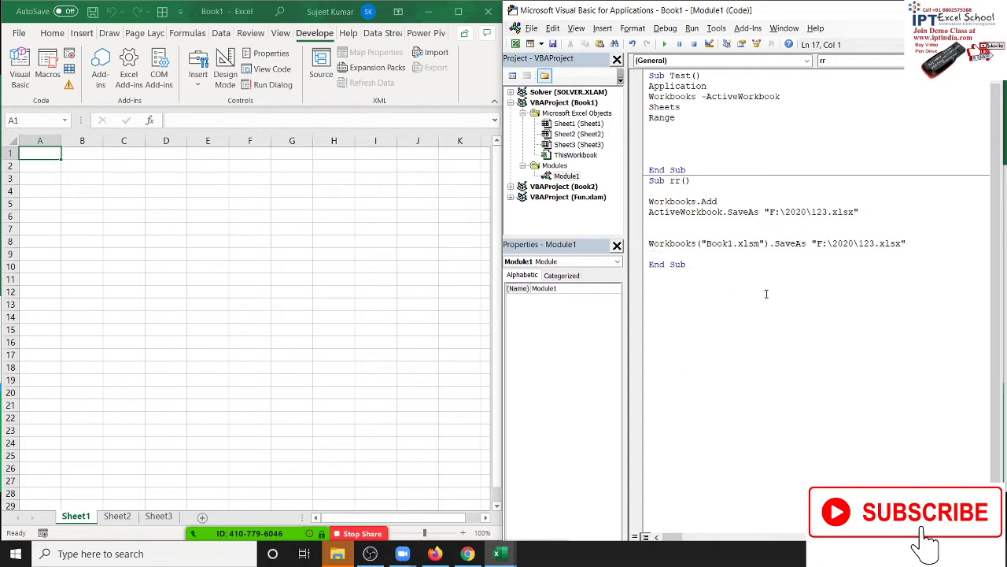
type("'")
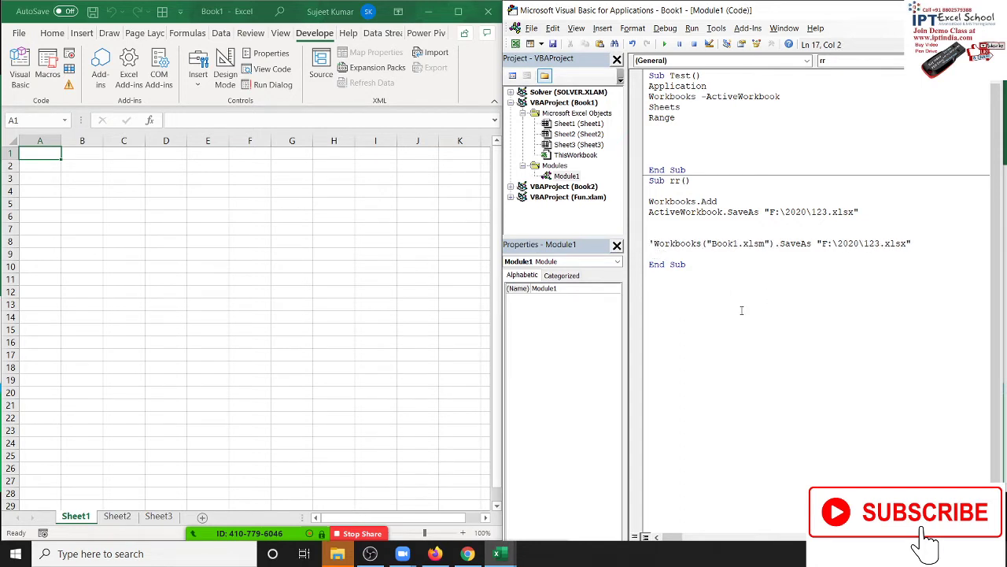
left_click(741, 310)
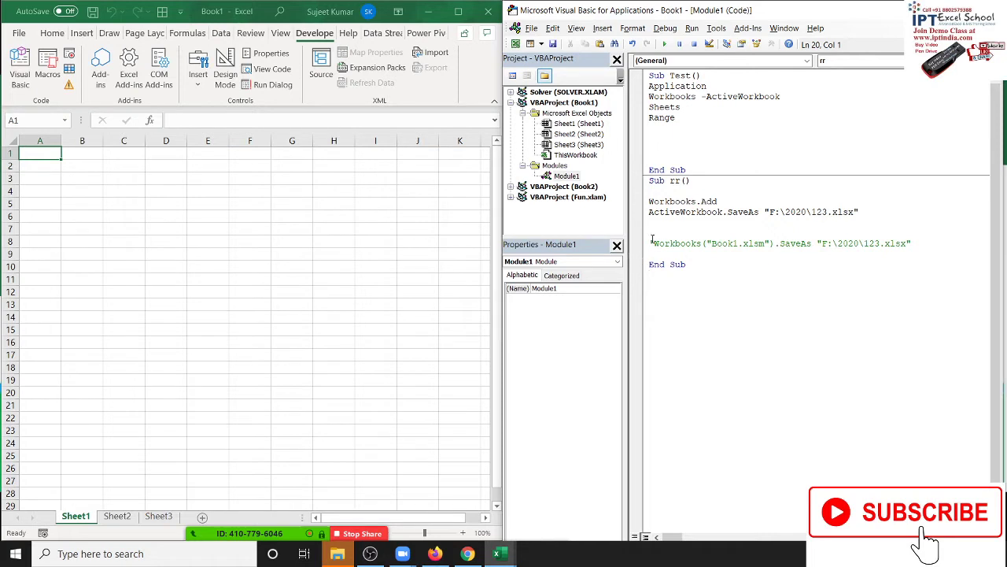
left_click_drag(651, 243, 690, 262)
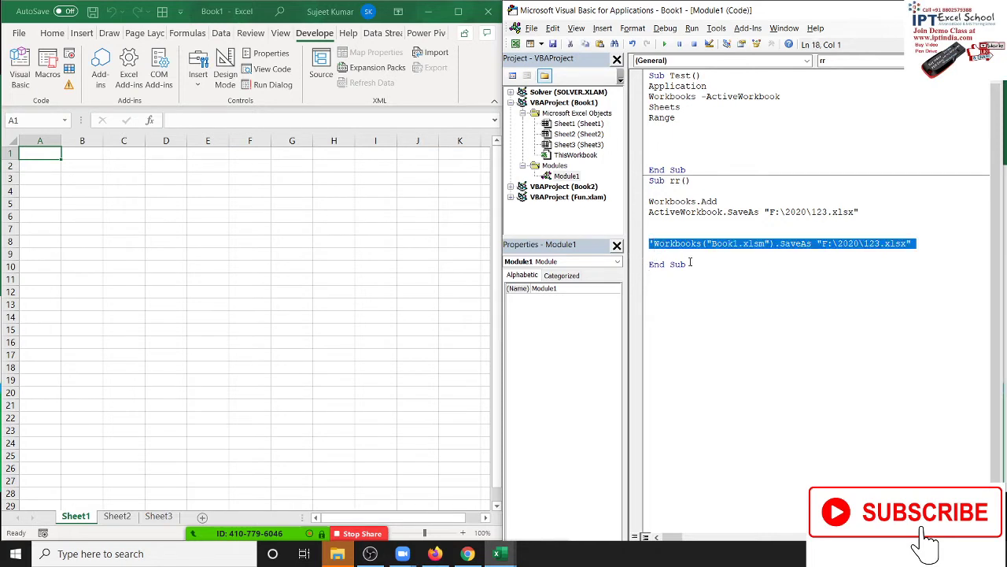
left_click(752, 266)
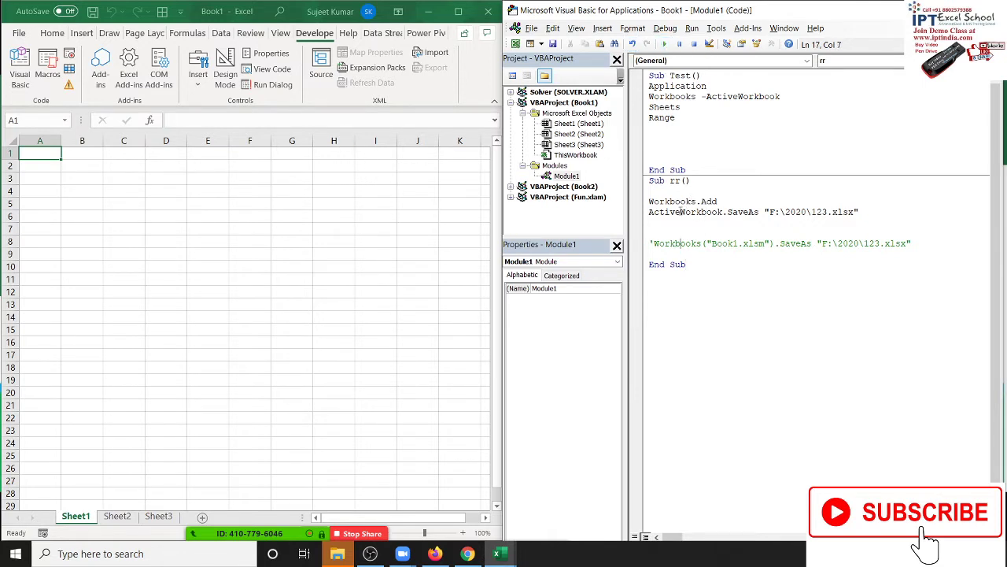
- Highlight Workbooks, ActiveWorkbook, the file path and the xlsx extension in rr's code
double_click(675, 203)
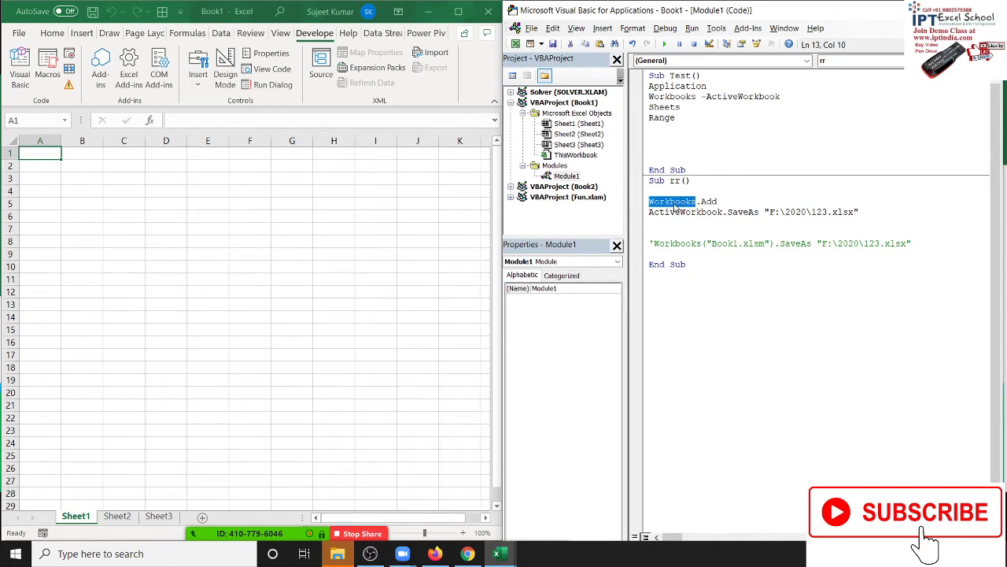
double_click(671, 212)
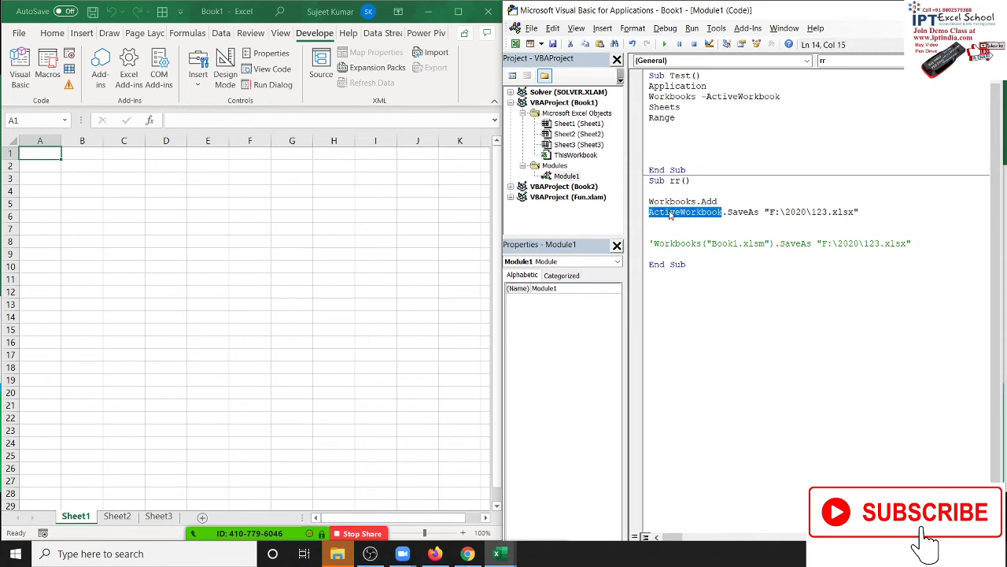
left_click_drag(762, 212, 853, 212)
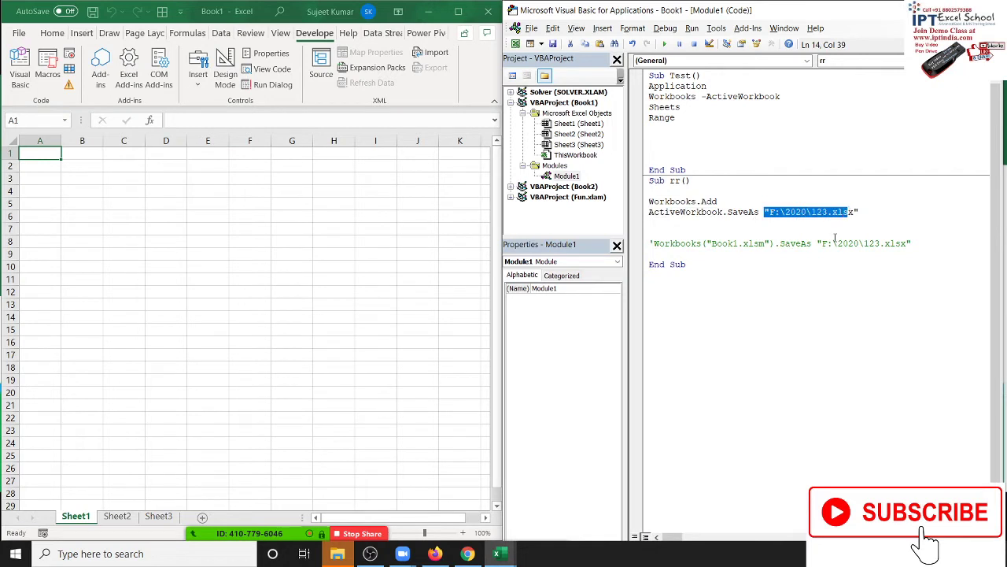
left_click(821, 214)
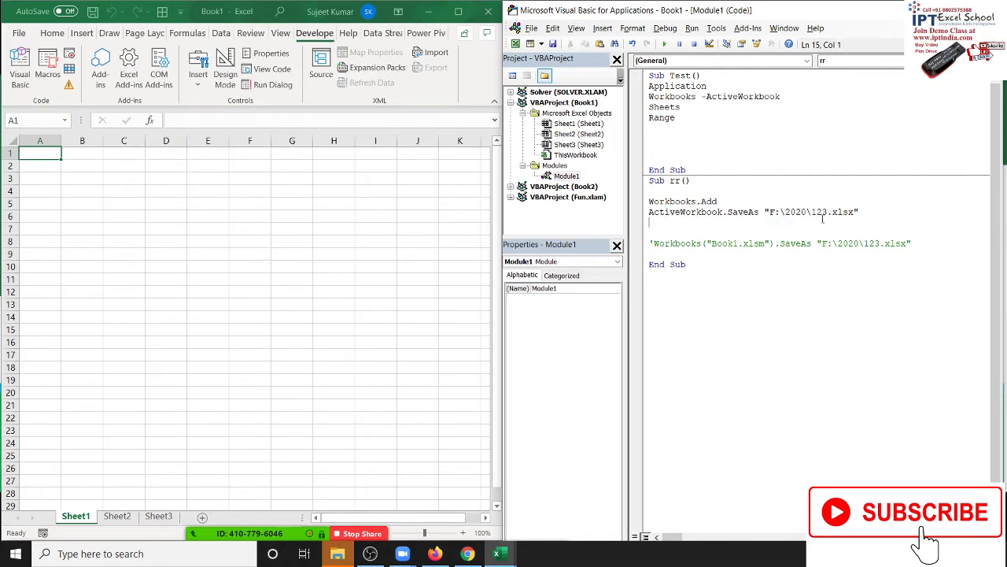
double_click(842, 212)
left_click(797, 244)
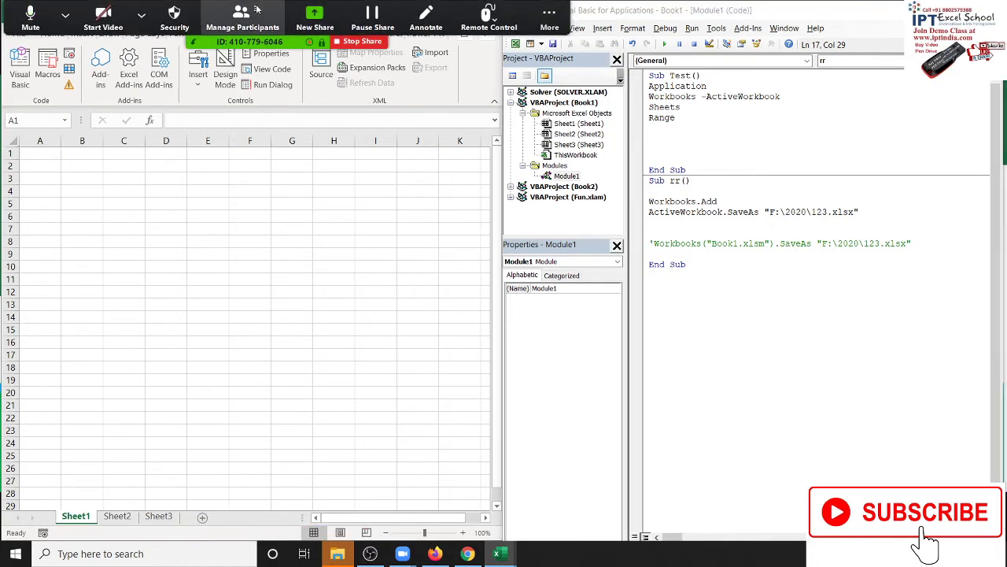
- Mute one participant's microphone from Zoom's participants list, then close the list
left_click(242, 18)
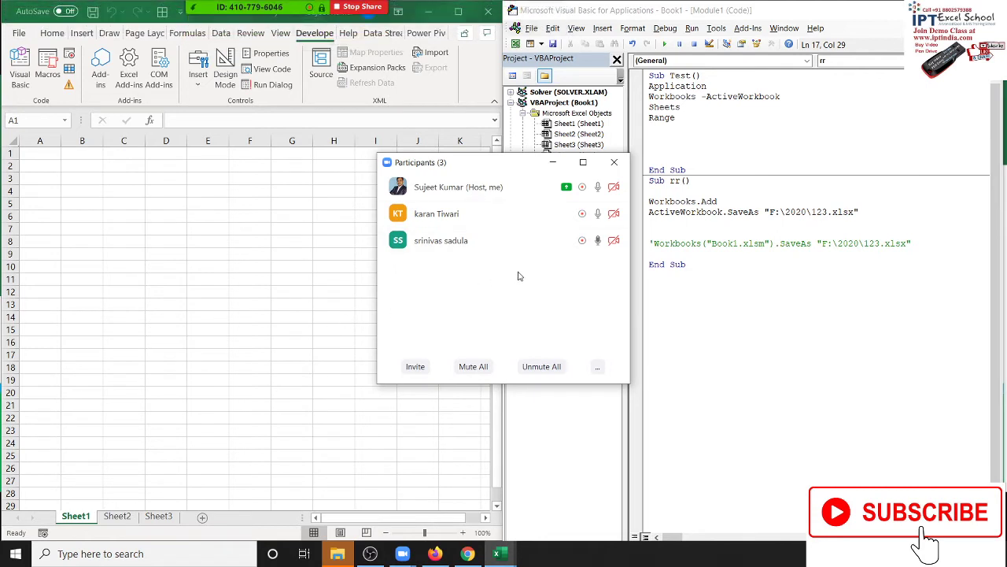
mouse_move(539, 258)
left_click(553, 240)
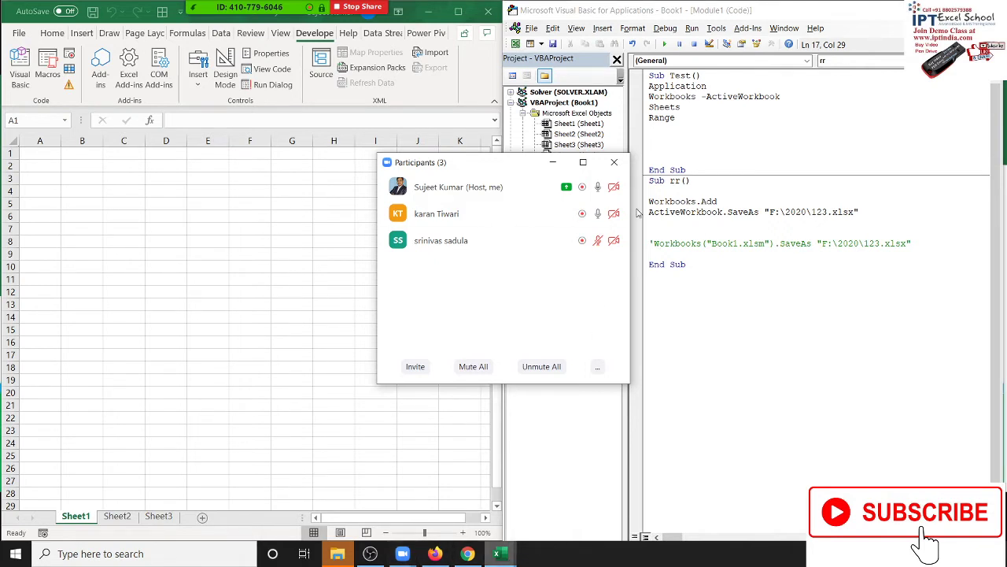
left_click(614, 162)
- Highlight the commented Workbooks line, then the ActiveWorkbook.SaveAs line, in Sub rr
left_click(659, 219)
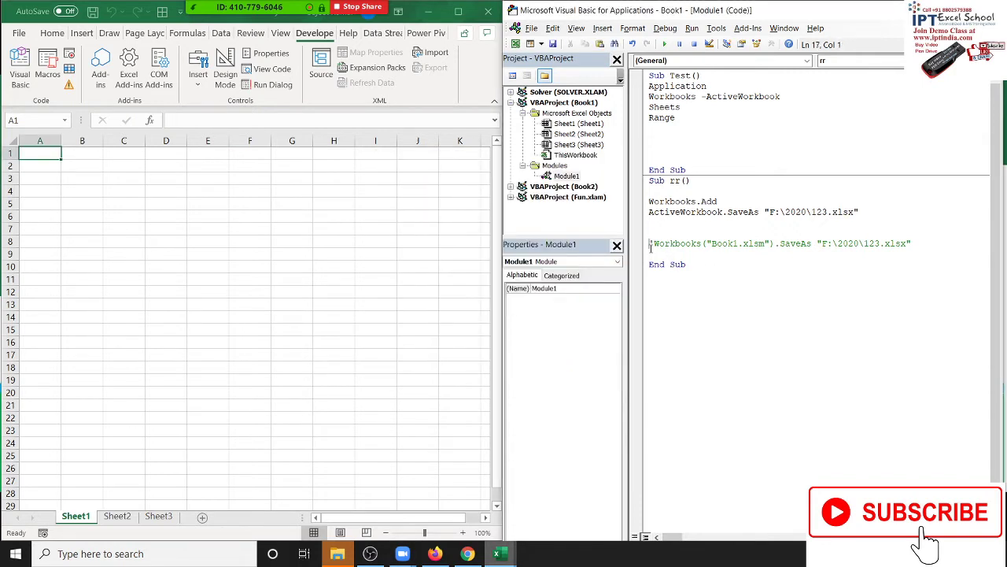
left_click_drag(650, 244, 651, 254)
left_click_drag(650, 212, 653, 220)
left_click(651, 212)
- Duplicate the Workbooks.Add line onto the empty line and append .SaveAs to it
key("Up")
key("Down")
key("shift+End")
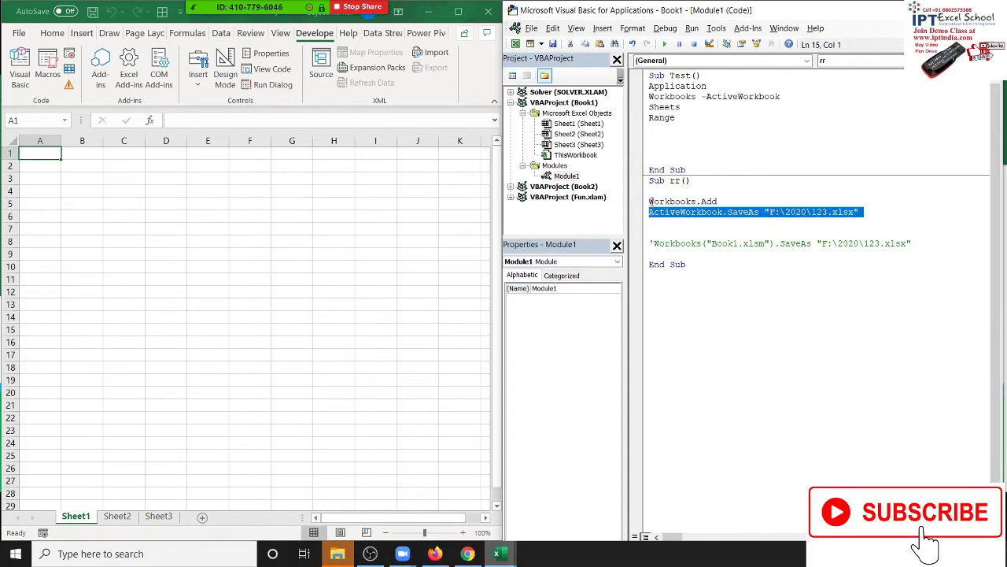
key("Up")
key("shift+Down")
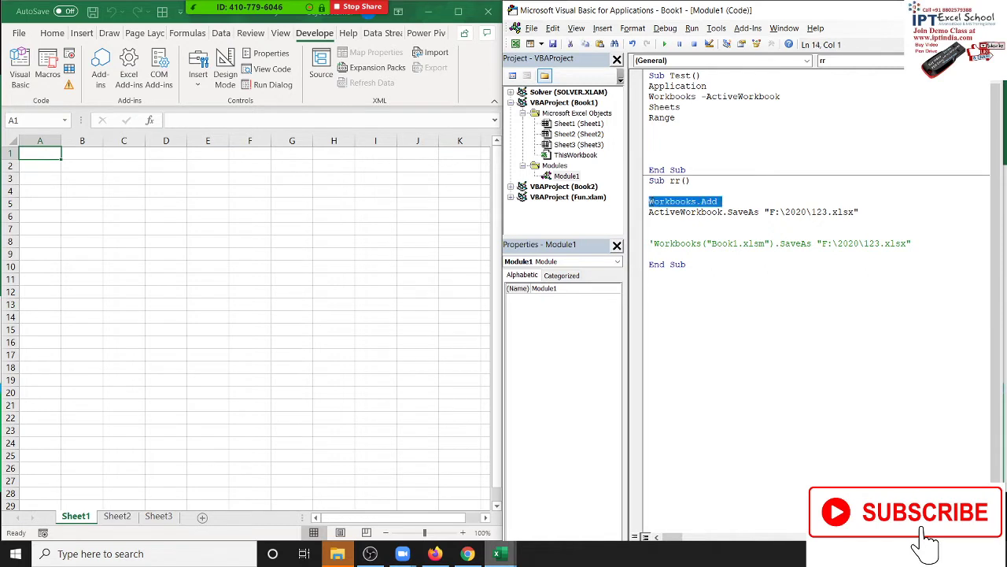
key("Down")
key("Down")
key("ctrl+v")
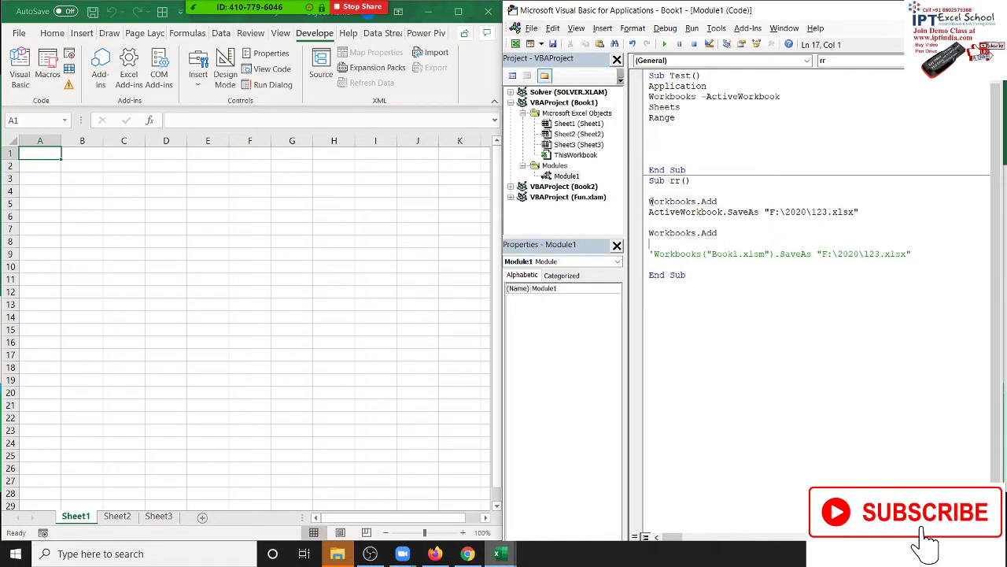
key("BackSpace")
type(".")
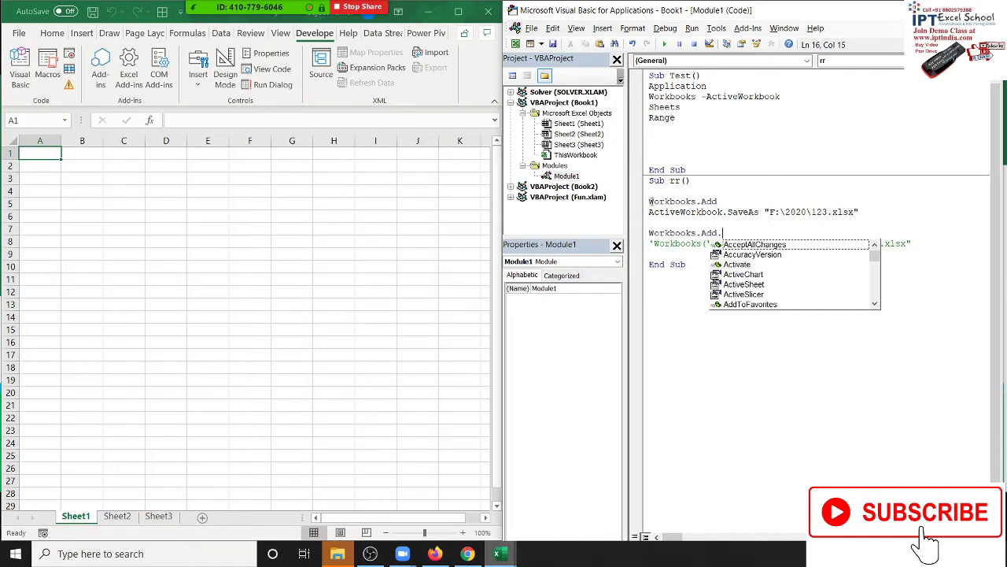
type("SaveAs")
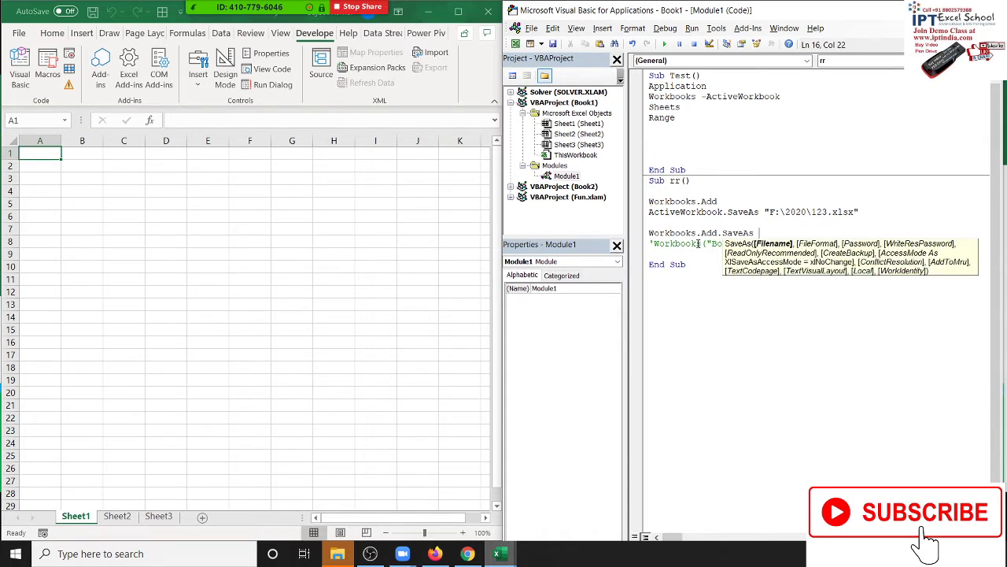
- Complete the new line with the path "F:\2020\123.xlsx" copied from the line above
mouse_move(765, 212)
left_mouse_down()
mouse_move(871, 223)
mouse_move(858, 212)
left_mouse_up()
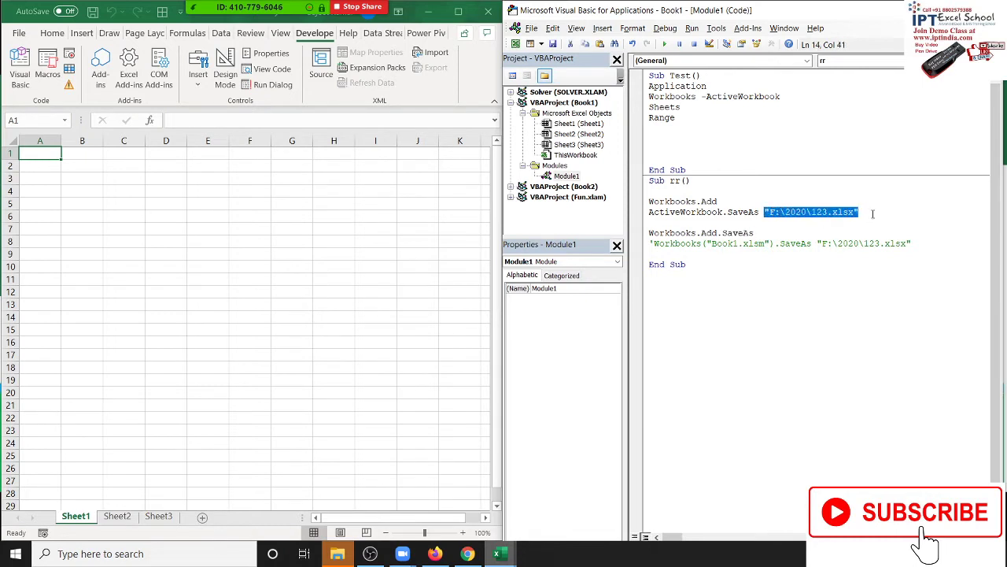
key("ctrl+c")
left_click(755, 234)
key("ctrl+v")
left_click(705, 327)
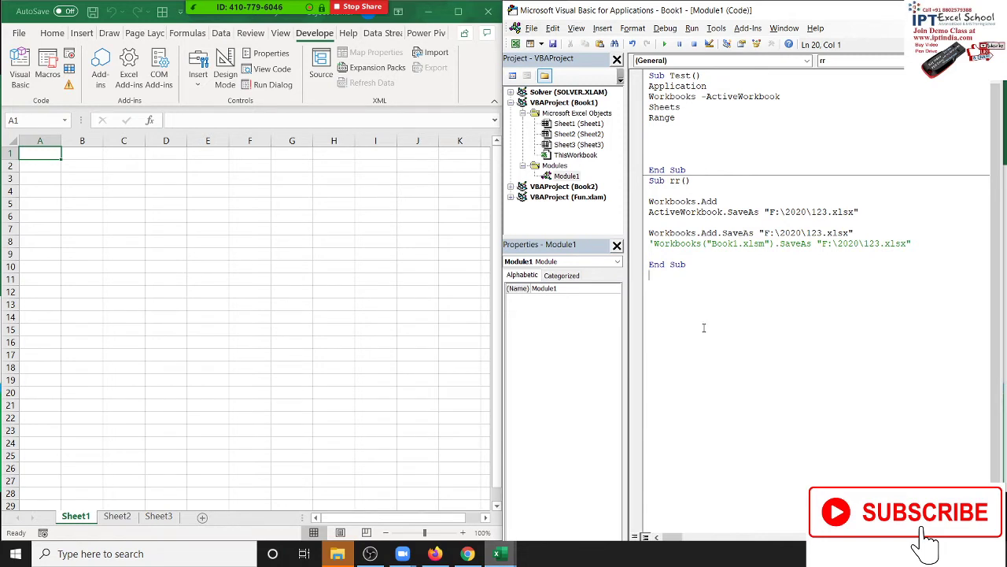
- Comment out the Workbooks.Add.SaveAs line with an apostrophe, then uncomment it again
left_click(650, 233)
type("'")
key("Down")
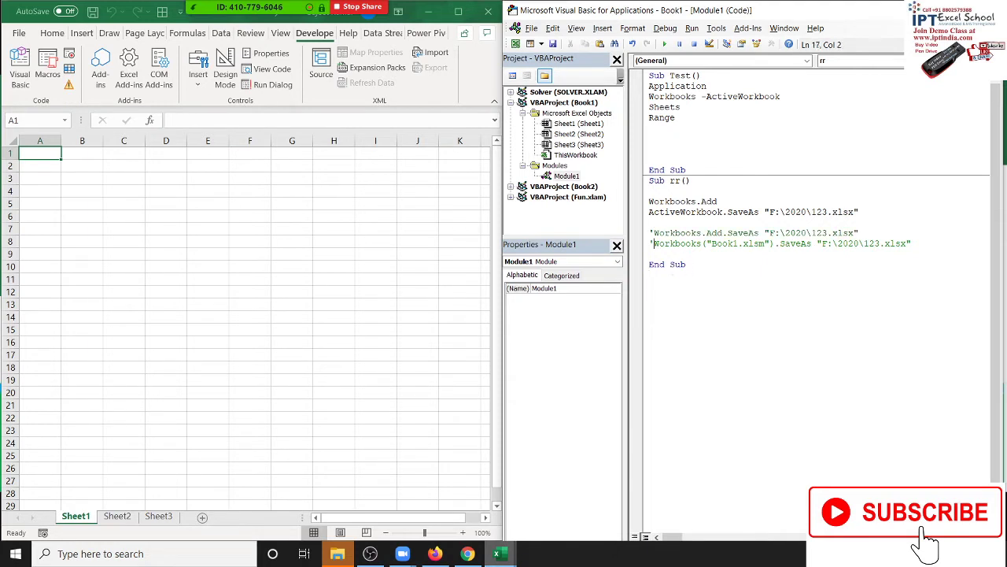
key("Up")
key("BackSpace")
- Insert a blank line before End Sub and highlight the Workbooks.Add and SaveAs lines
key("Down")
key("Down")
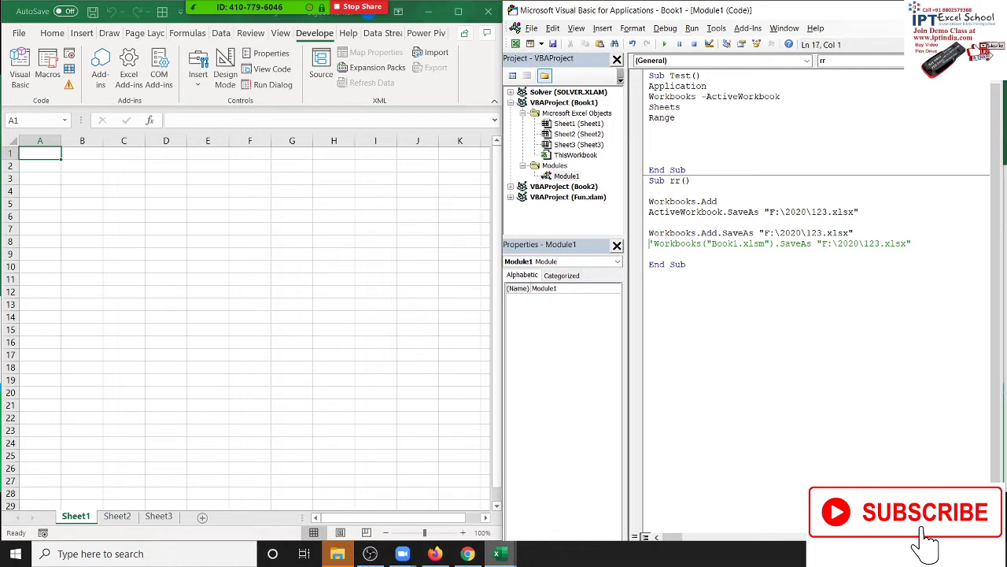
key("Down")
key("Return")
key("Return")
key("Up")
key("Up")
key("Up")
key("Up")
key("shift+End")
key("Down")
key("Down")
key("shift+End")
key("Down")
key("Down")
- Enter Workbooks.Open "F:\2020\123.xlsx" below the SaveAs lines, followed by a blank line
type("wor")
type("kbook")
type("s.o")
key("Tab")
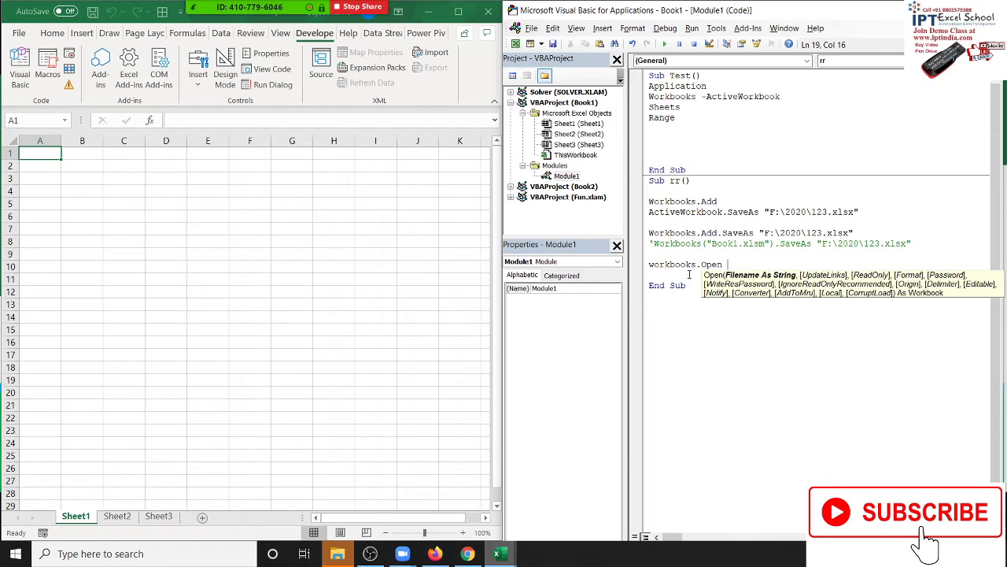
type("\"F:\\2020\\123.xlsx\"")
left_click(688, 347)
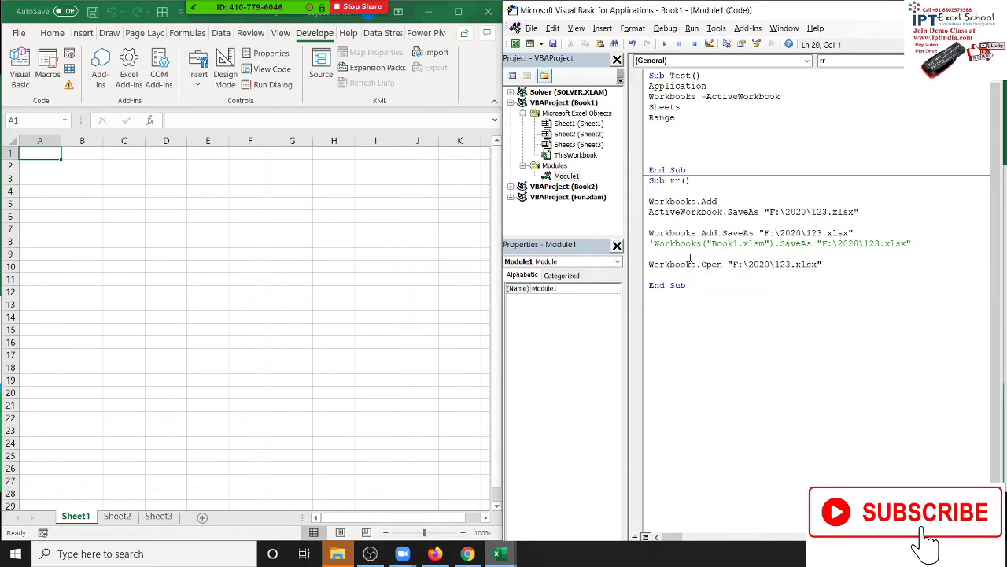
left_click_drag(713, 244, 764, 241)
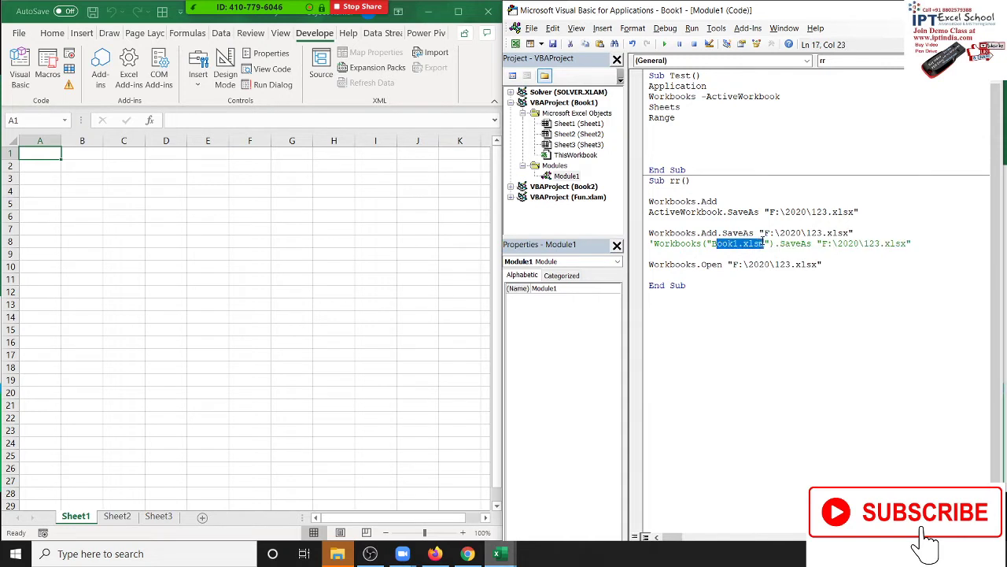
left_click_drag(700, 264, 692, 265)
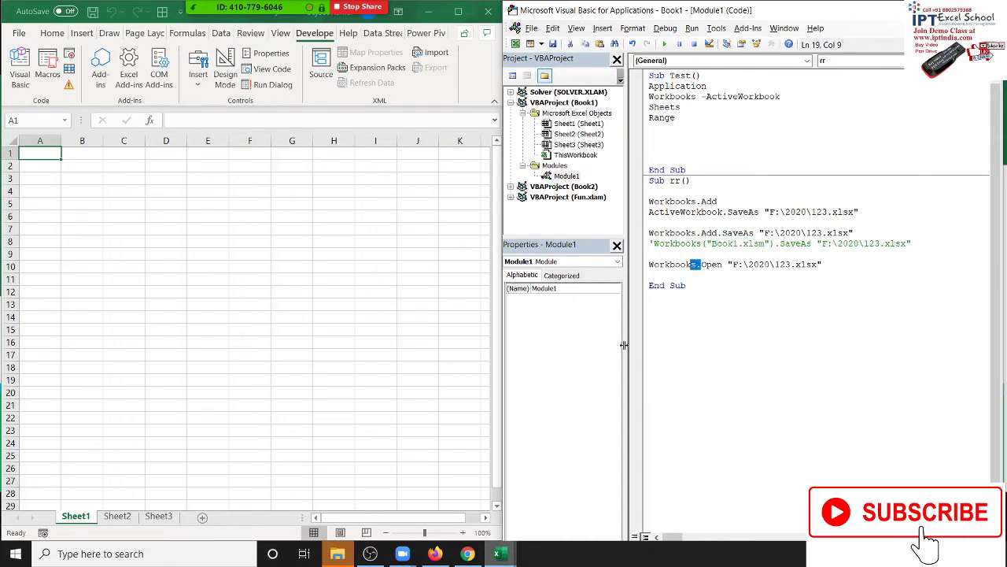
left_click(676, 274)
key("Return")
- Compare the Open path with Book1.xlsm and show the Quick Info parameters of SaveAs and Open
left_click_drag(726, 265, 821, 264)
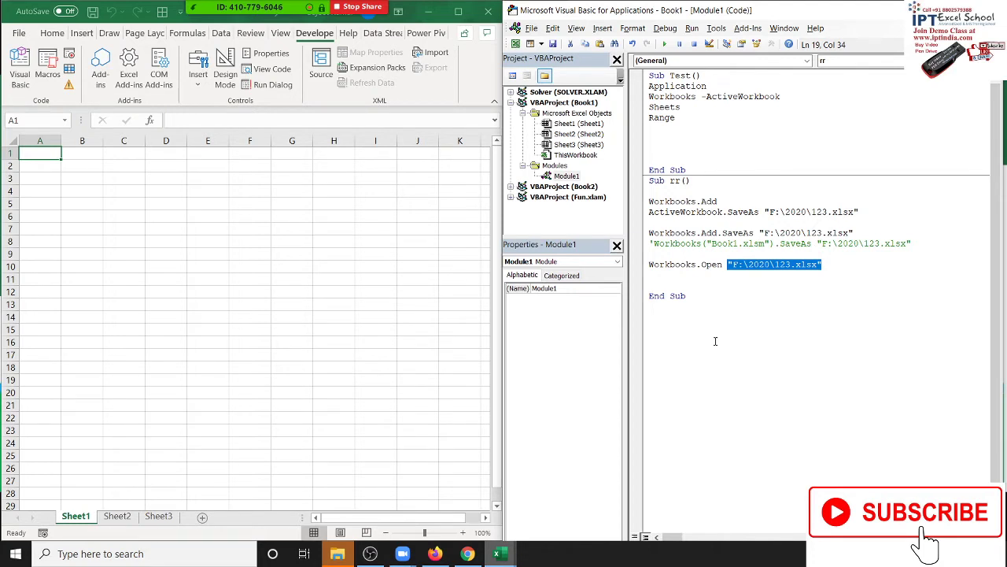
left_click_drag(706, 243, 764, 245)
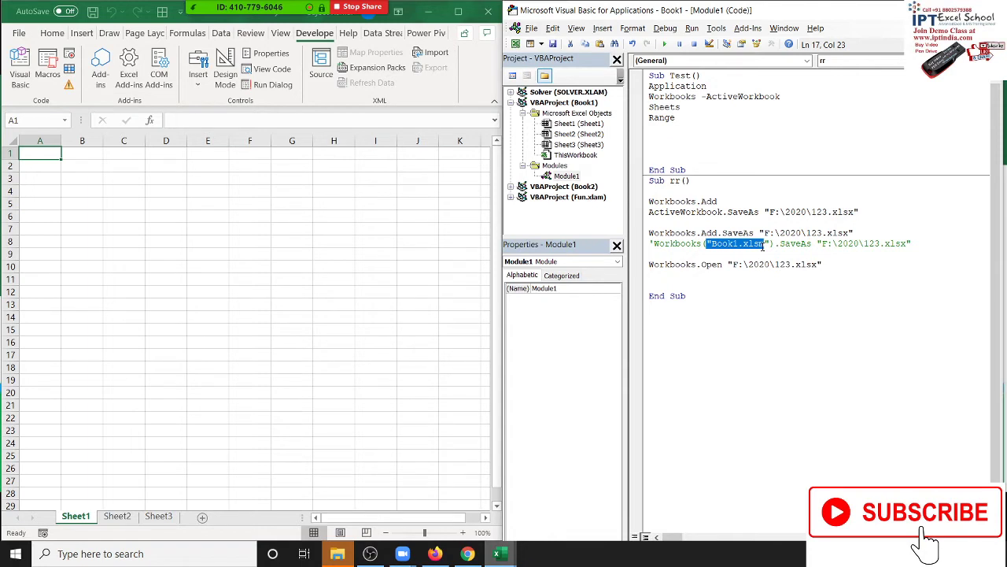
left_click(699, 284)
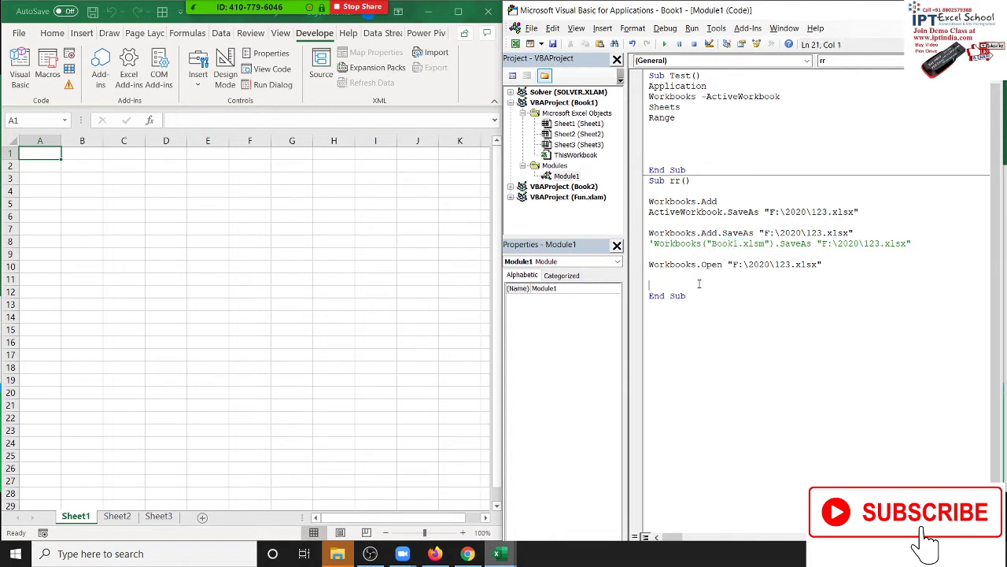
left_click(644, 266)
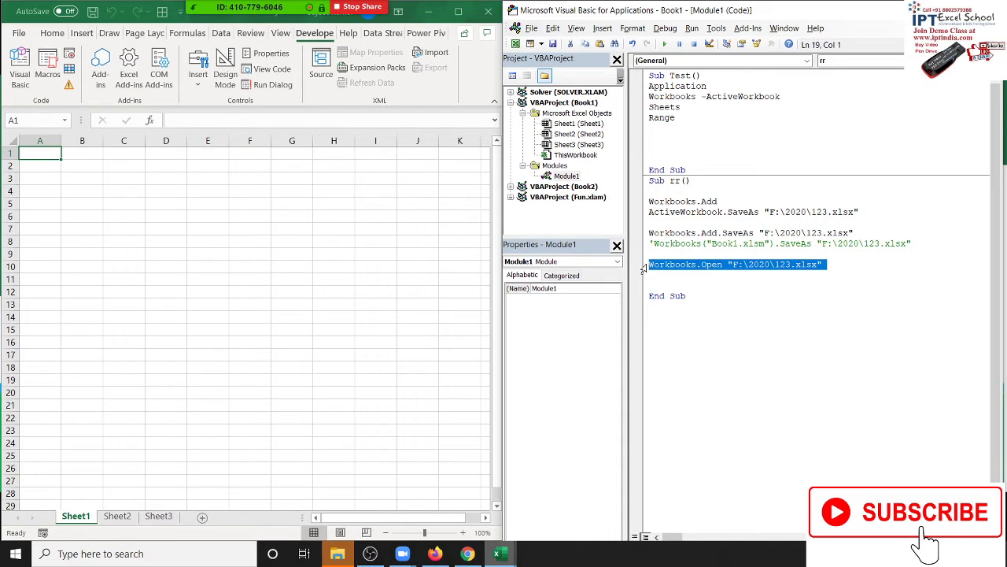
left_click(644, 277)
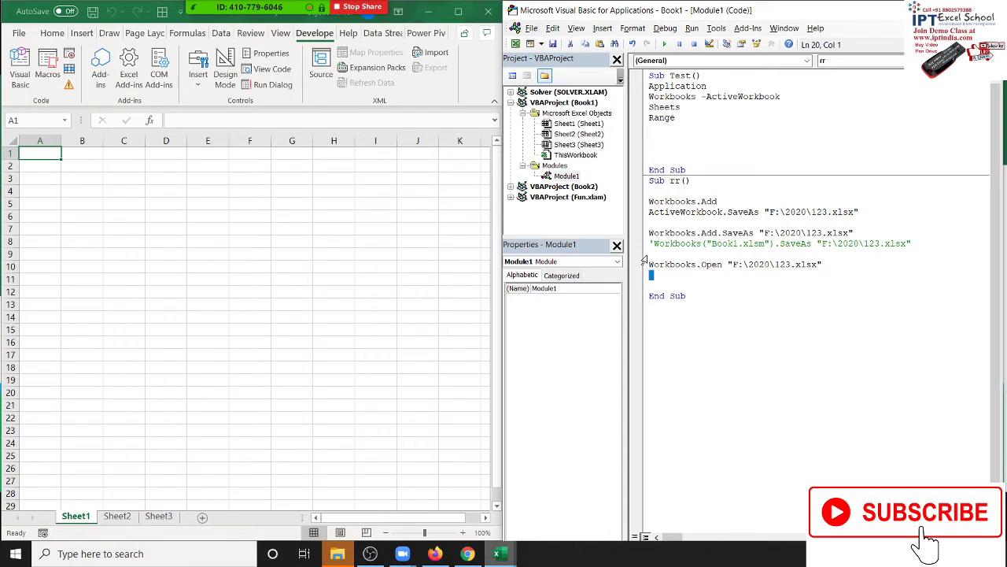
left_click(761, 211)
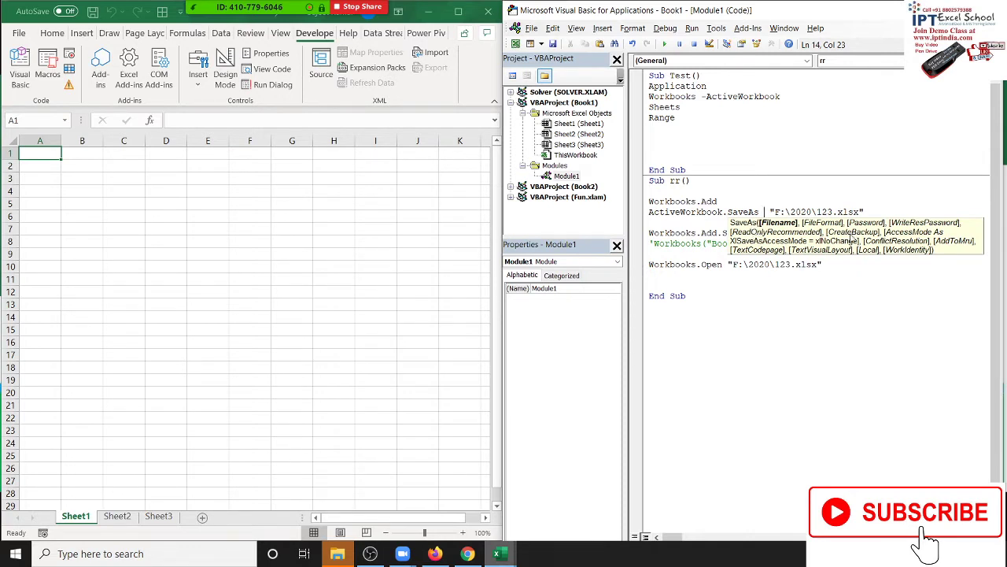
key("Escape")
left_click(729, 264)
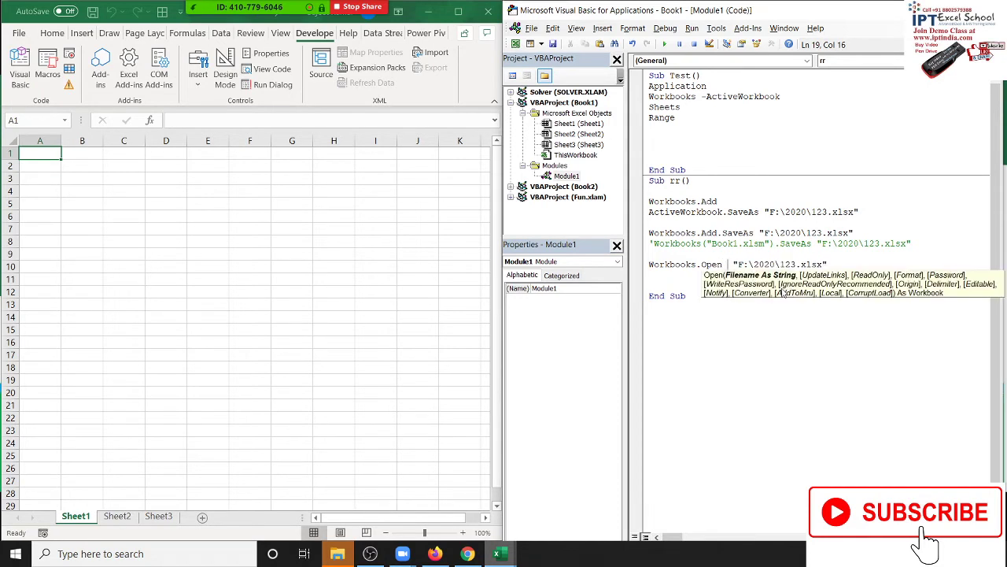
- Try =IF(0,) in cell B5 to demonstrate argument hints, clear it, and return to the Open line
left_click(76, 206)
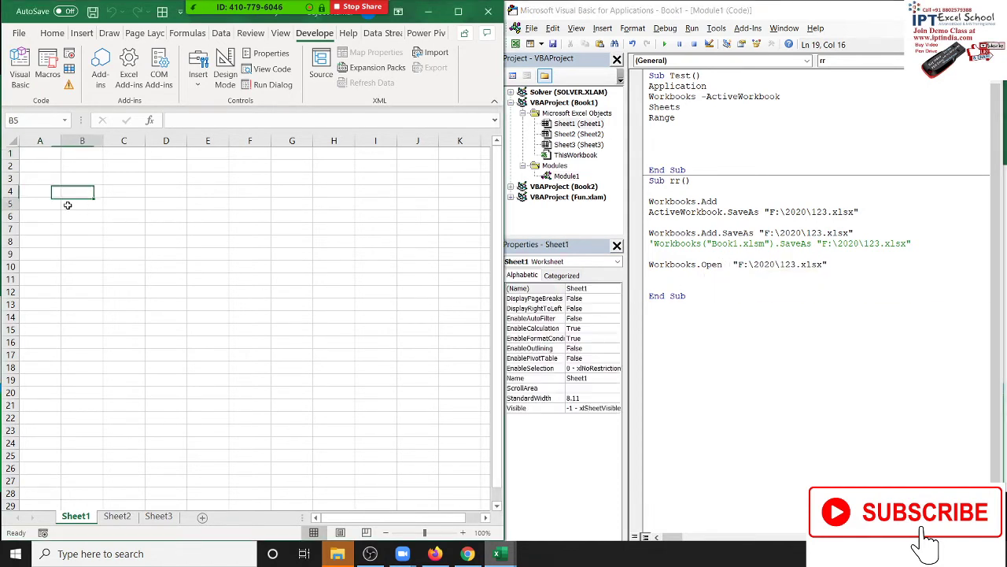
type("=if")
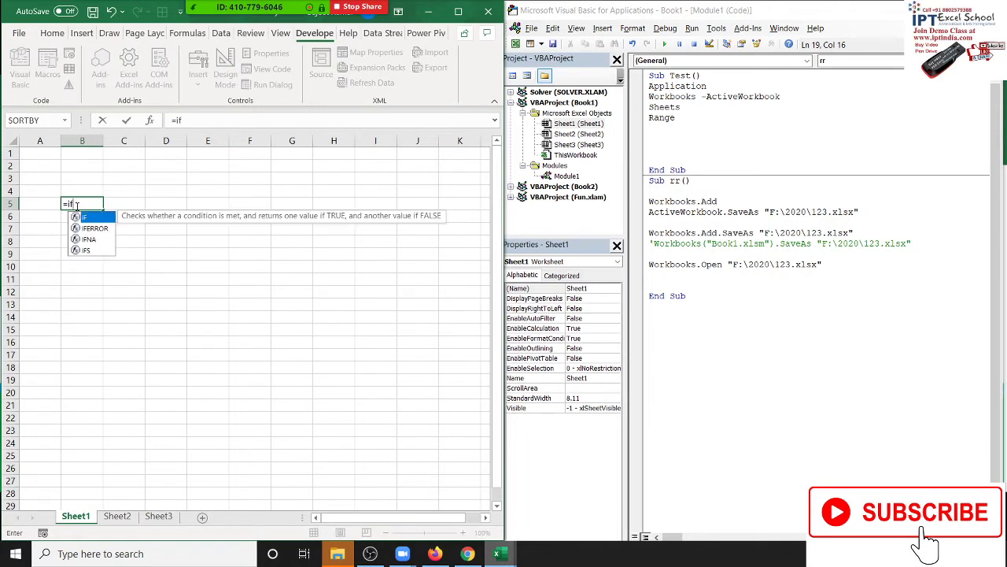
key("Tab")
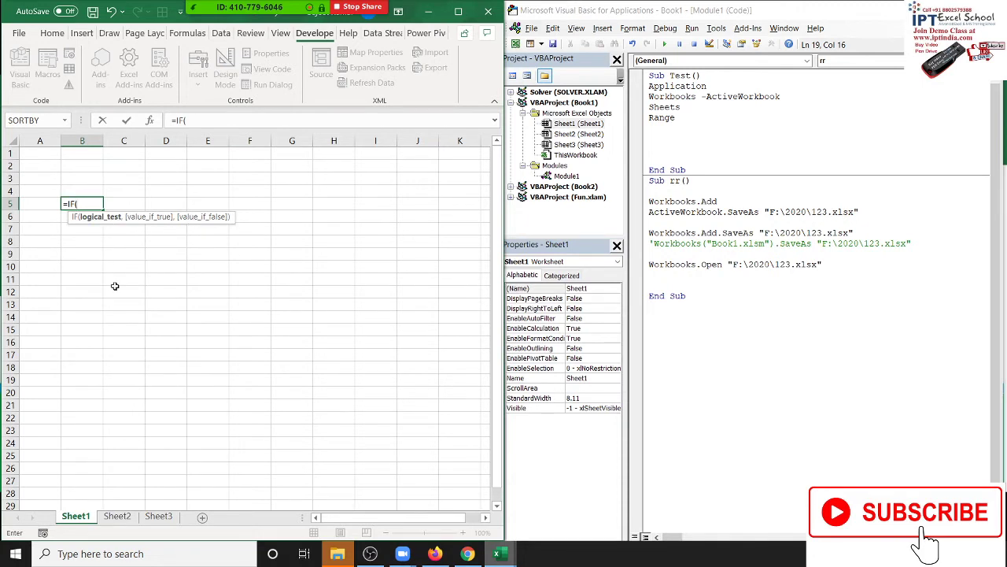
key("Return")
key("Return")
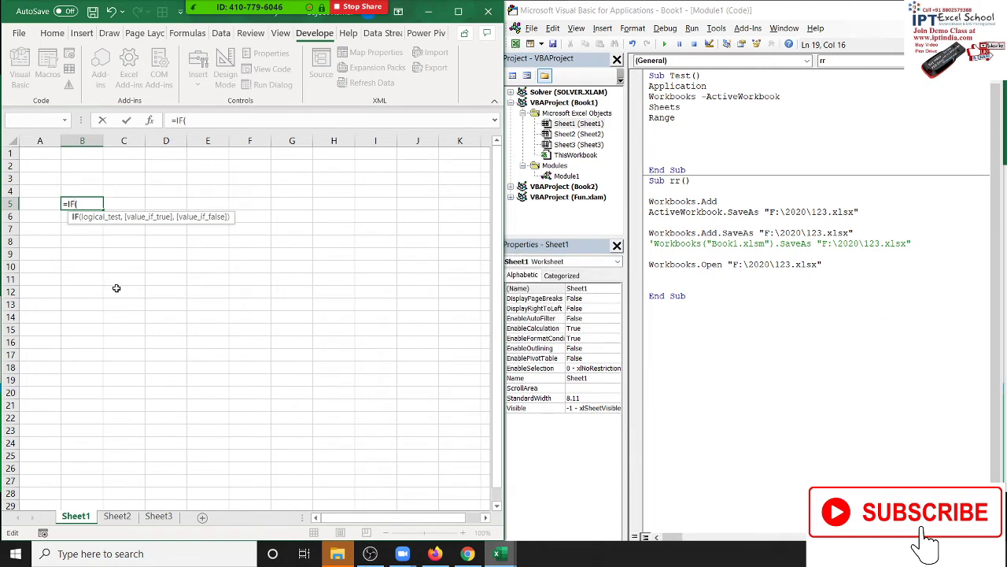
type("0")
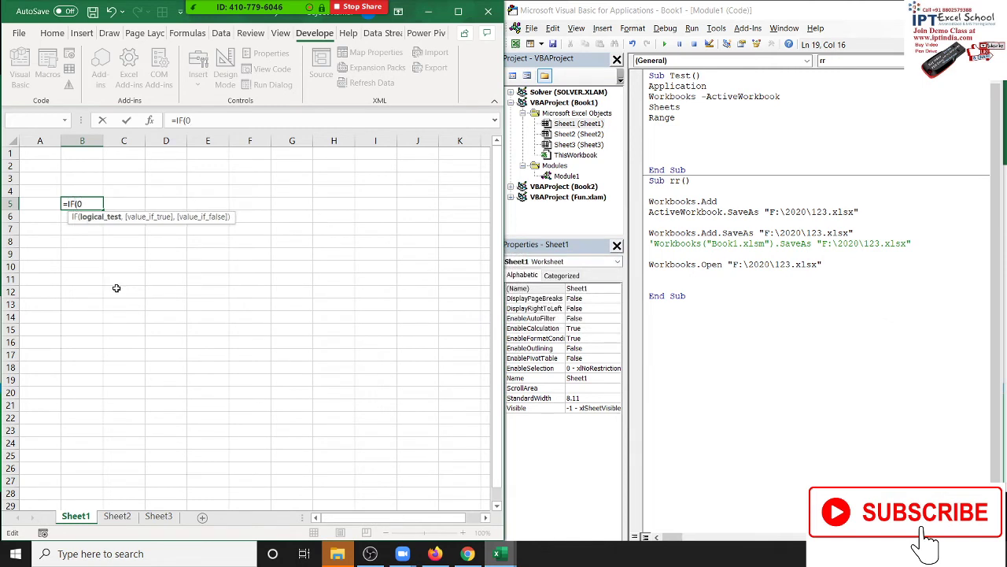
type(",)")
key("Return")
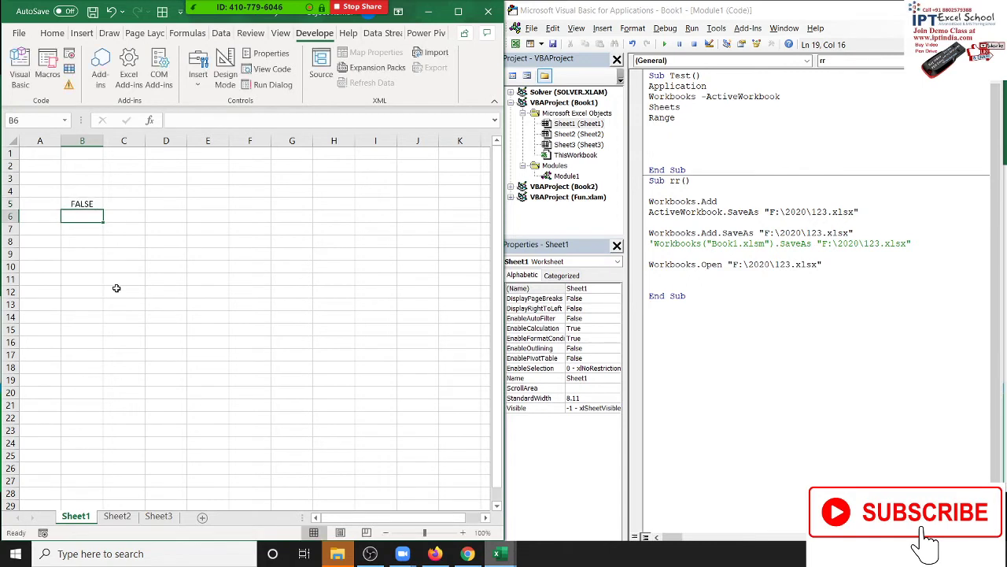
key("Up")
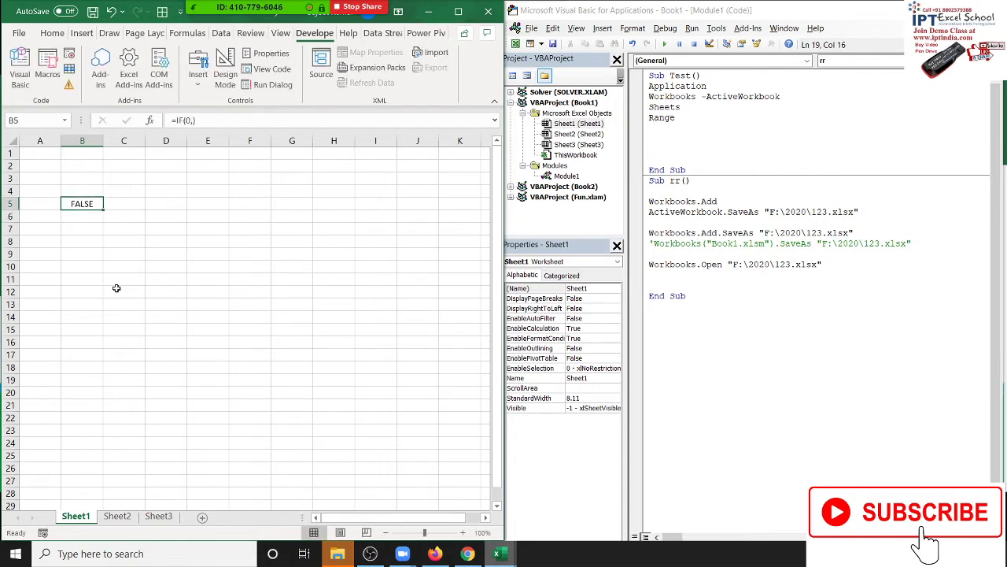
key("Delete")
left_click(826, 263)
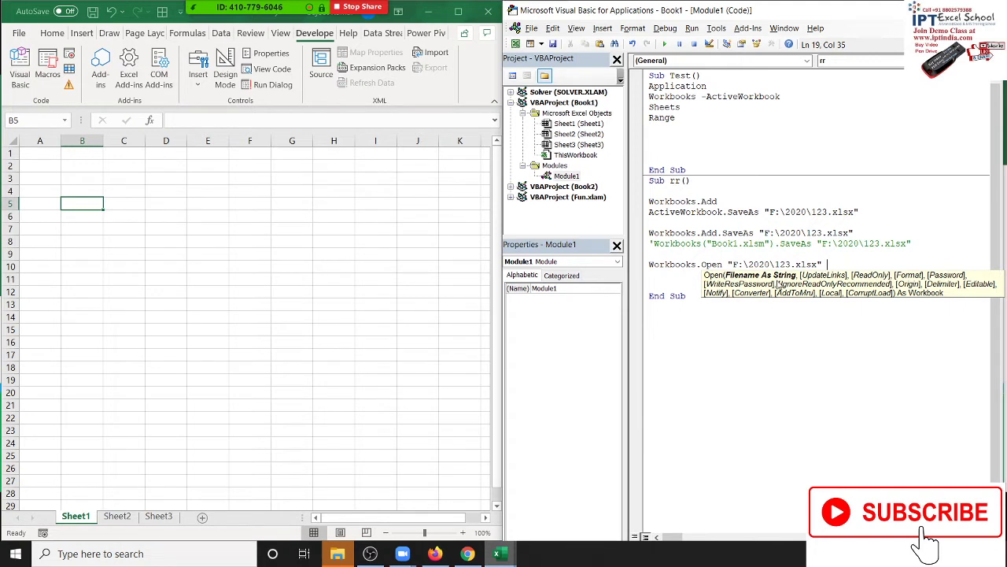
- Add four commas and a password to Workbooks.Open, then view the ActiveWorkbook.SaveAs parameters
type(",")
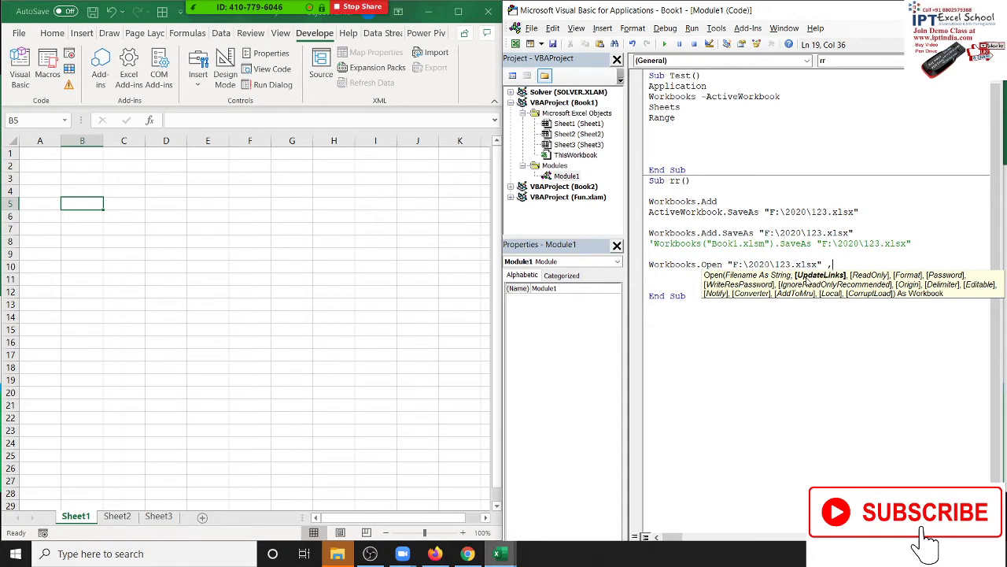
type(",,")
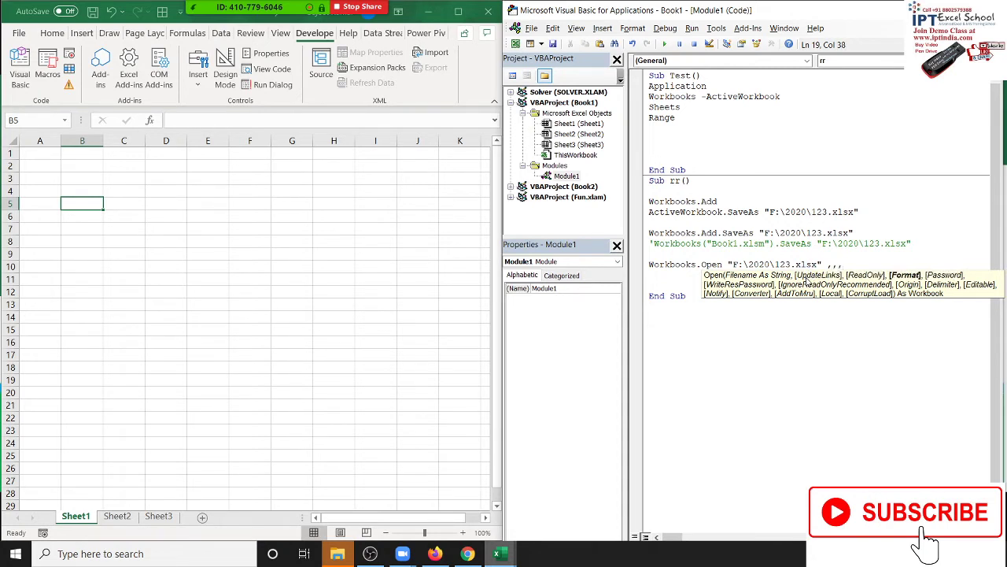
type(",")
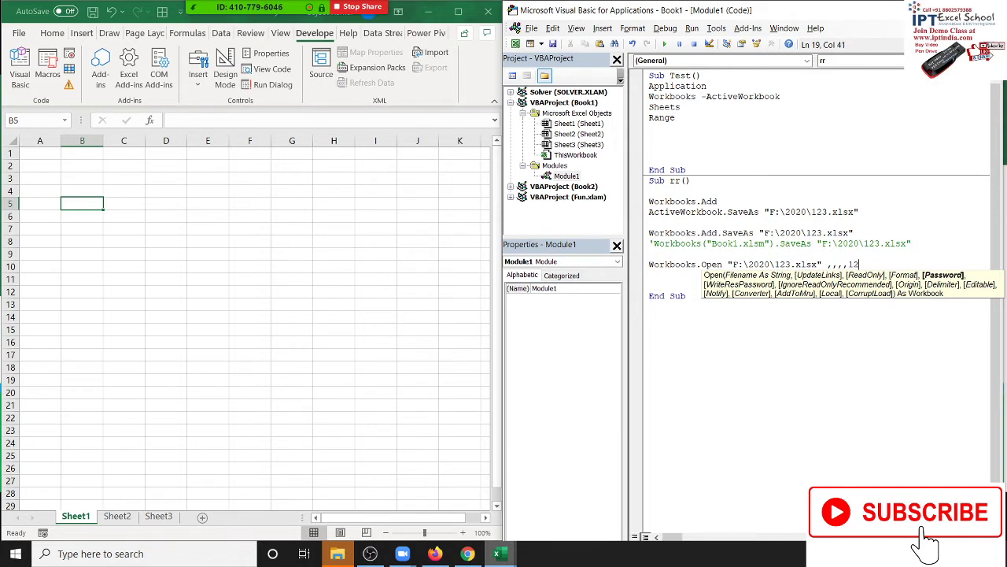
left_click(702, 280)
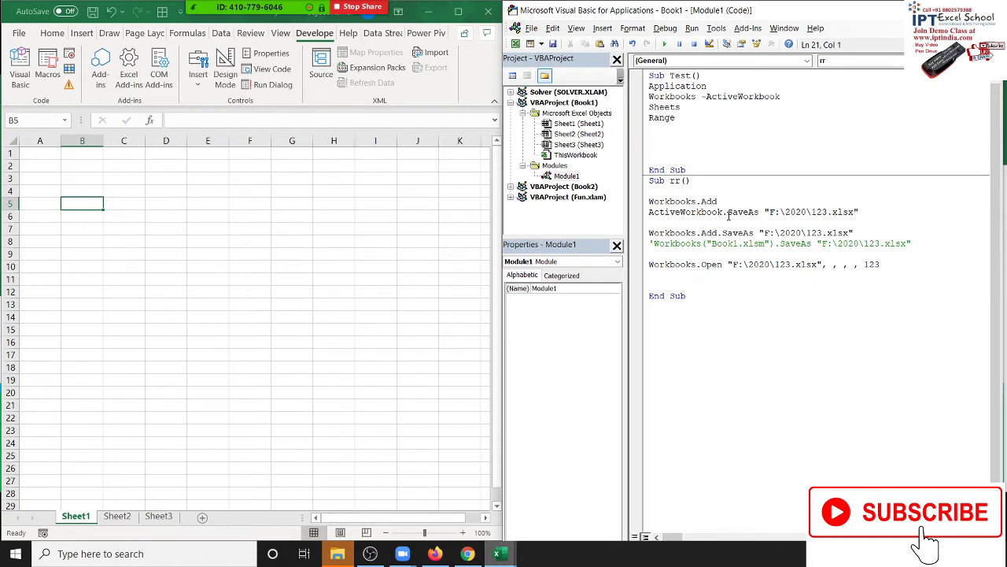
left_click(862, 212)
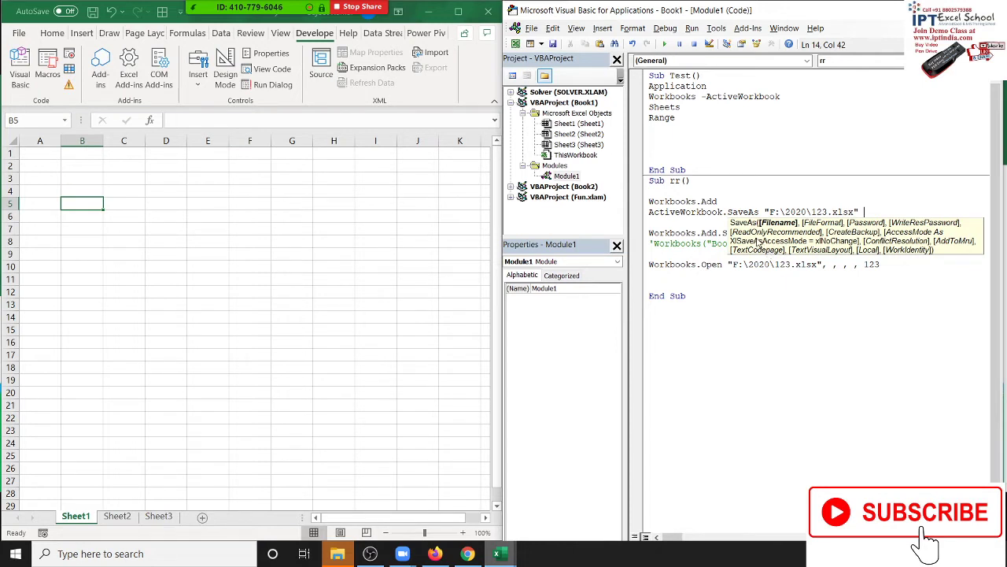
mouse_move(558, 6)
left_click(200, 39)
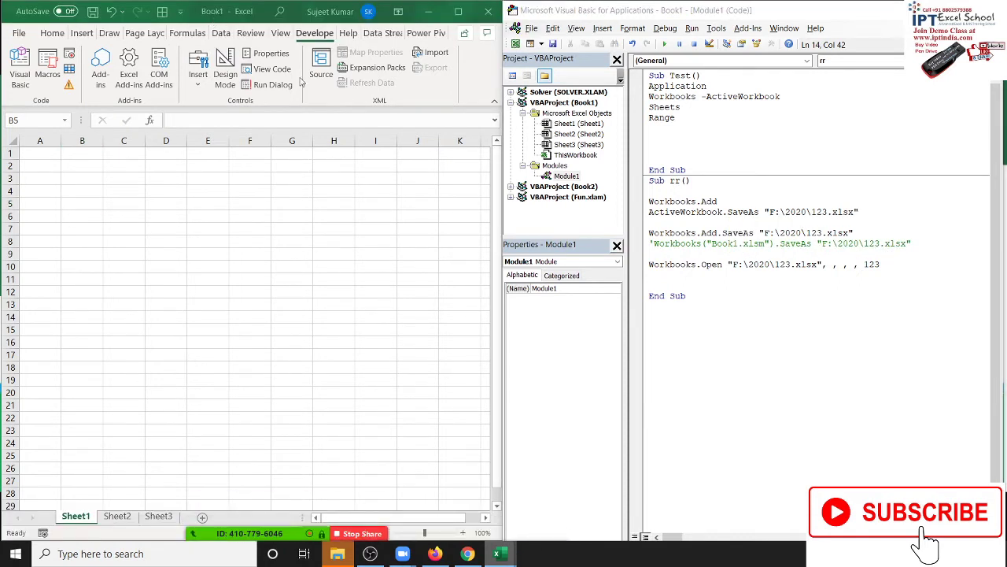
left_click(29, 33)
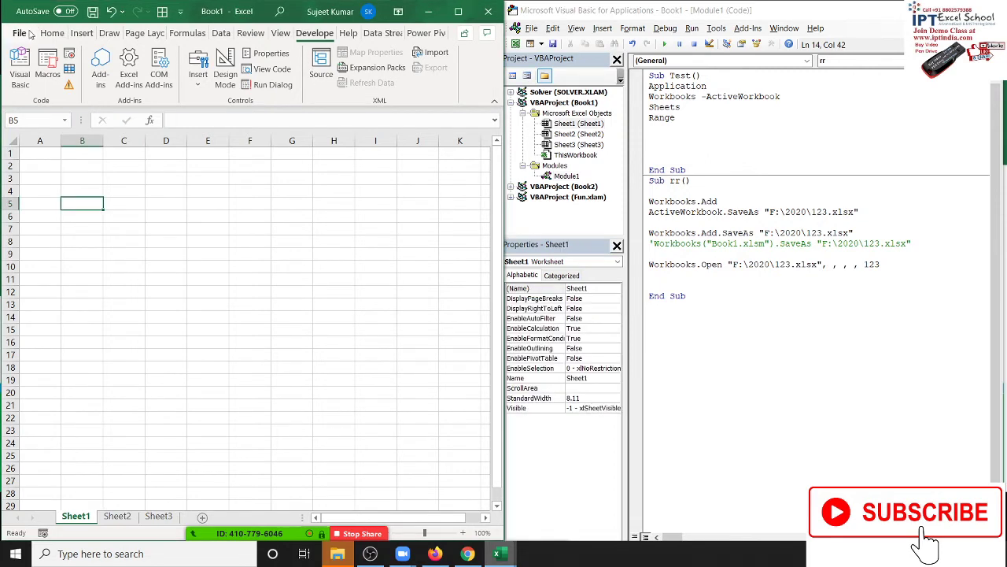
left_click(22, 33)
left_click(41, 525)
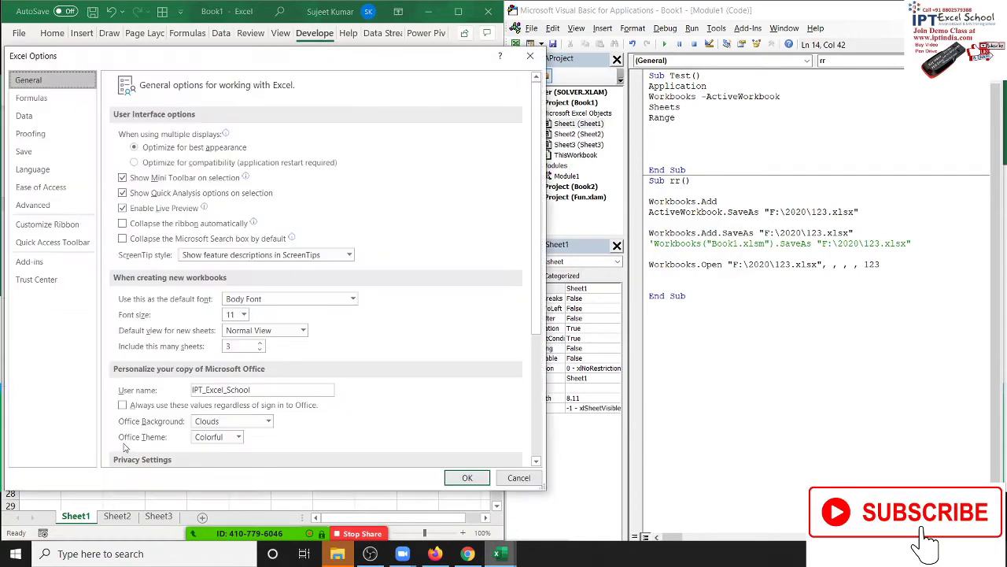
left_click(29, 158)
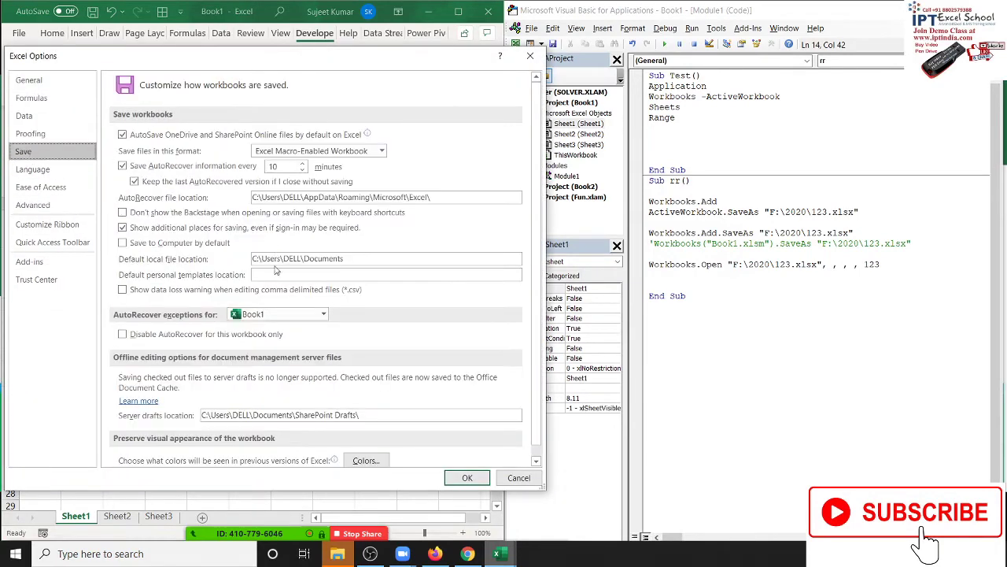
left_click_drag(349, 259, 251, 260)
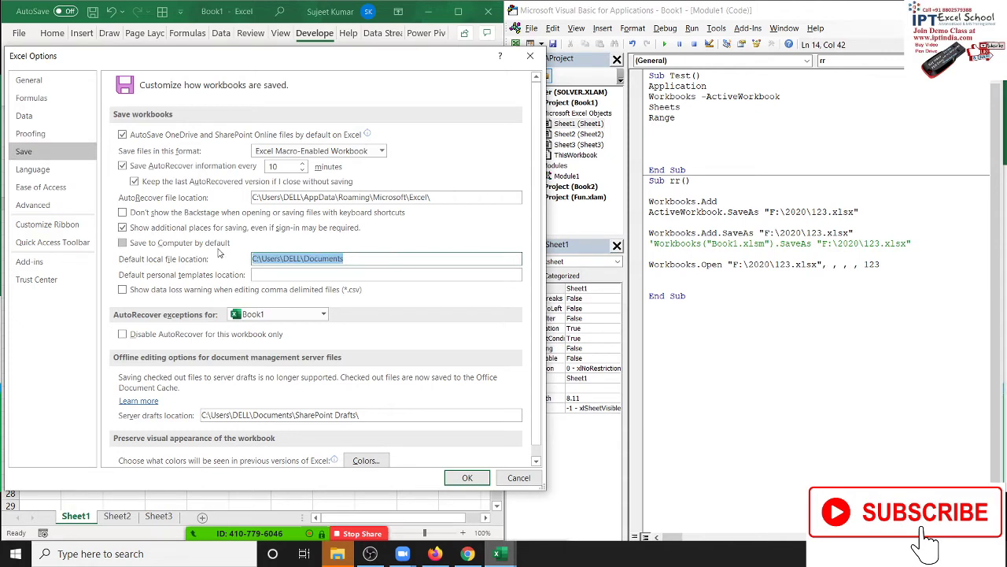
left_click(521, 477)
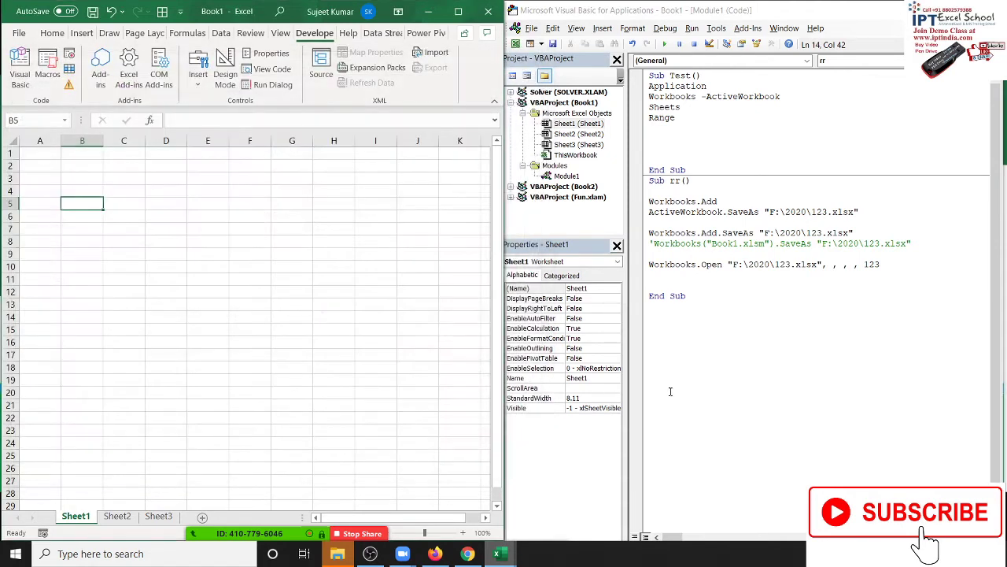
left_click(864, 232)
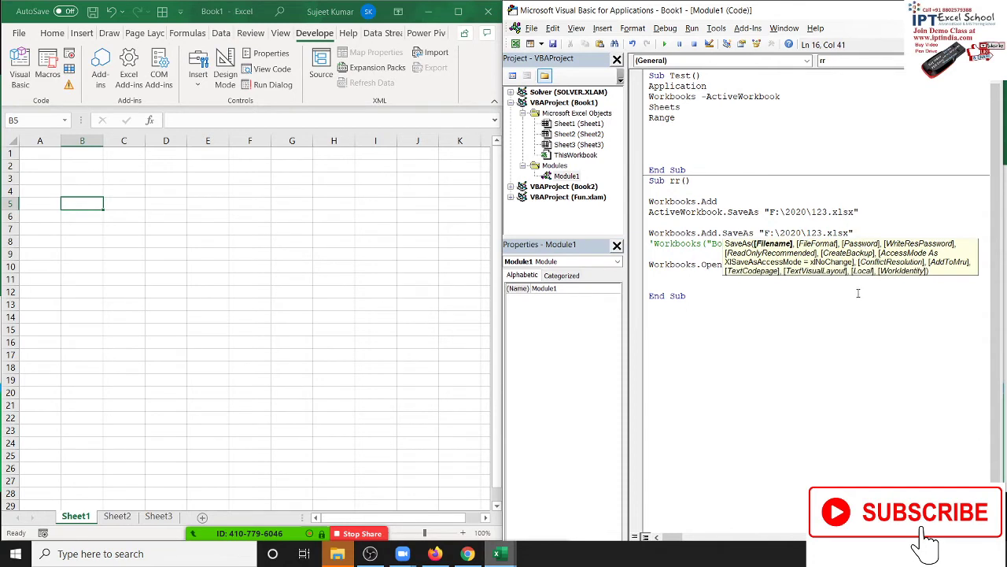
- Append an empty FileFormat and a password argument to the end of the Workbooks.Add.SaveAs line
type(",")
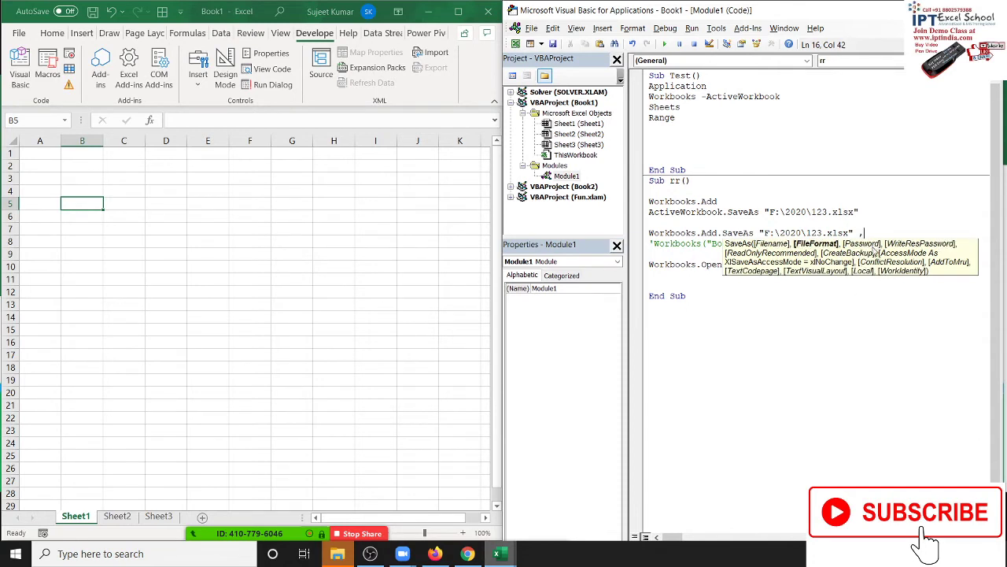
type(",")
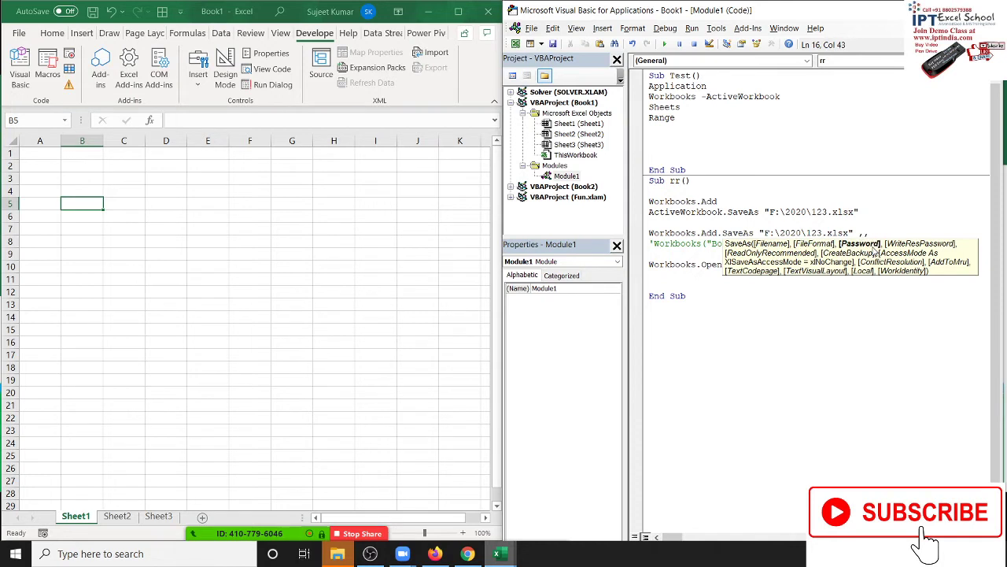
left_click(848, 313)
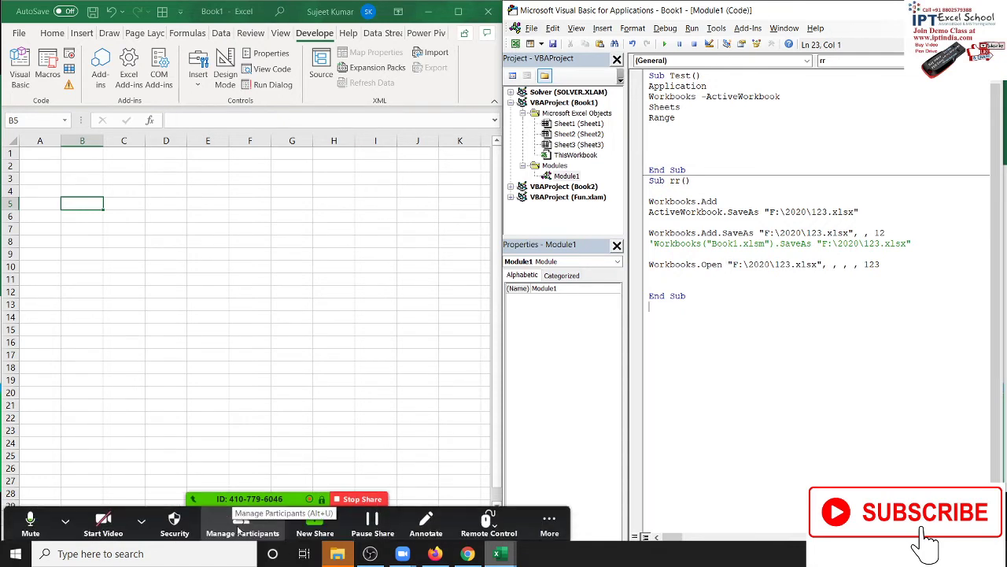
left_click(240, 526)
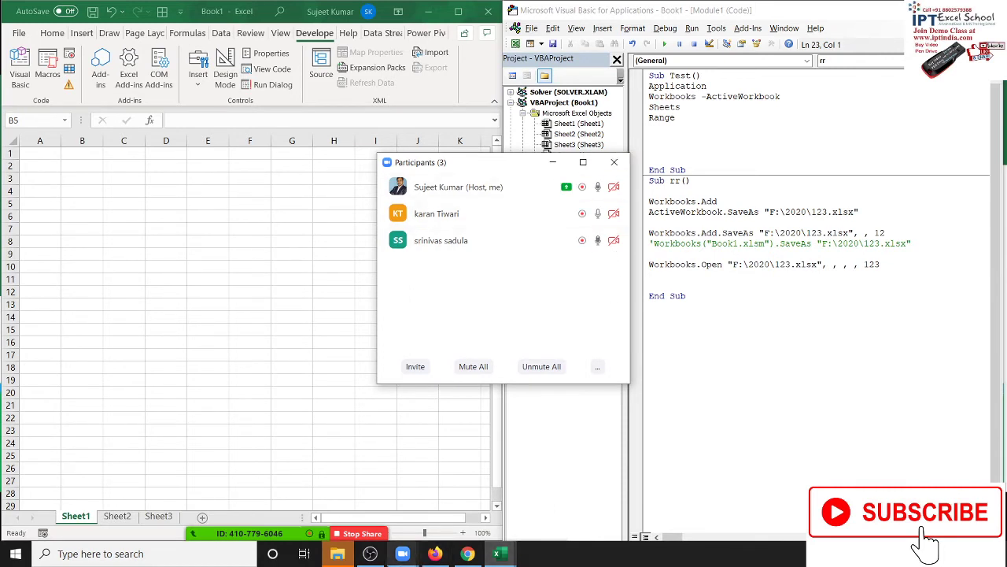
left_click(370, 553)
left_click(364, 555)
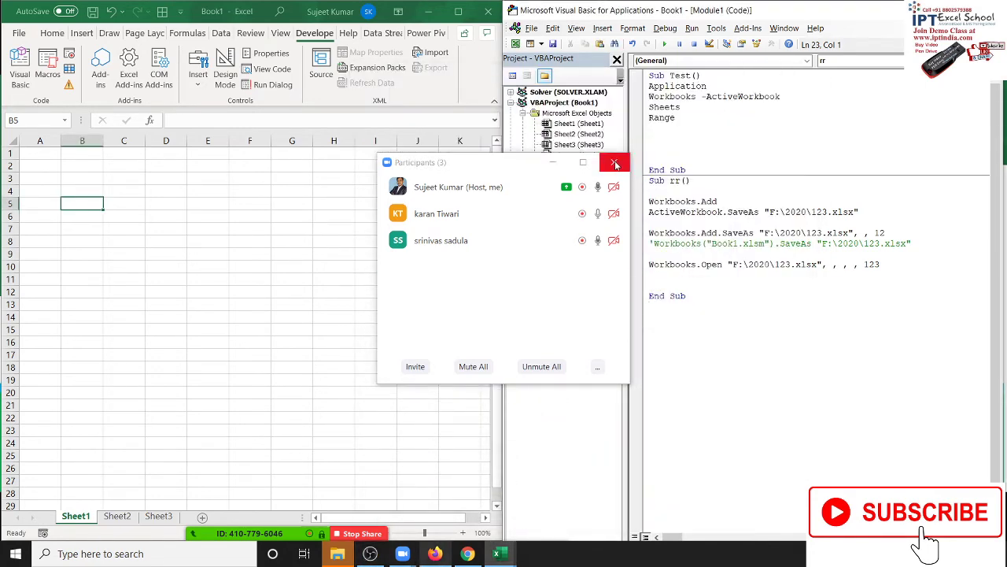
left_click(616, 164)
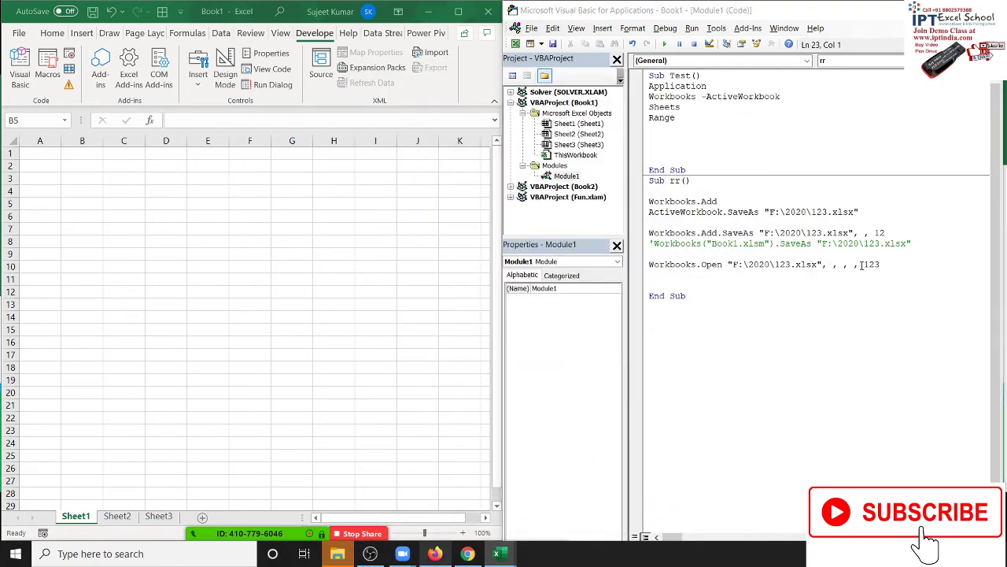
- Extend the Open line's password with @ characters and wrap it in quotes as a string
left_click_drag(863, 265, 883, 265)
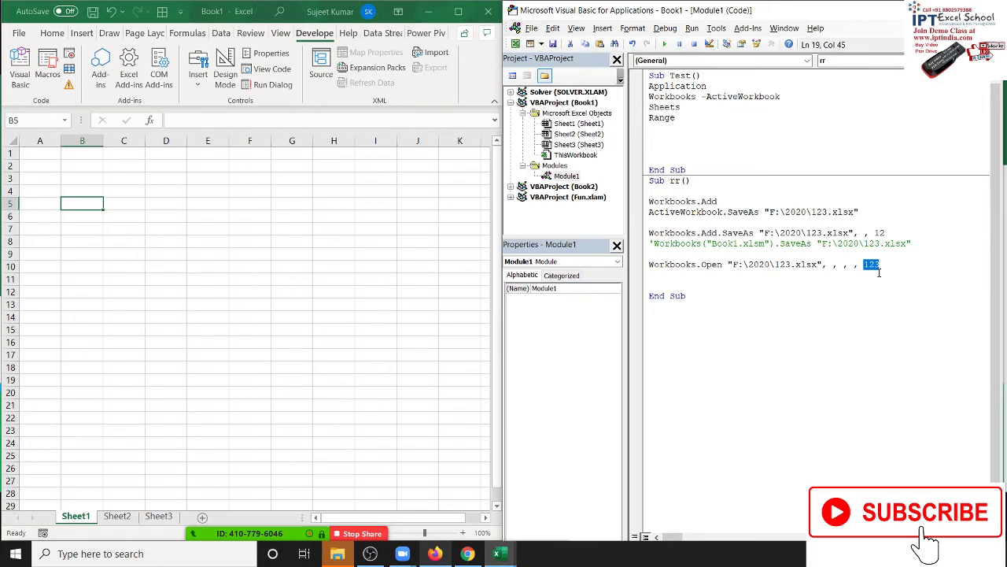
left_click(912, 269)
left_click(866, 267)
type("\"")
left_click(884, 265)
left_click(650, 275)
left_click(887, 330)
left_click(890, 266)
left_click_drag(865, 265, 913, 266)
- Insert a blank line before End Sub and select Workbooks("Book1.xlsm") on the commented line
left_click(757, 275)
key("Return")
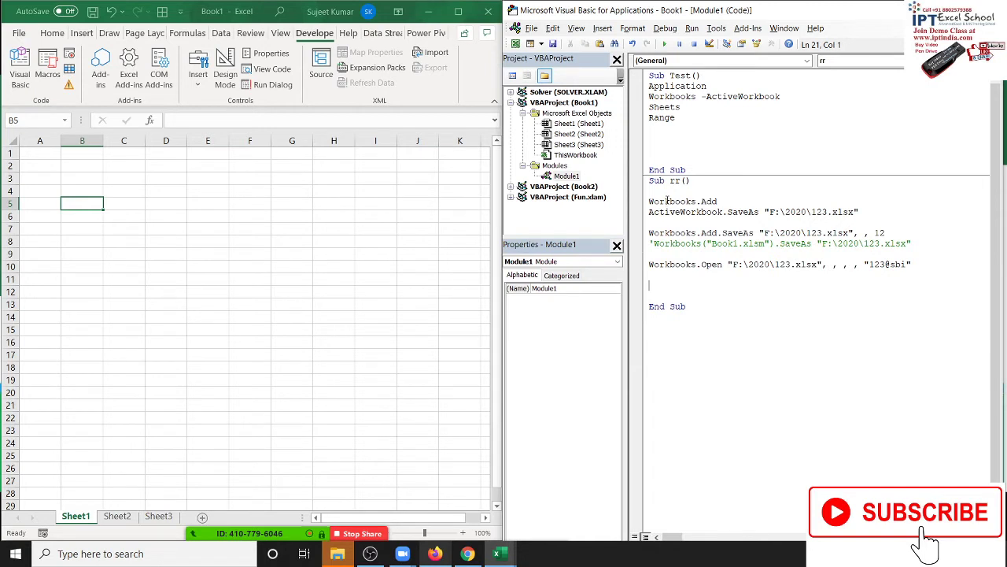
left_click_drag(651, 244, 776, 244)
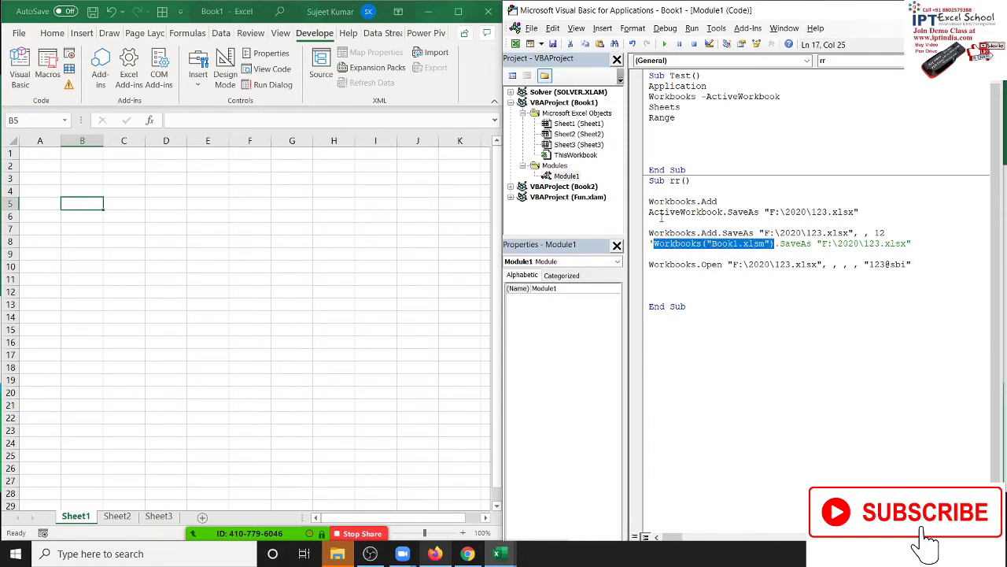
- Add a Workbooks("Book1.xlsm").Save statement on empty line 21
left_click(682, 285)
type("Workbooks(\"Book1.xlsm\")")
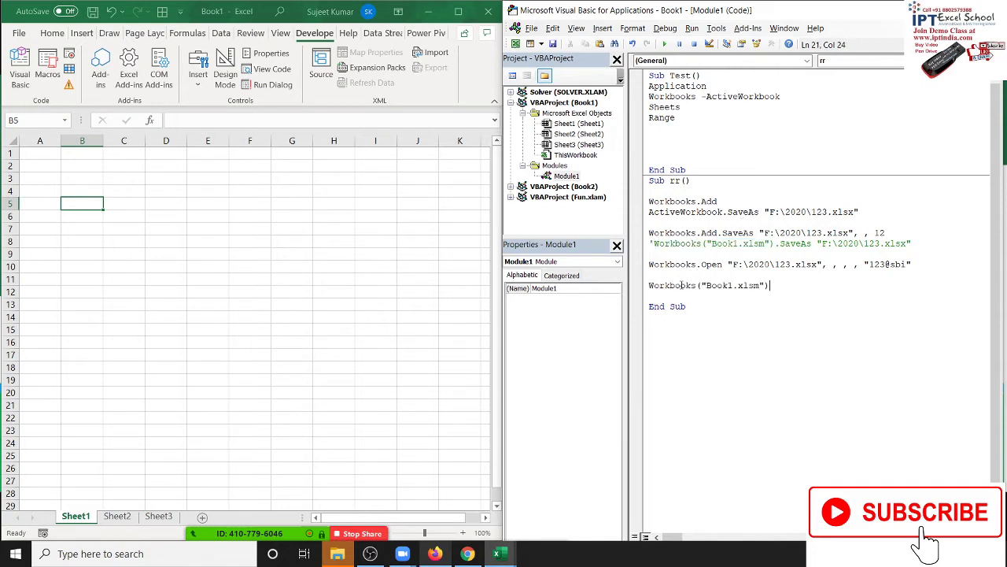
type(".sa")
key("Tab")
key("Return")
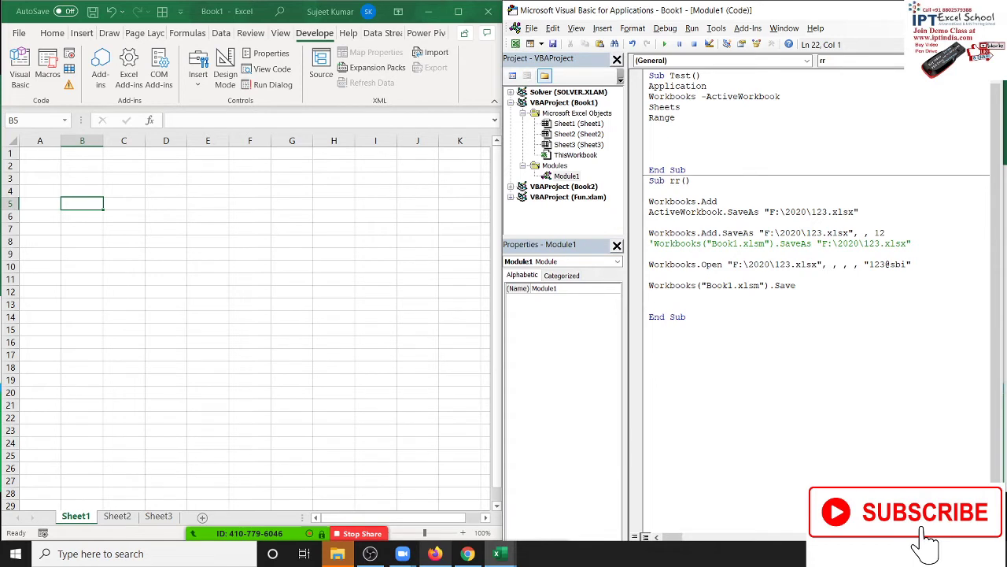
- Add an ActiveWorkbook.Save line below it, reusing ActiveWorkbook copied from line 14
double_click(708, 212)
left_click(707, 214)
double_click(707, 213)
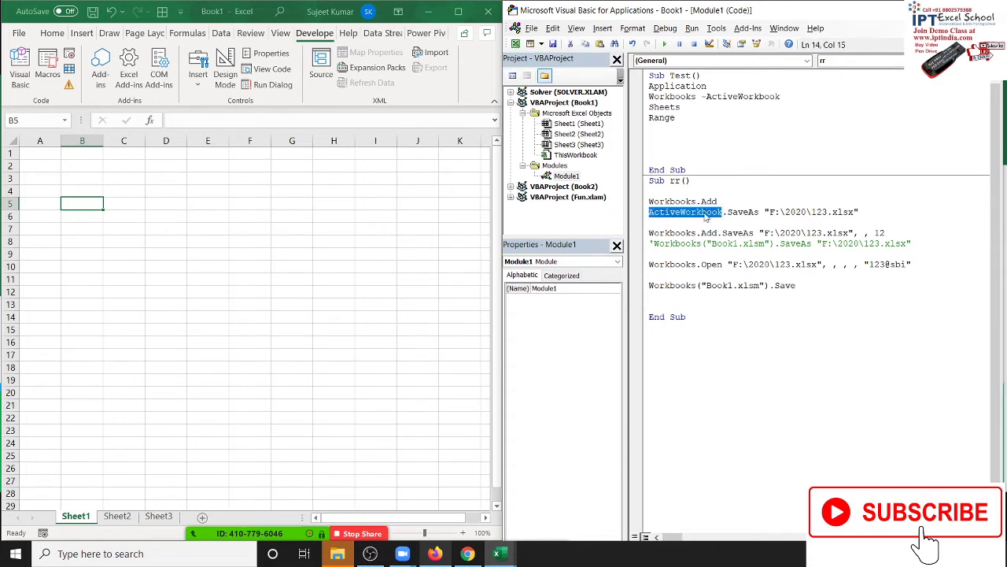
key("ctrl+c")
left_click(671, 290)
key("End")
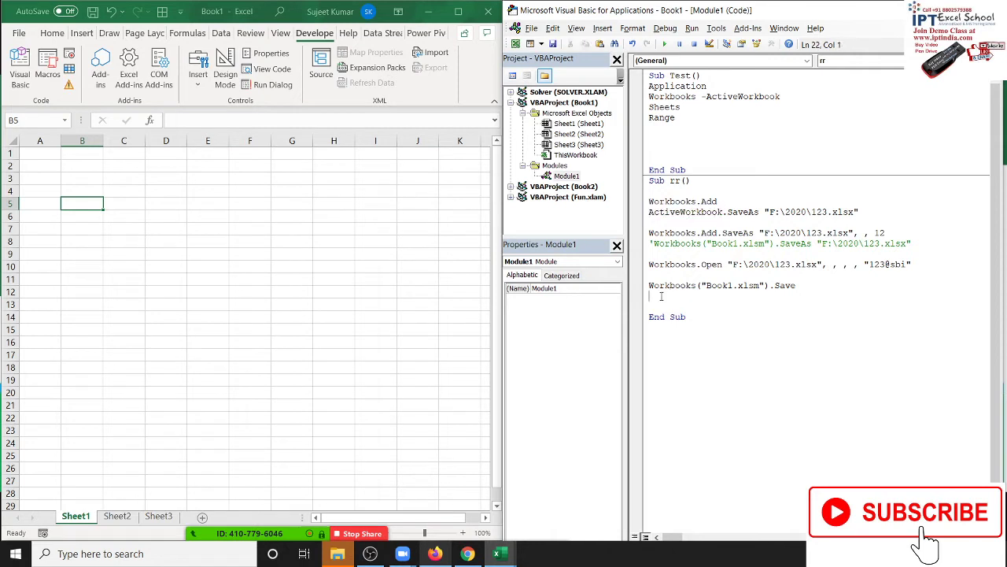
key("Return")
key("ctrl+v")
type(".Sa")
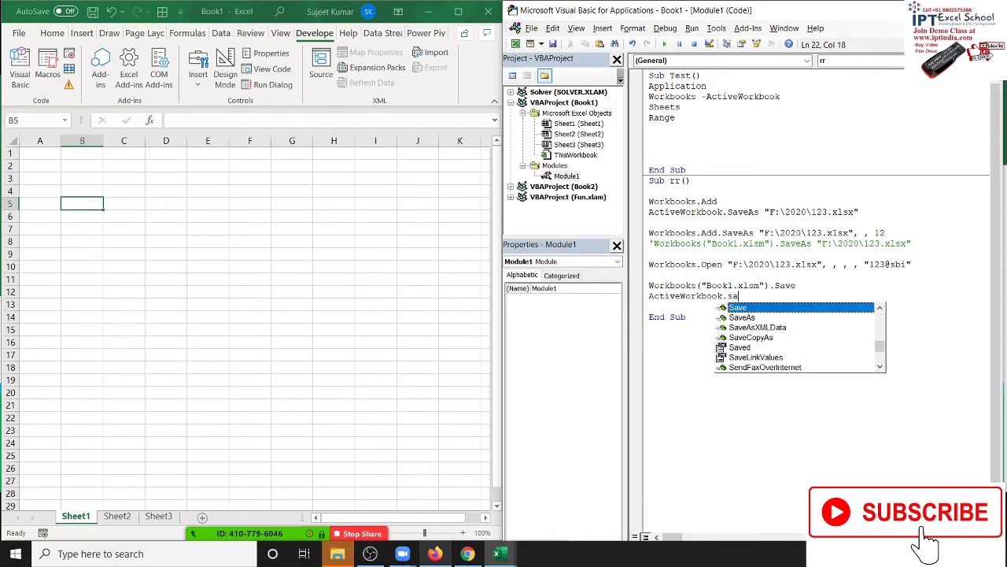
type("ve")
key("Down")
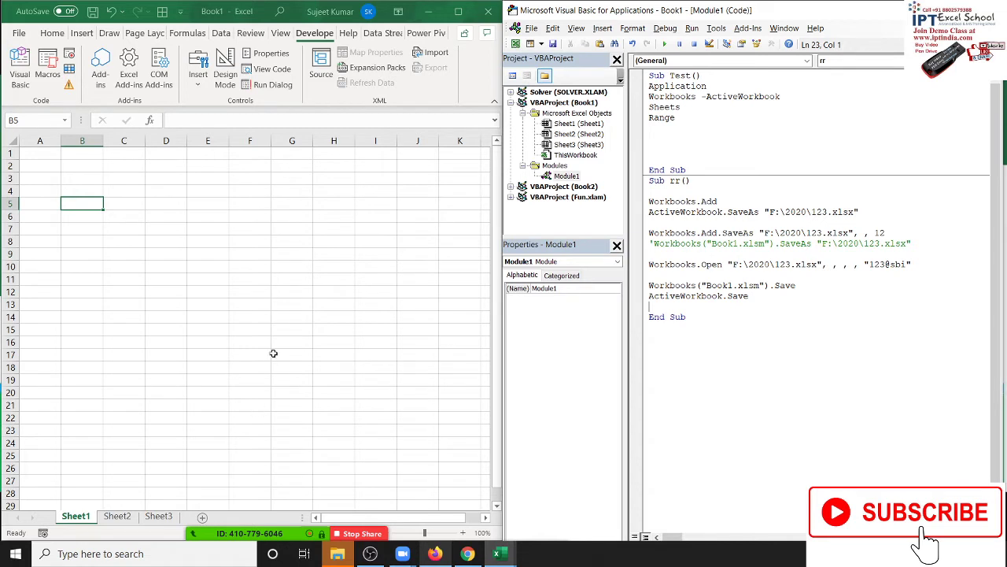
double_click(673, 203)
left_click(667, 205)
double_click(662, 204)
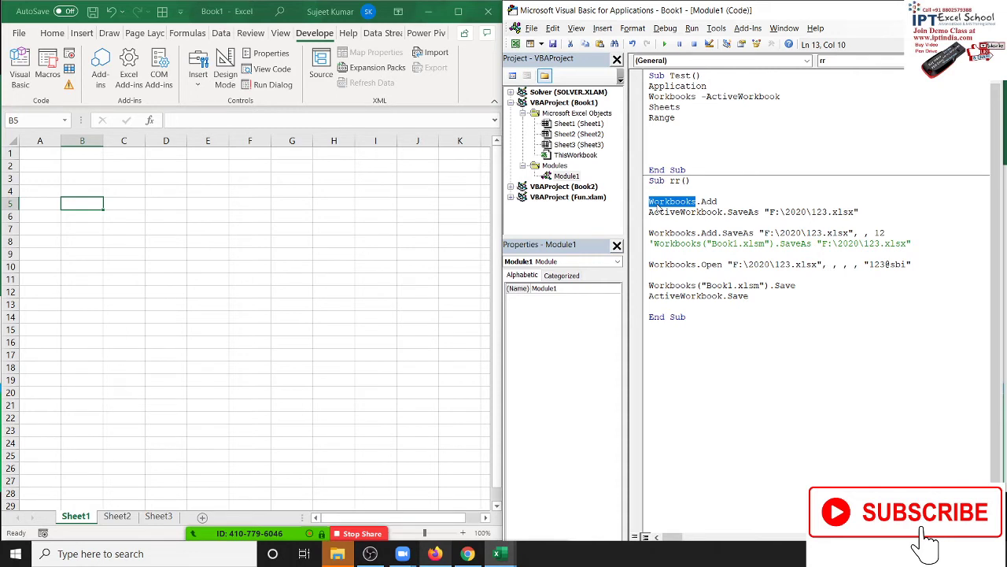
- Check the list of open workbooks, then type ActiveWorkbook.Close True above End Sub
left_click(18, 33)
left_click(33, 120)
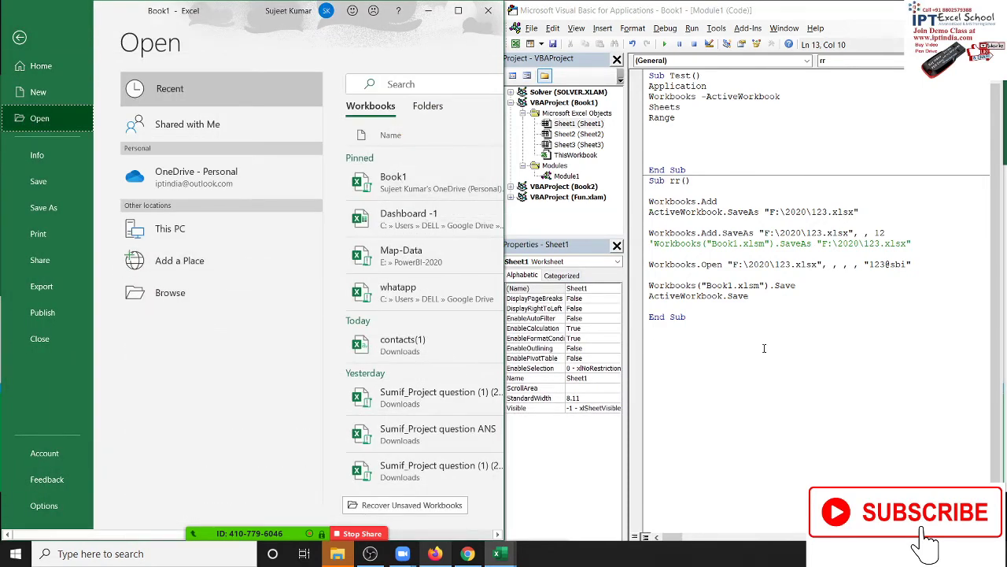
key("Escape")
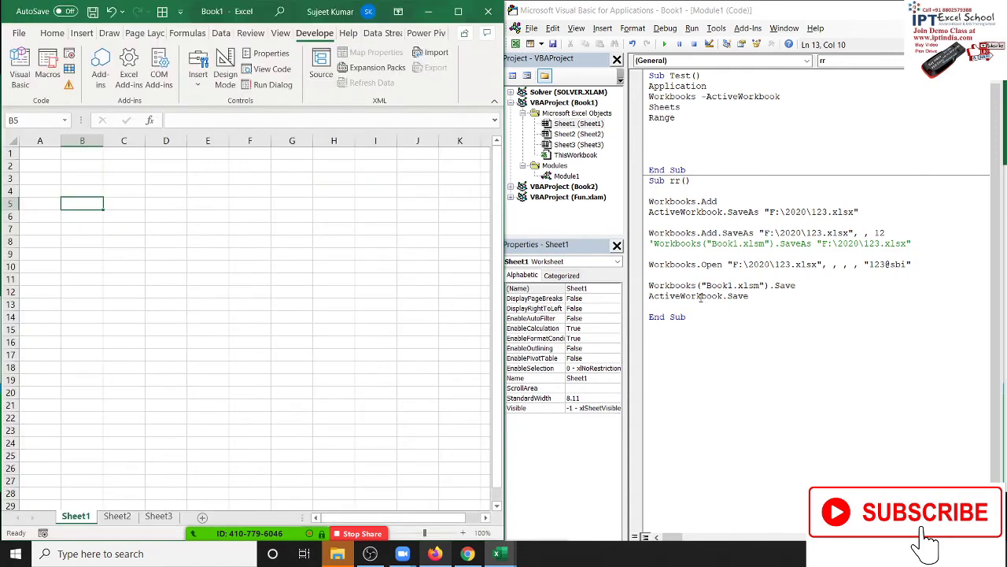
left_click(665, 306)
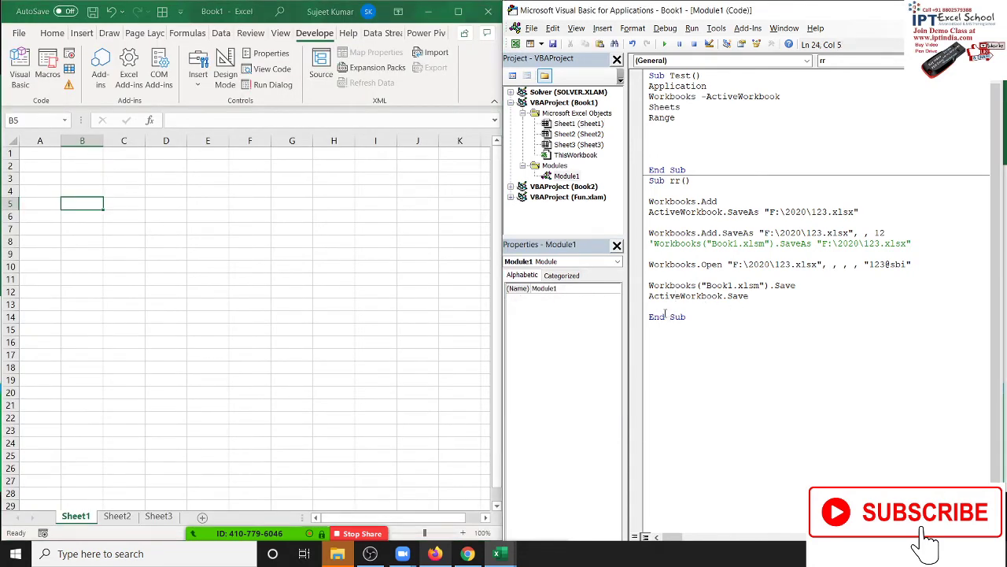
key("Return")
key("Return")
type("ActiveWorkbook")
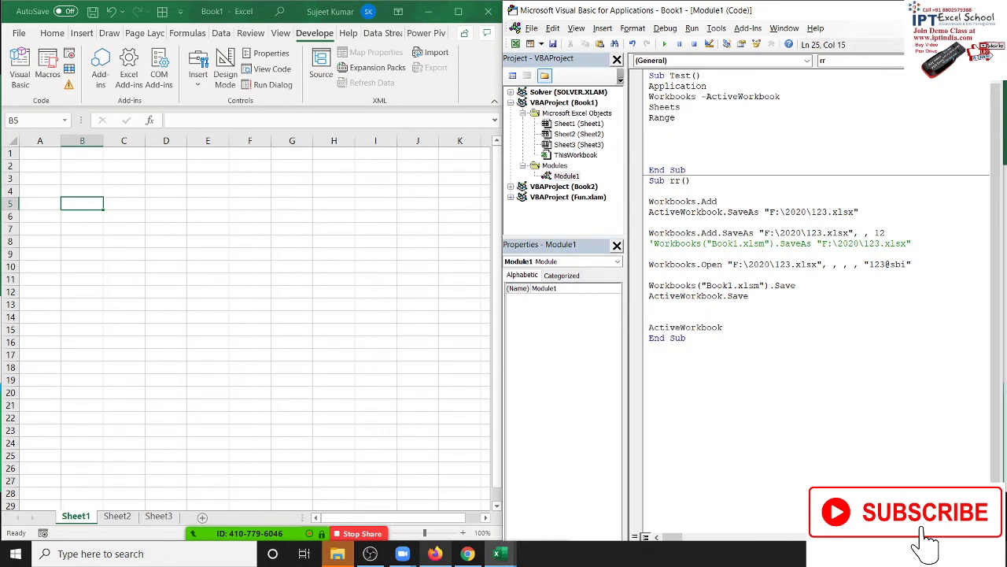
type(".Close ")
type("true")
key("Return")
- Add Workbooks("Book1.xlsm").Close True on line 24 using the copied Book1 reference
left_click_drag(650, 285, 776, 285)
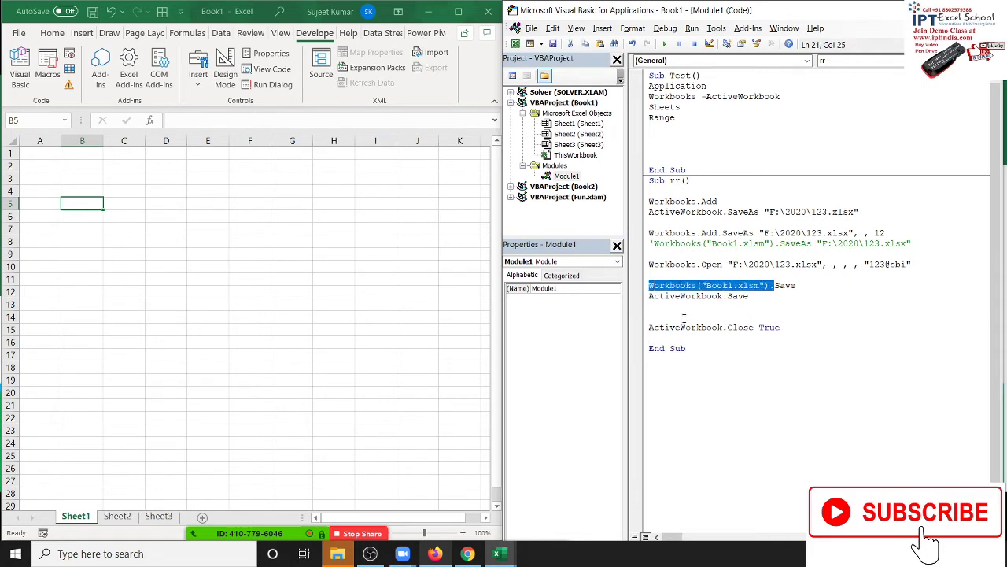
left_click(652, 315)
key("ctrl+v")
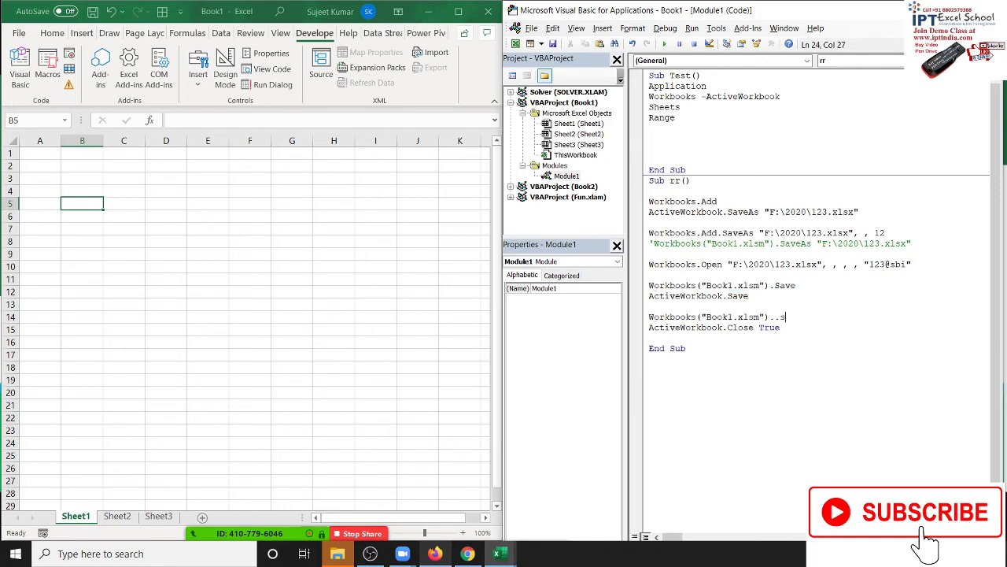
key("BackSpace")
key("BackSpace")
type(".a")
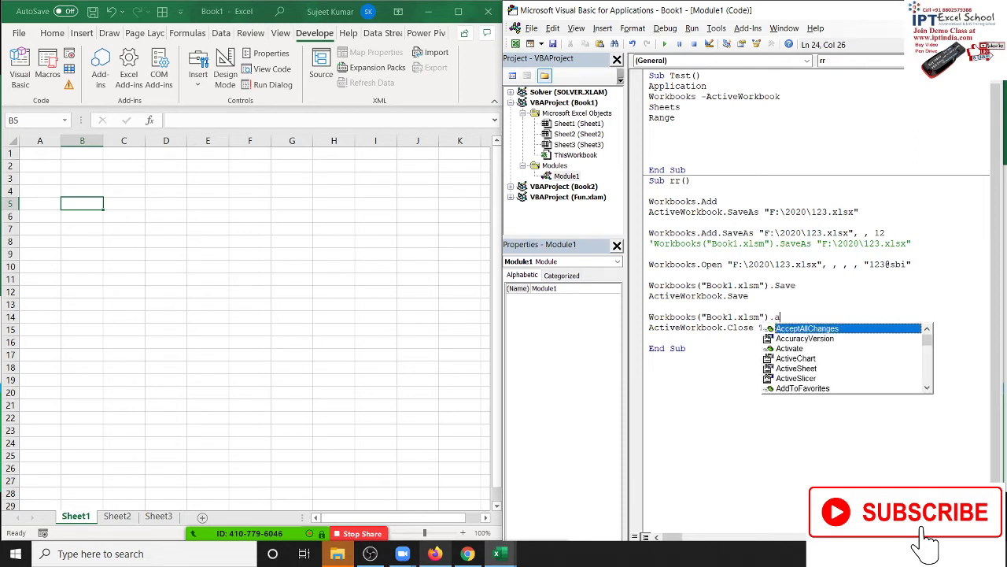
key("BackSpace")
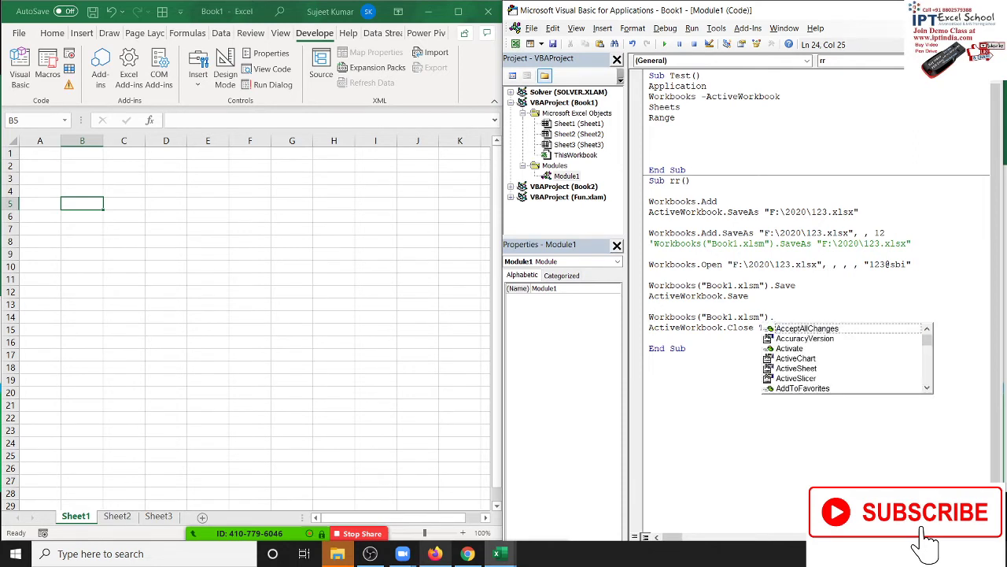
type("cClose ")
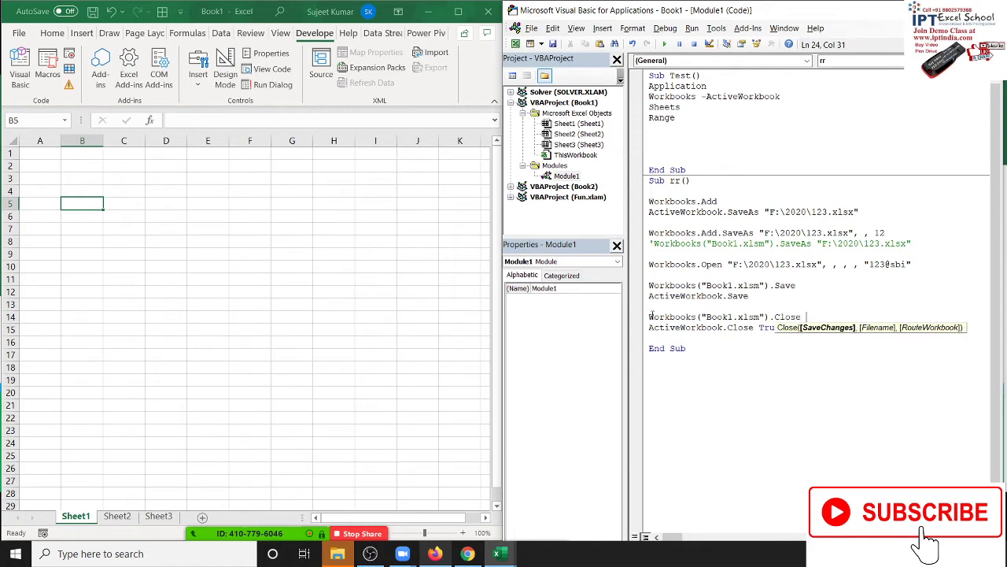
type("true")
left_click(667, 347)
- Highlight the Book1 name, ActiveWorkbook and the True save argument on the close lines
left_click_drag(654, 317, 785, 317)
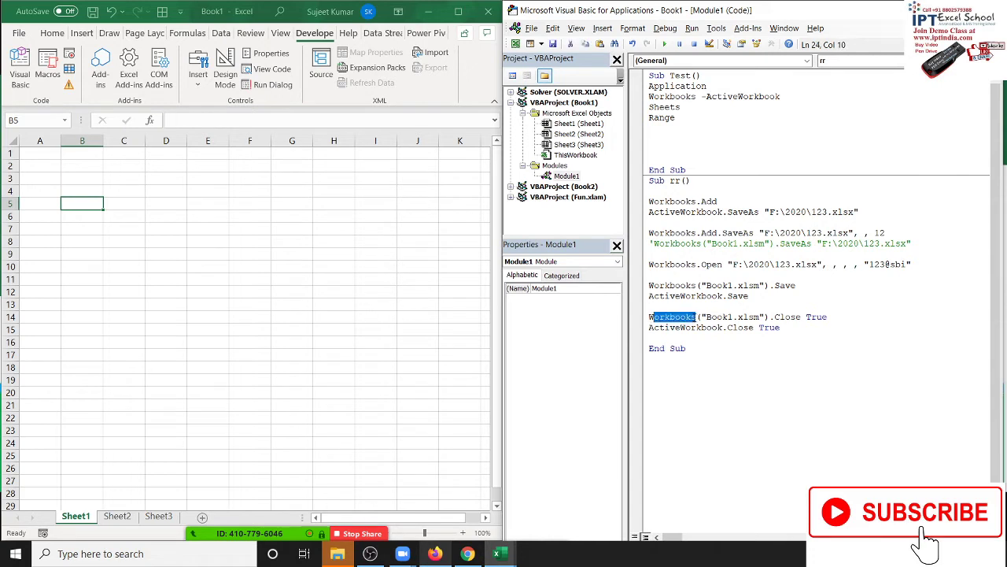
double_click(719, 319)
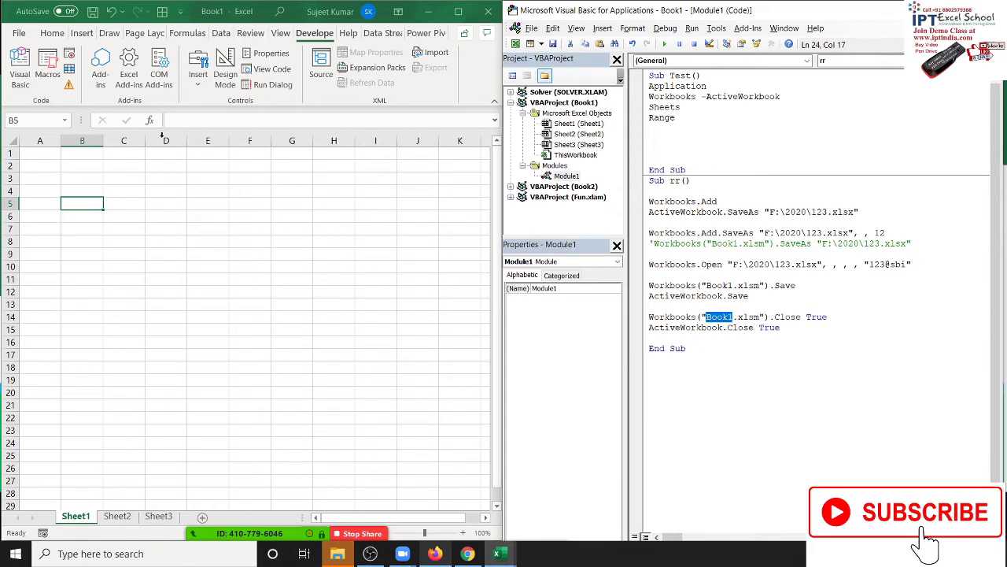
left_click(664, 336)
double_click(664, 331)
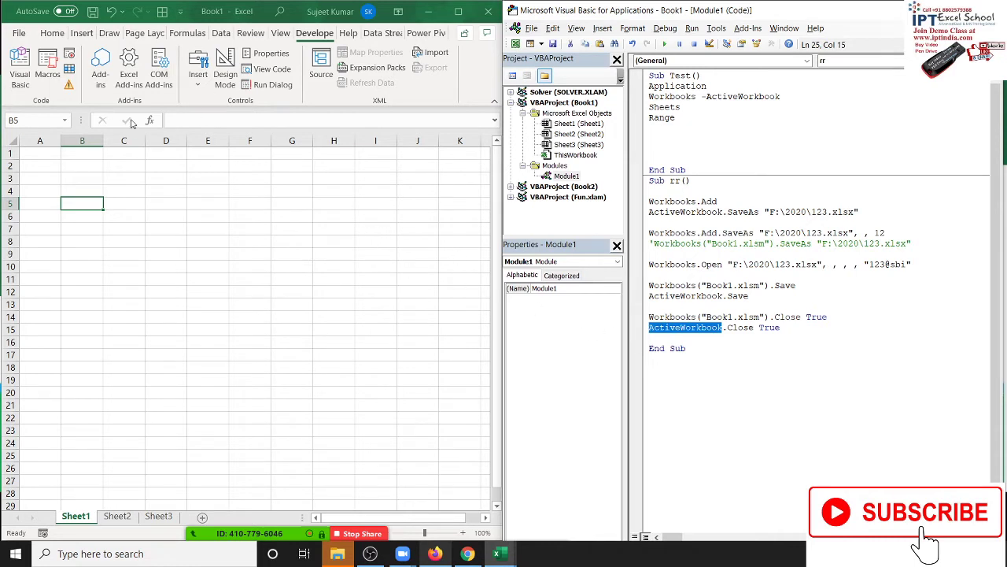
left_click(759, 358)
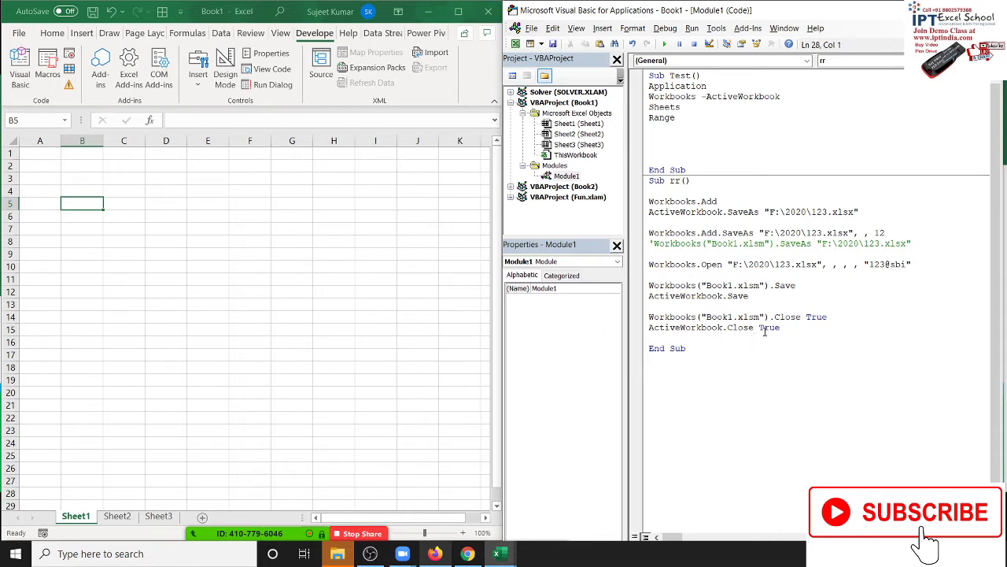
double_click(764, 329)
- Enter ds in cell F12, then try Ctrl+W and dismiss the save-changes prompt
left_click(242, 294)
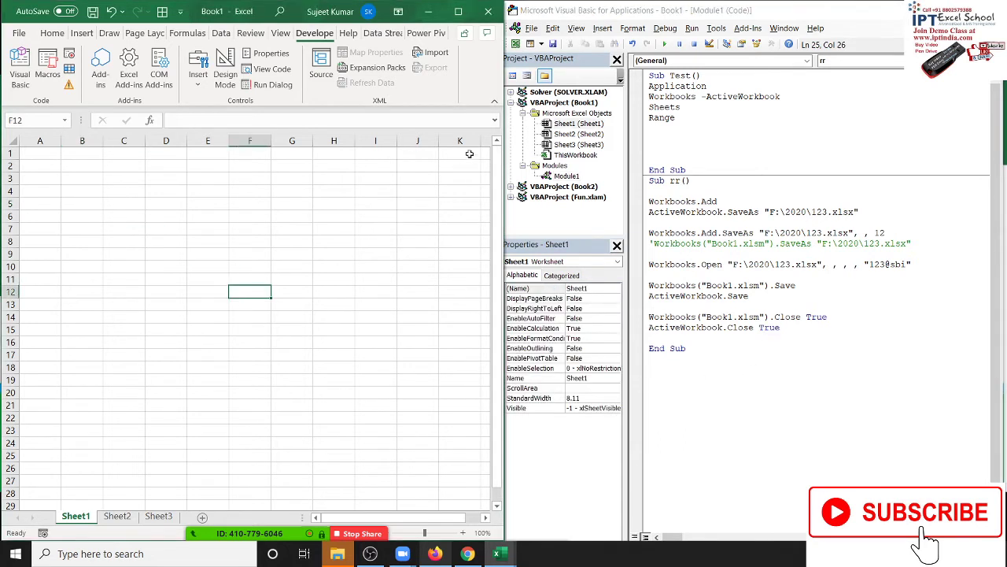
type("ds")
left_click(409, 165)
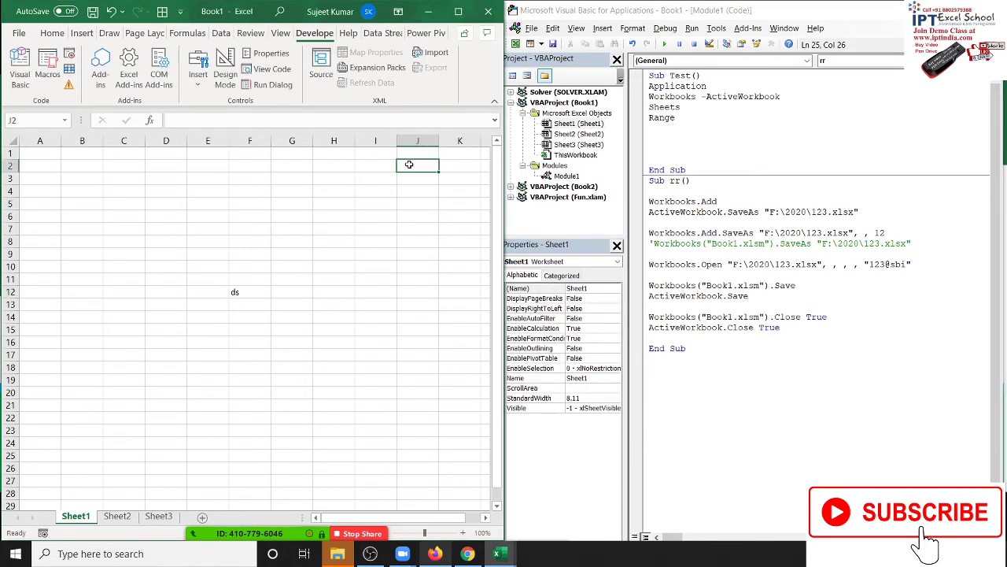
key("ctrl+w")
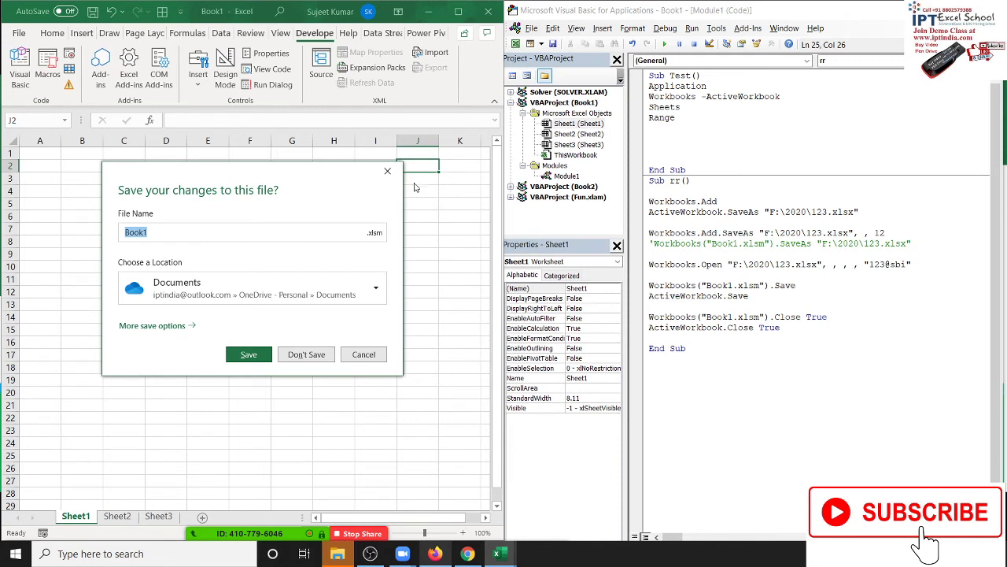
left_click(387, 171)
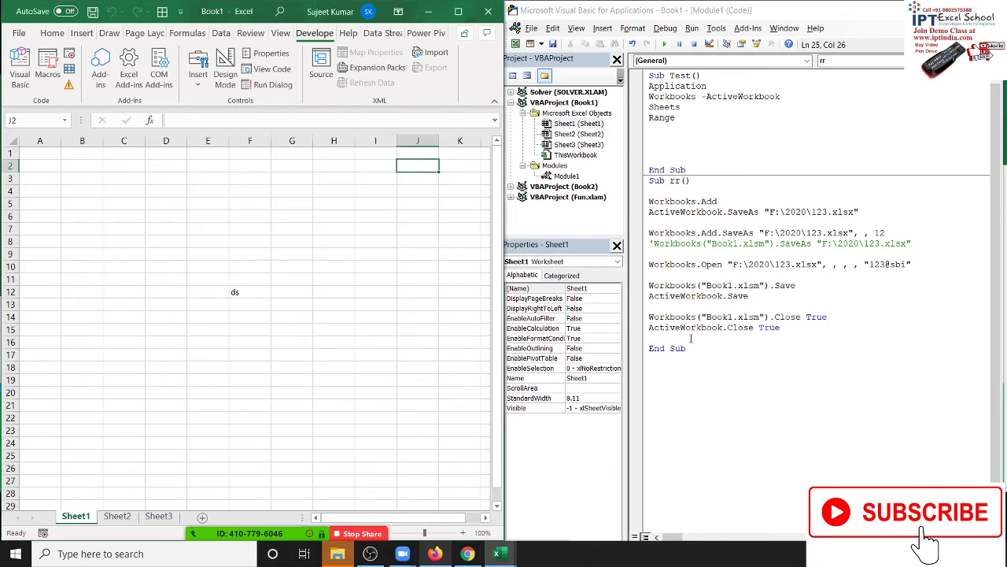
- Point out True on the close line, then try the window X and cancel the prompt again
double_click(769, 327)
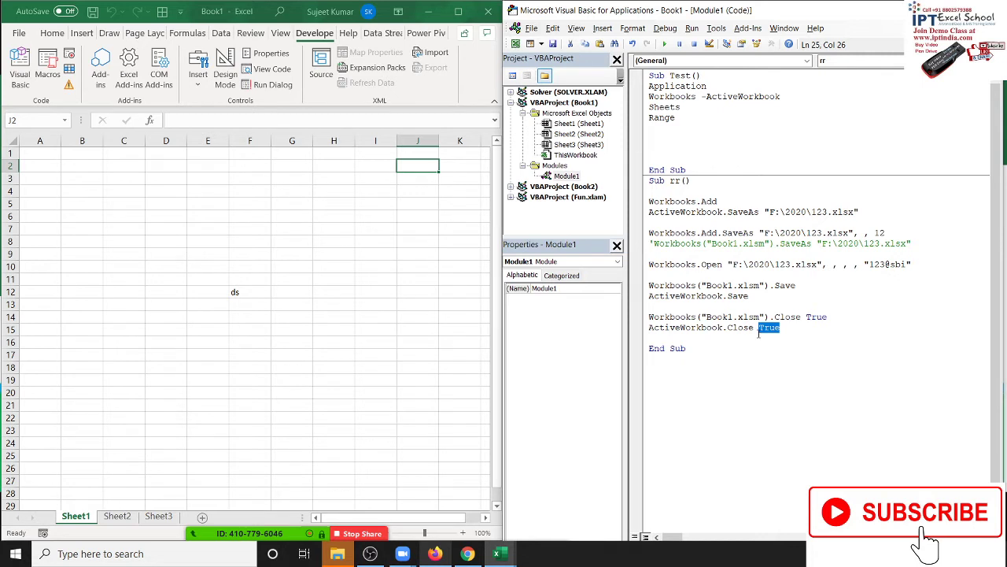
left_click(754, 328)
left_click(415, 269)
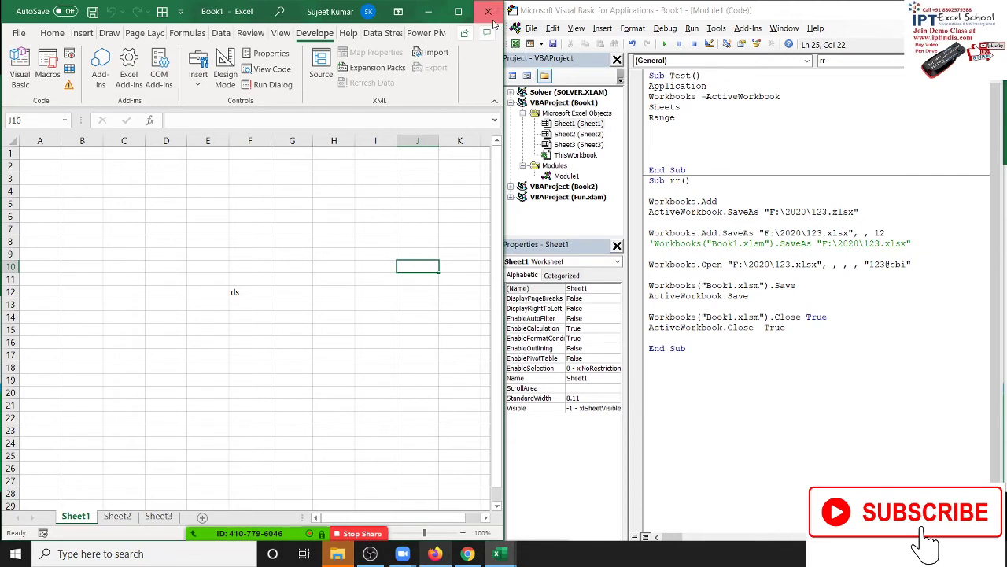
left_click(488, 11)
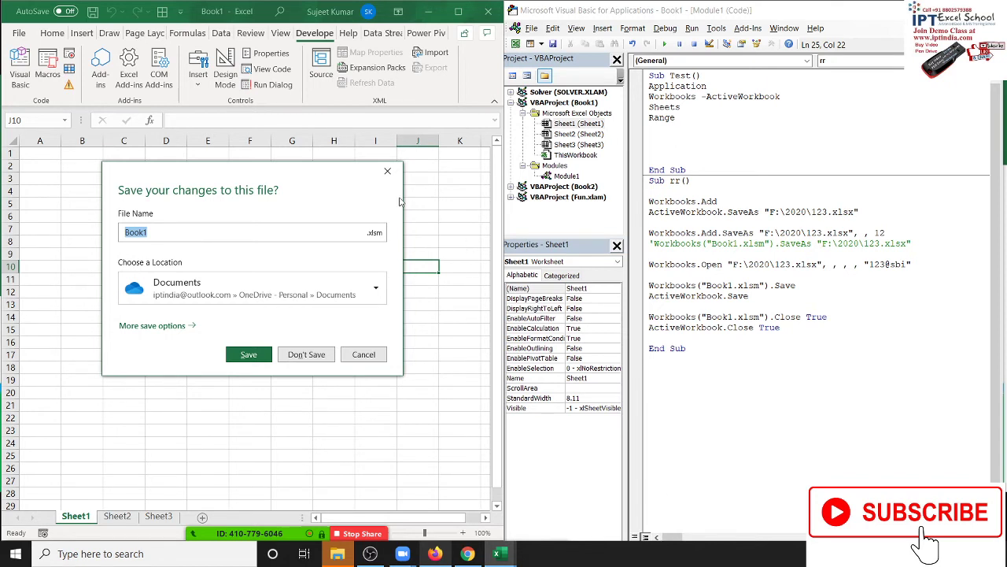
left_click(388, 175)
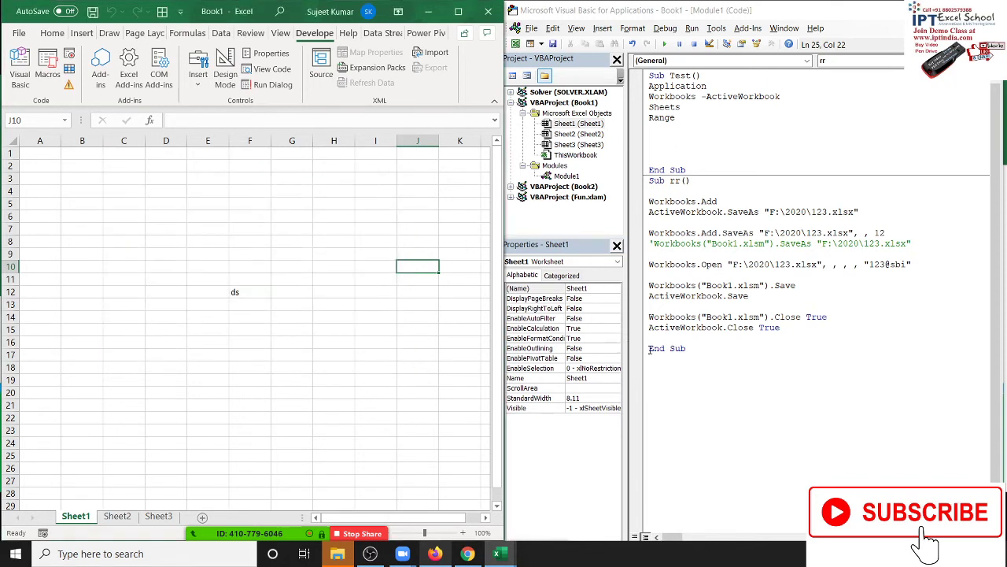
left_click(654, 341)
- On new lines above End Sub, enter ActiveWorkbook.Protect with a password argument
key("Return")
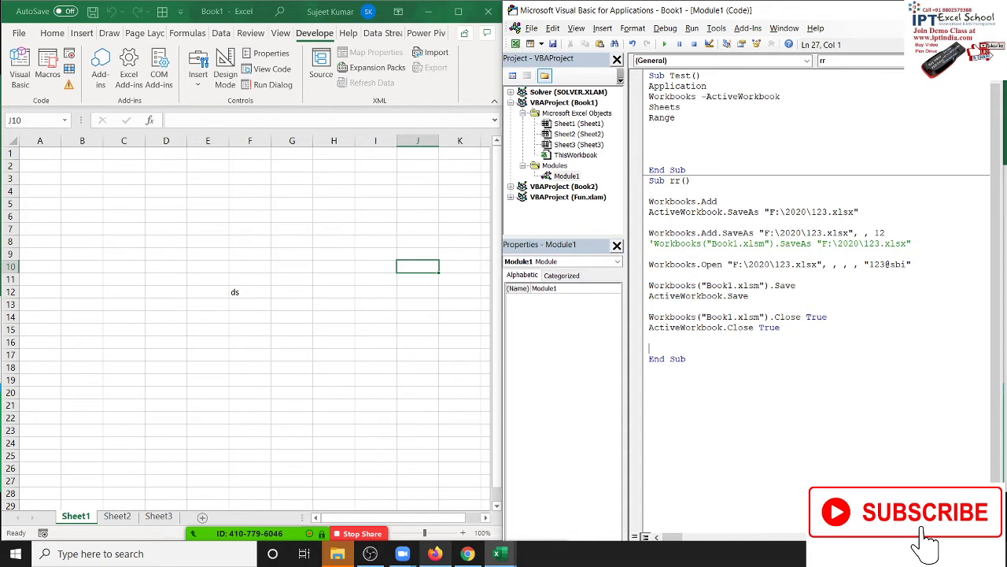
key("Return")
type("act")
type("ivework")
type("book.")
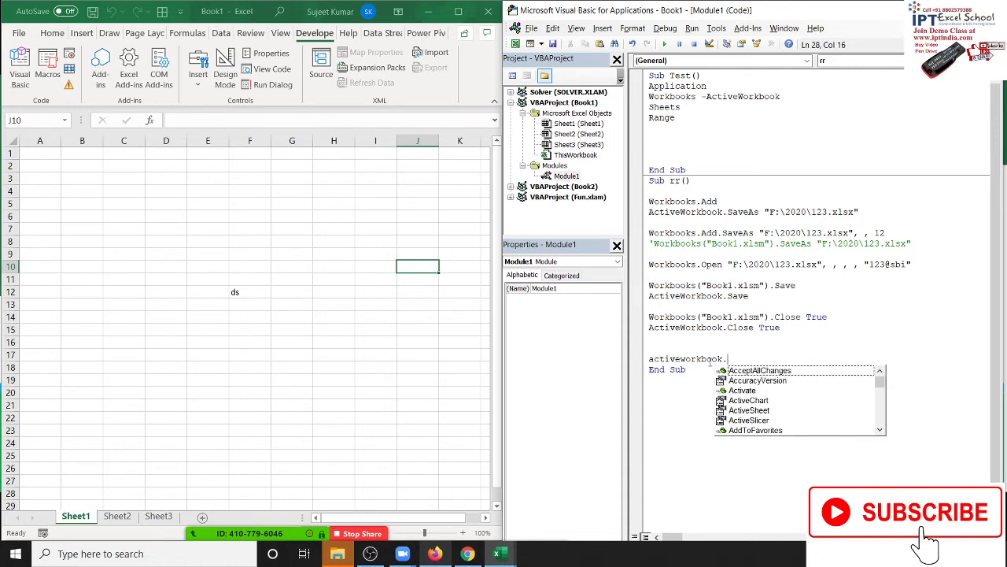
type("pro")
key("Tab")
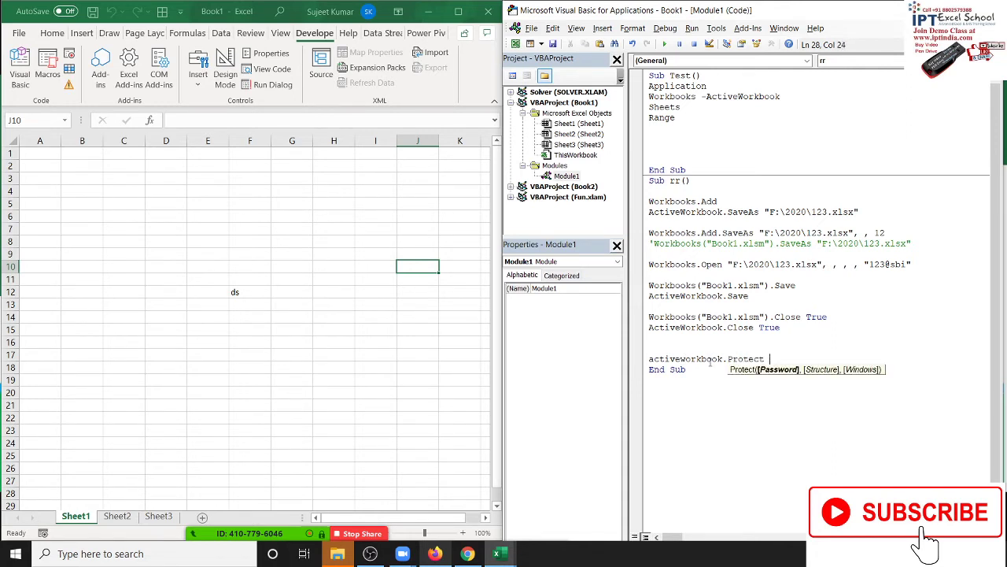
key("Return")
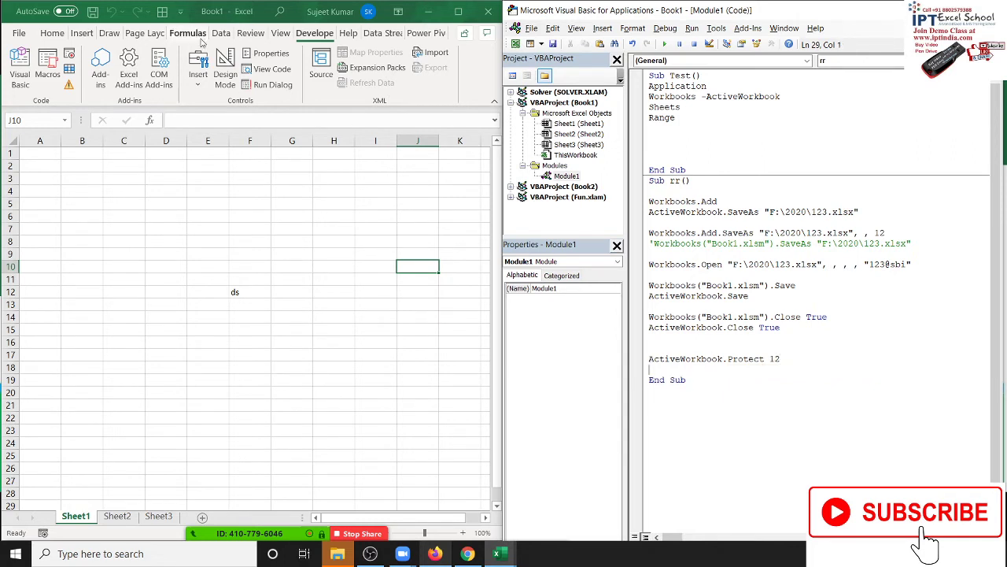
- Open the Protect Structure and Windows dialog from Protect Workbook on Excel's Review tab
left_click(248, 39)
left_click(251, 34)
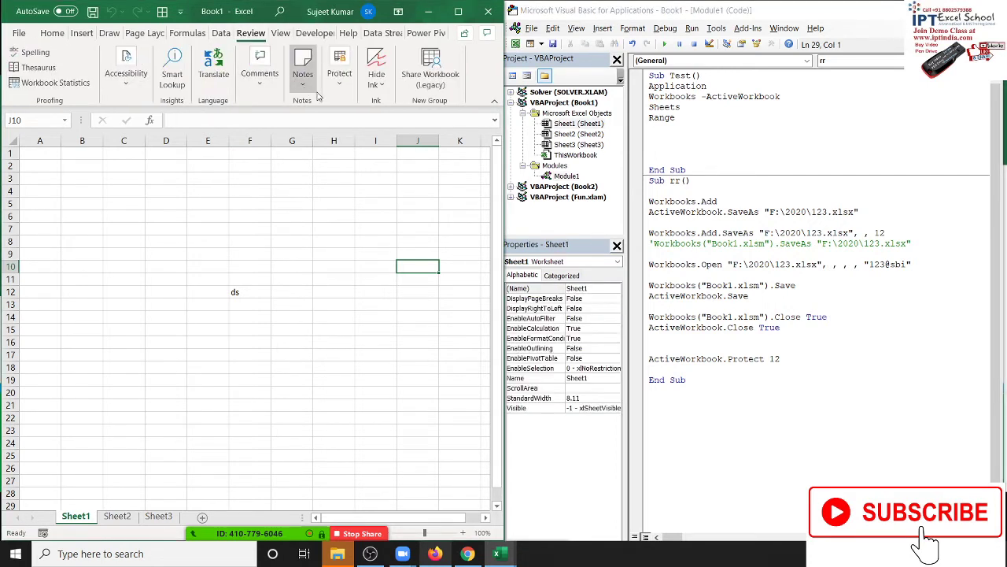
left_click(341, 88)
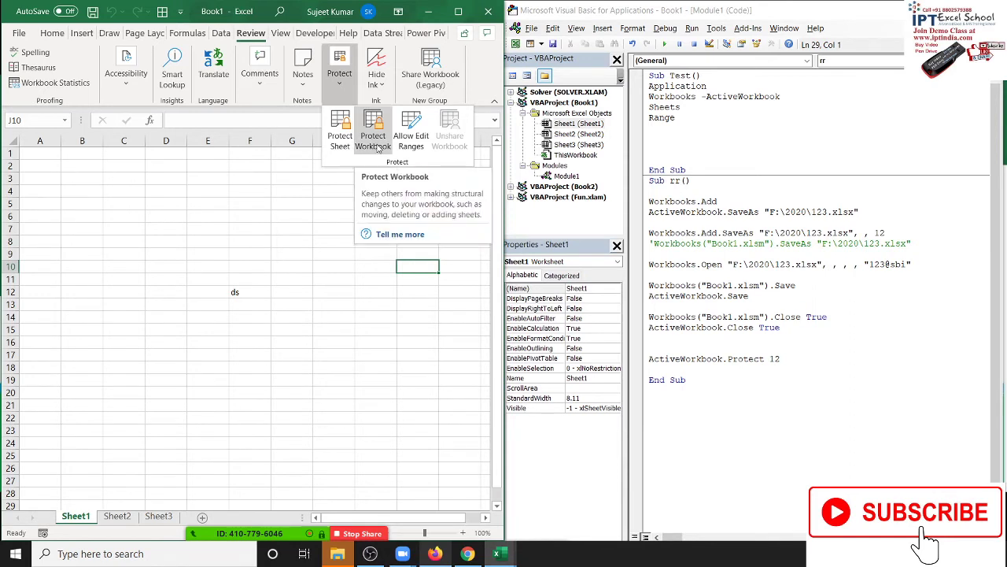
left_click(375, 142)
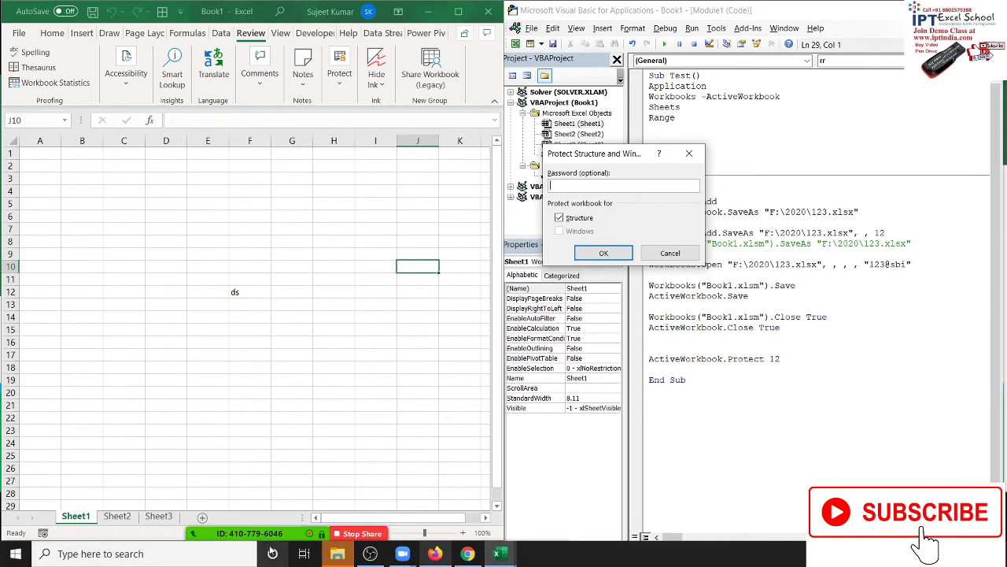
- Check Zoom's participant list, then cancel the dialog and return to the Protect line in the code
left_click(236, 529)
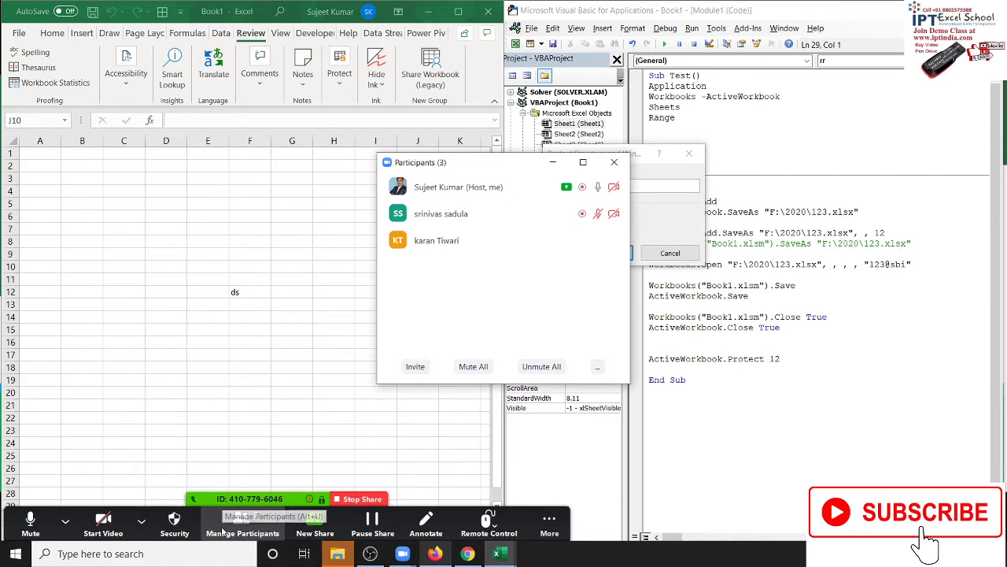
left_click(606, 165)
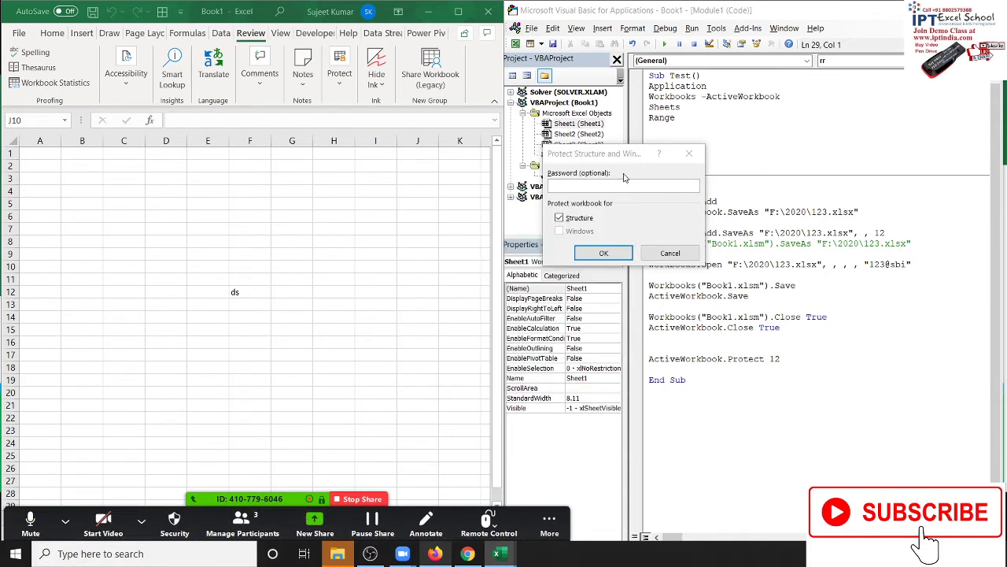
left_click(690, 154)
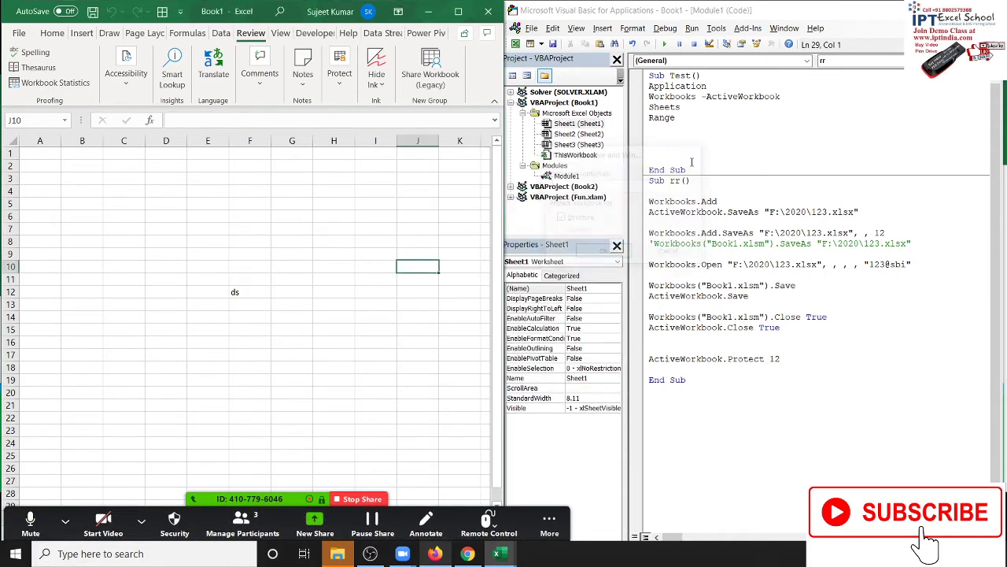
left_click(687, 359)
key("Return")
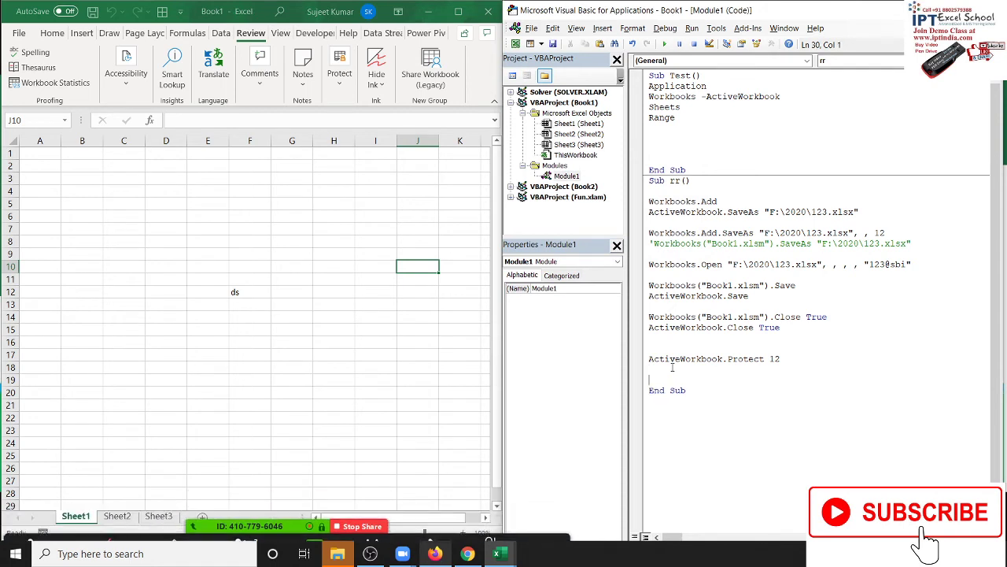
key("Down")
type("Workbooks(\"Book1.xlsm\").")
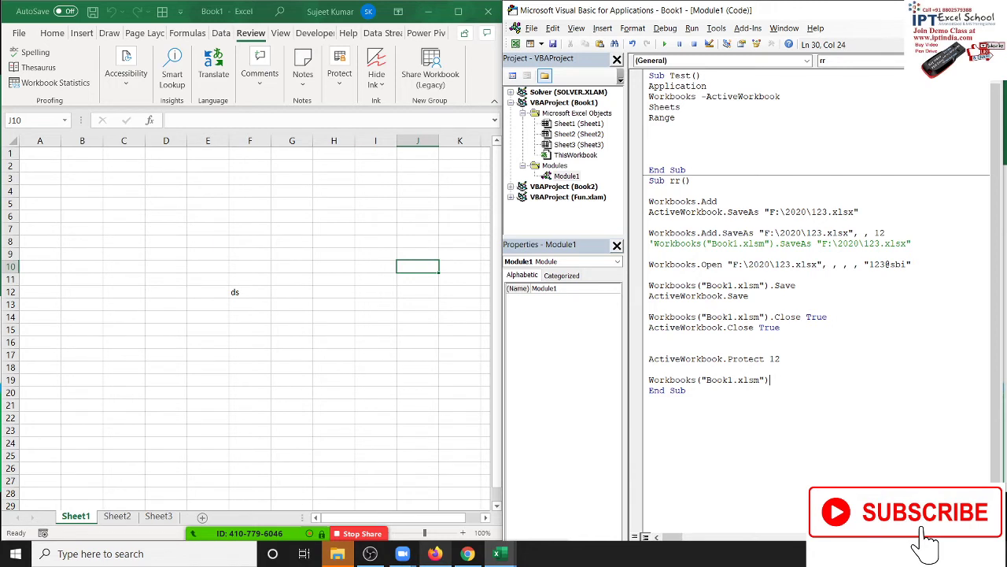
type(".pa")
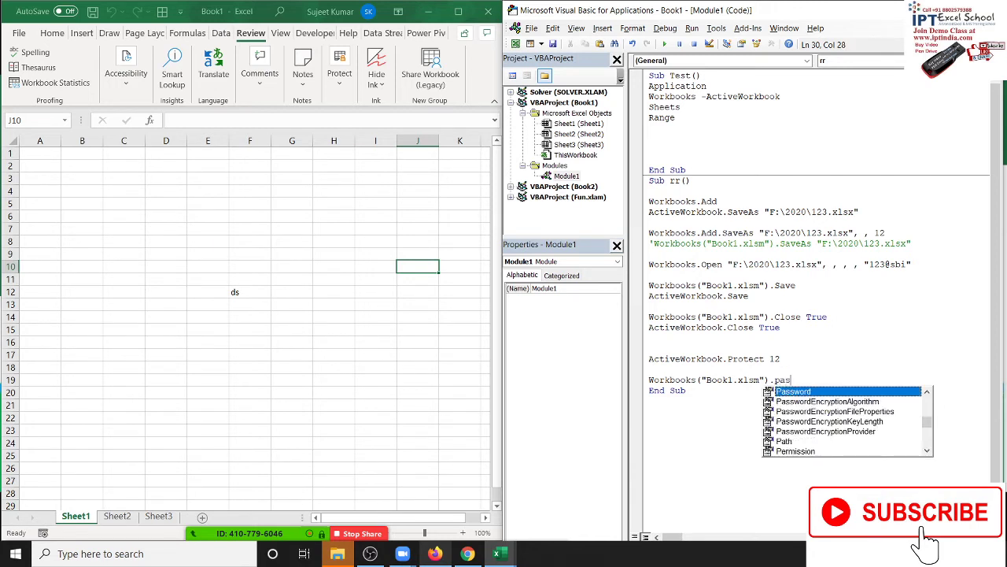
type("s")
key("Tab")
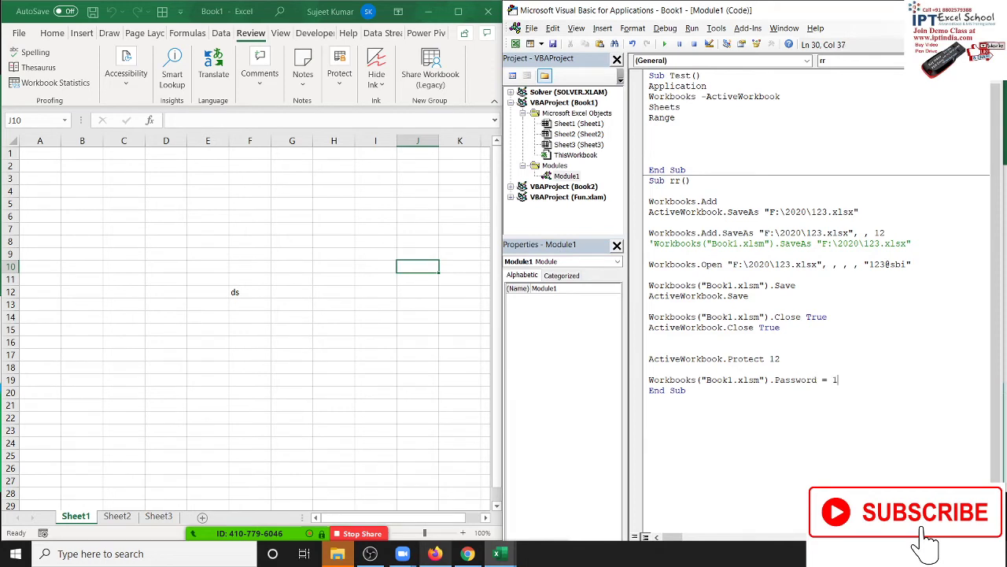
key("Return")
key("Return")
double_click(765, 360)
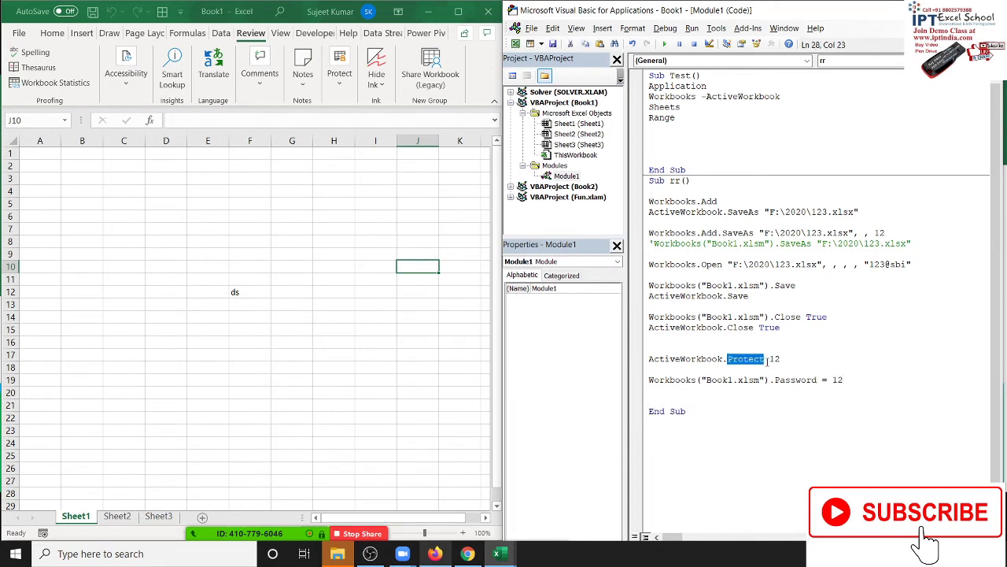
left_click(768, 359)
double_click(771, 360)
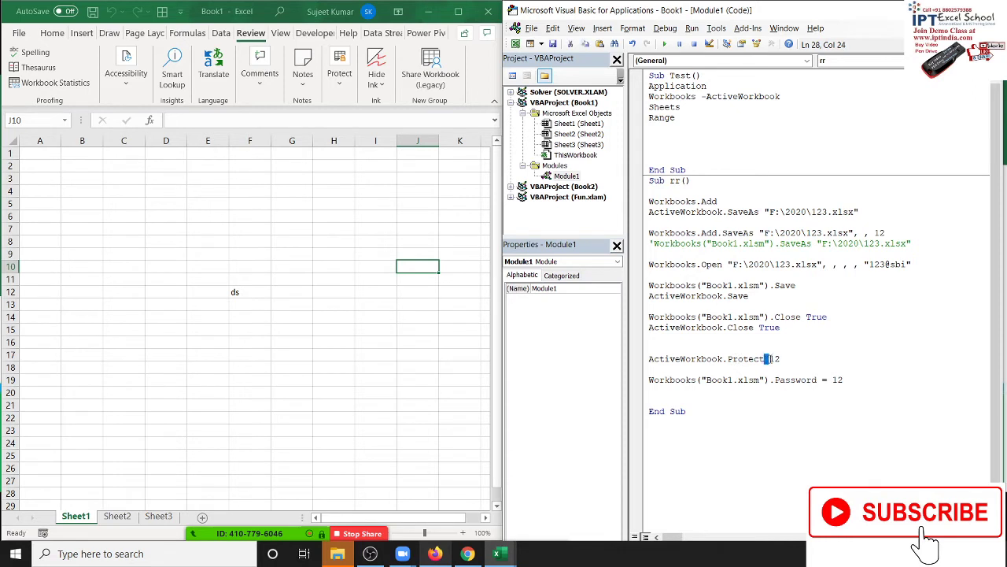
left_click(792, 361)
left_click_drag(793, 361, 647, 198)
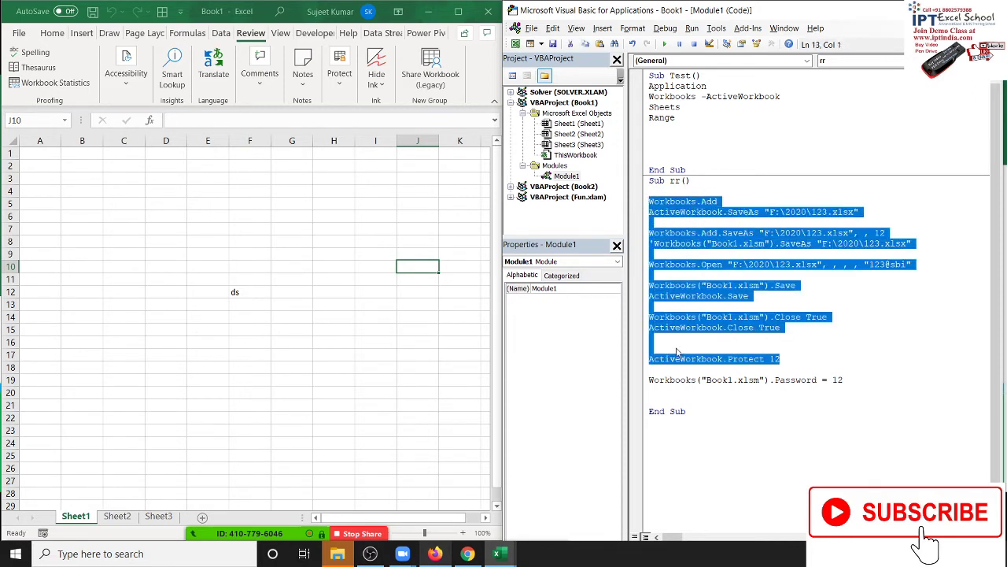
left_click(641, 380)
left_click(642, 381)
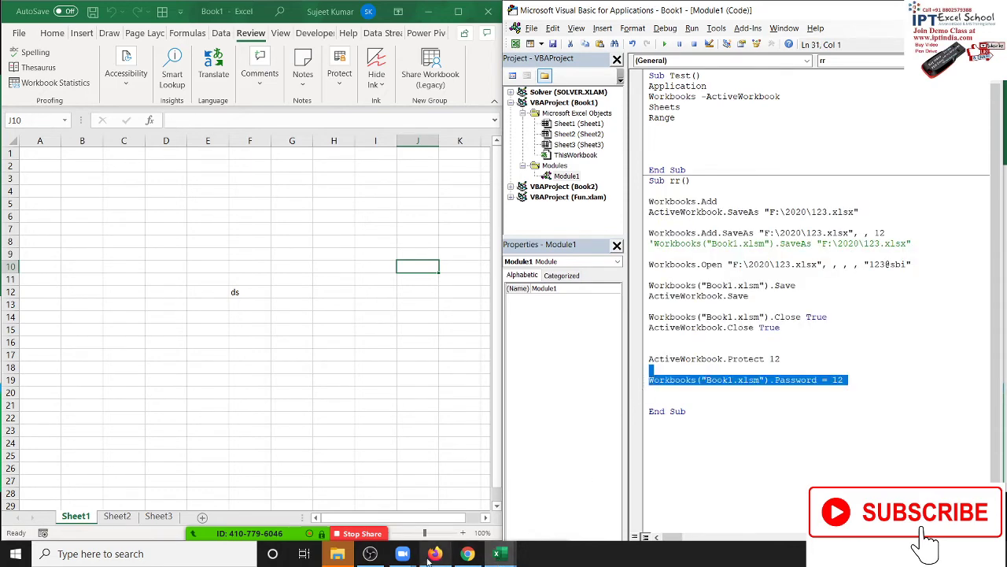
mouse_move(272, 533)
left_click(242, 526)
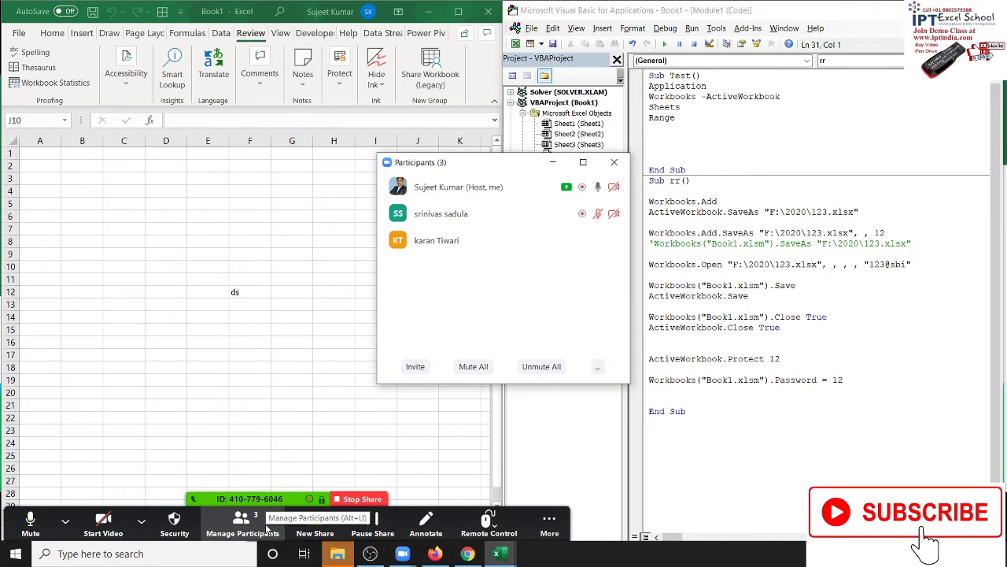
left_click(607, 243)
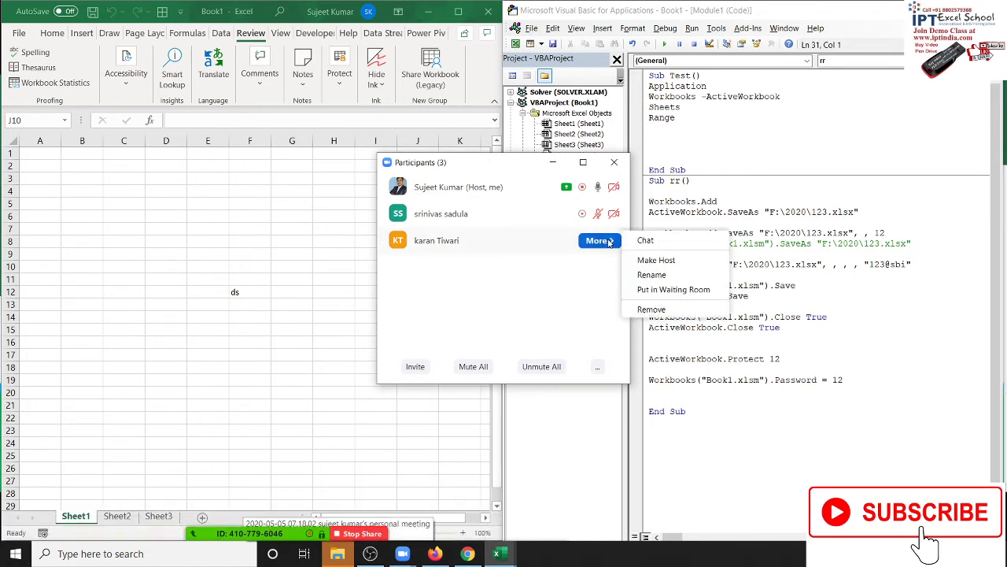
left_click(504, 272)
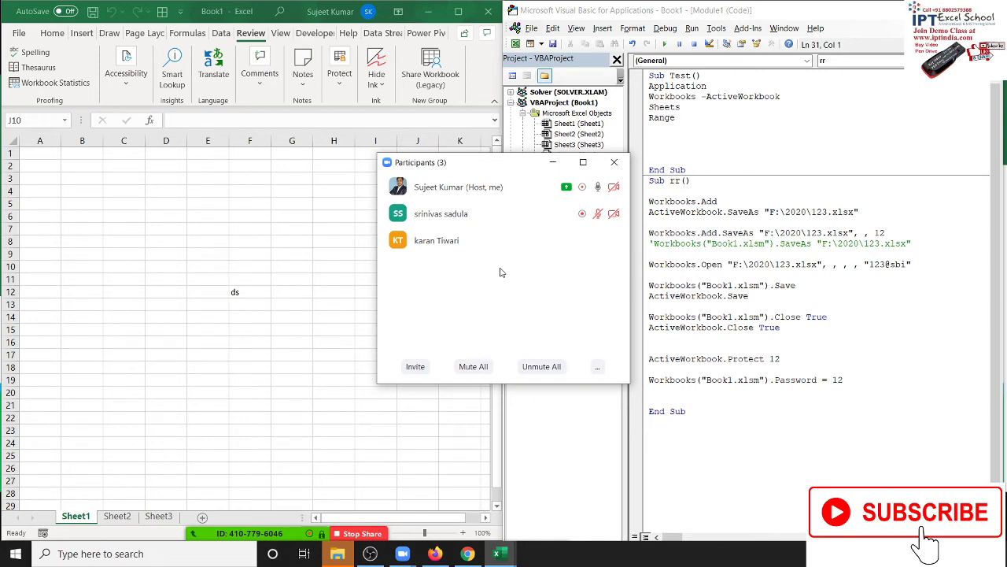
left_click(614, 162)
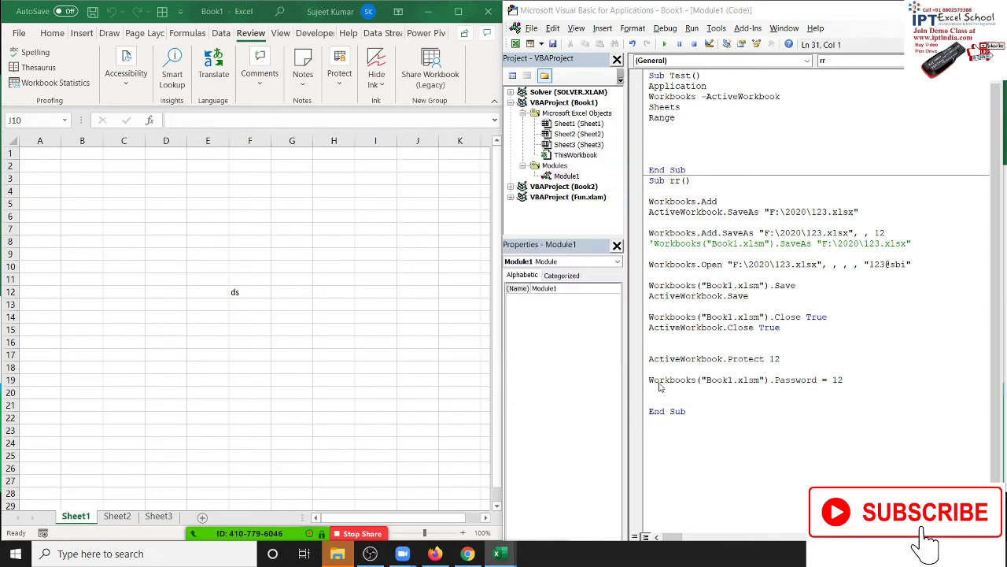
double_click(722, 265)
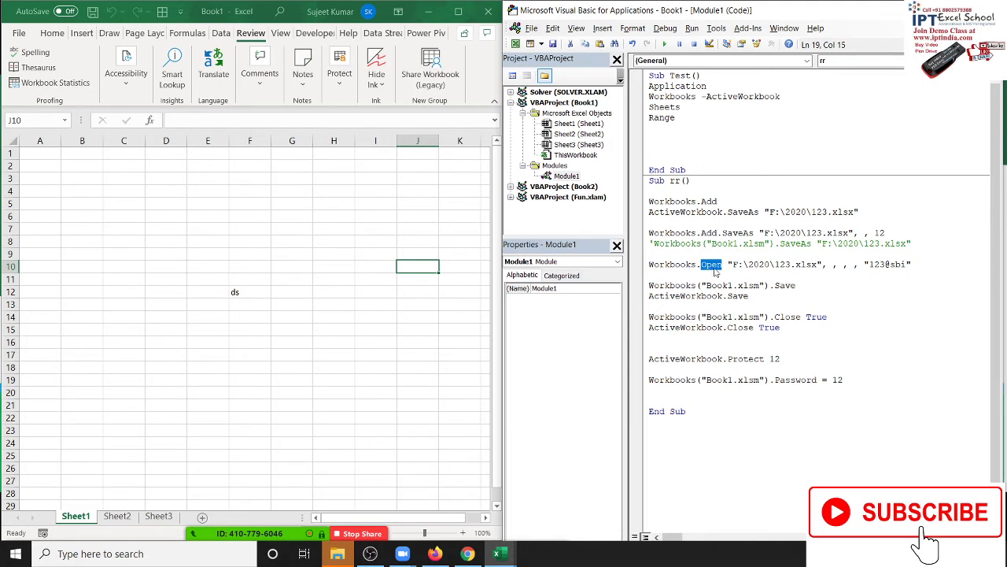
left_click(775, 285)
left_click(780, 326)
double_click(787, 380)
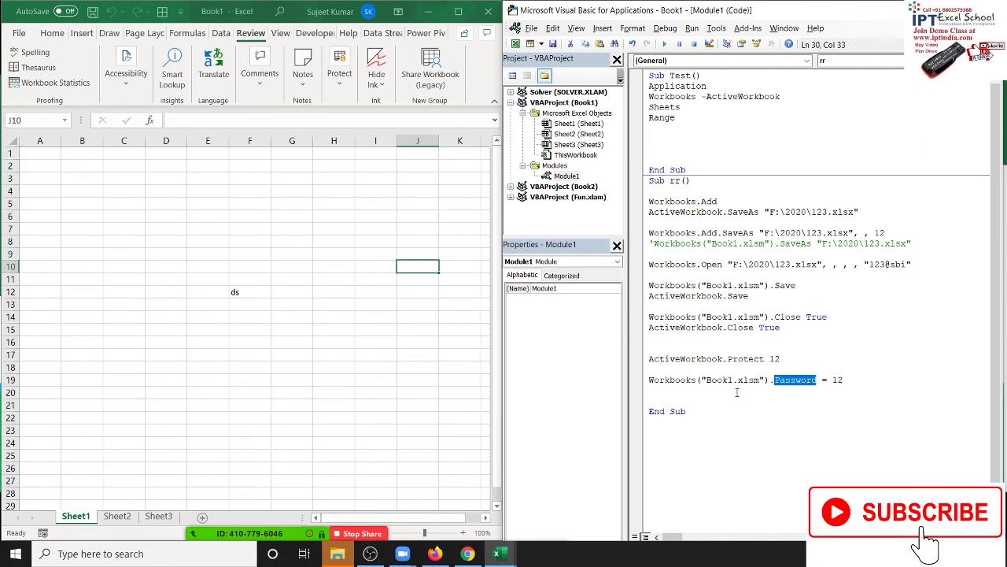
left_click(763, 359)
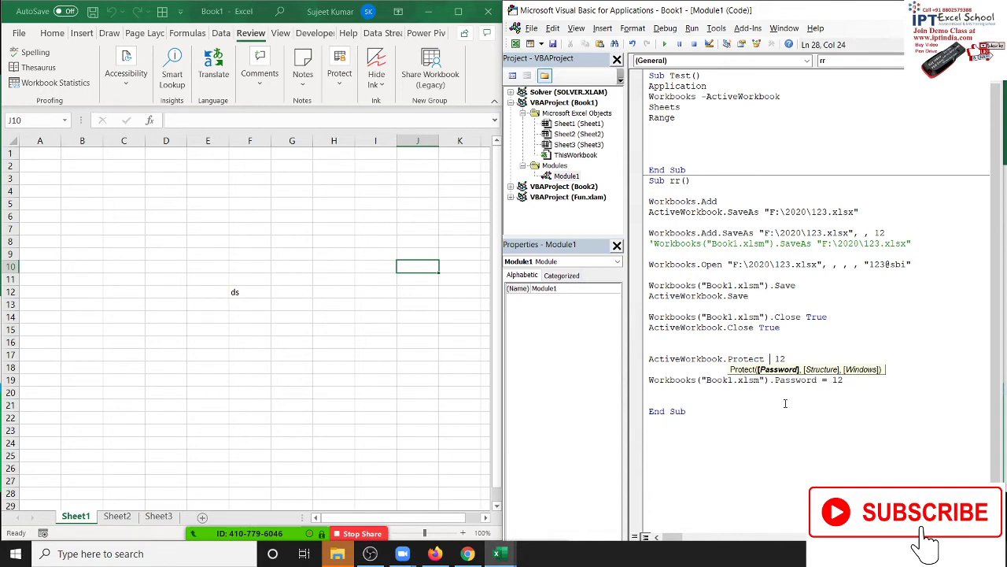
key("Escape")
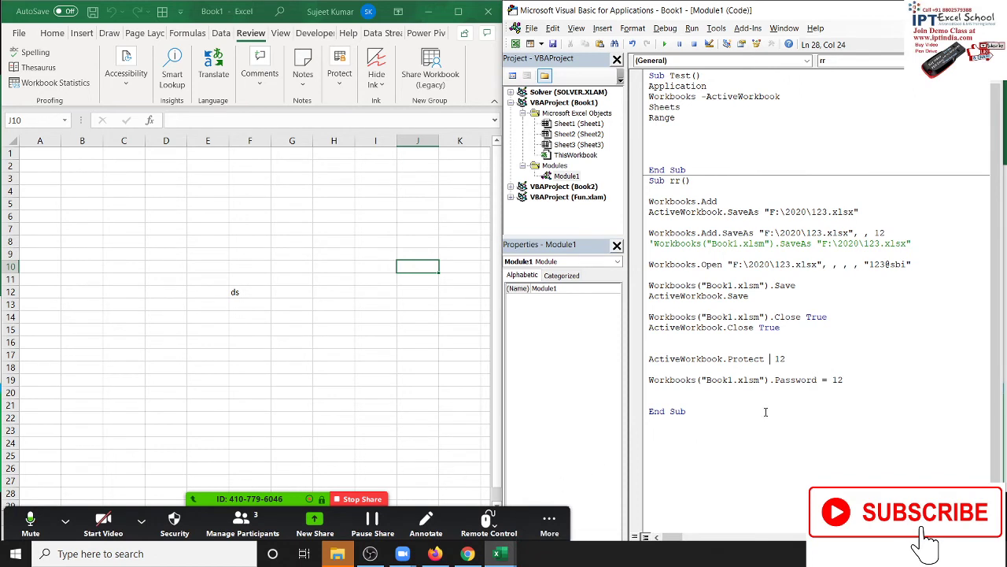
left_click(814, 382)
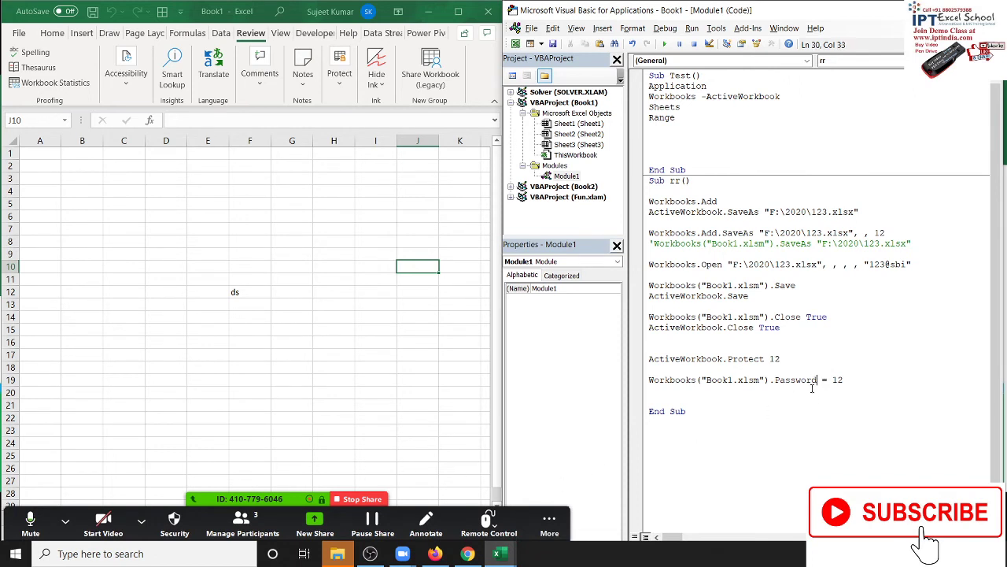
left_click(758, 399)
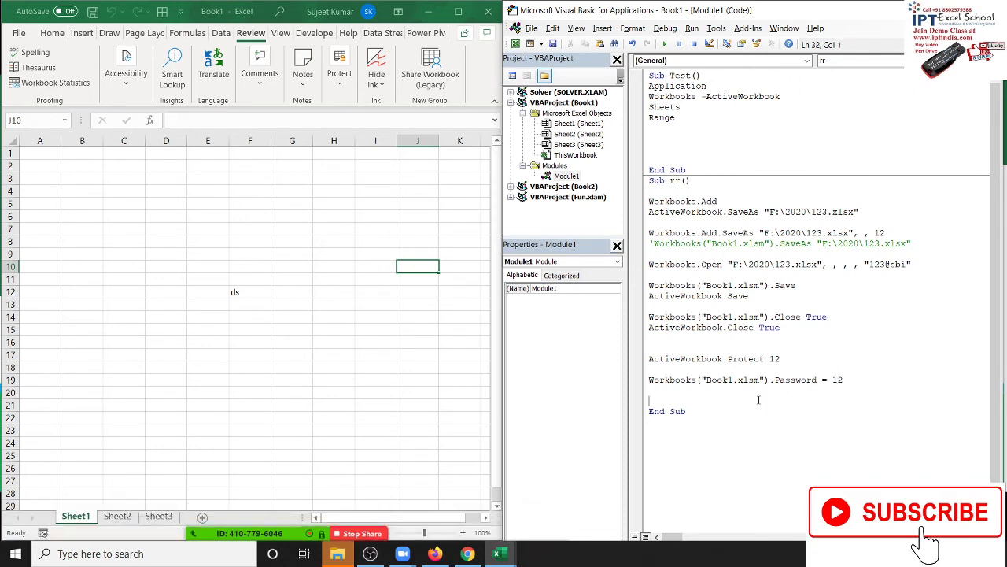
- Type .pr after ActiveWorkbook on the Protect line and browse the IntelliSense member suggestions
left_click(724, 364)
type(".pr")
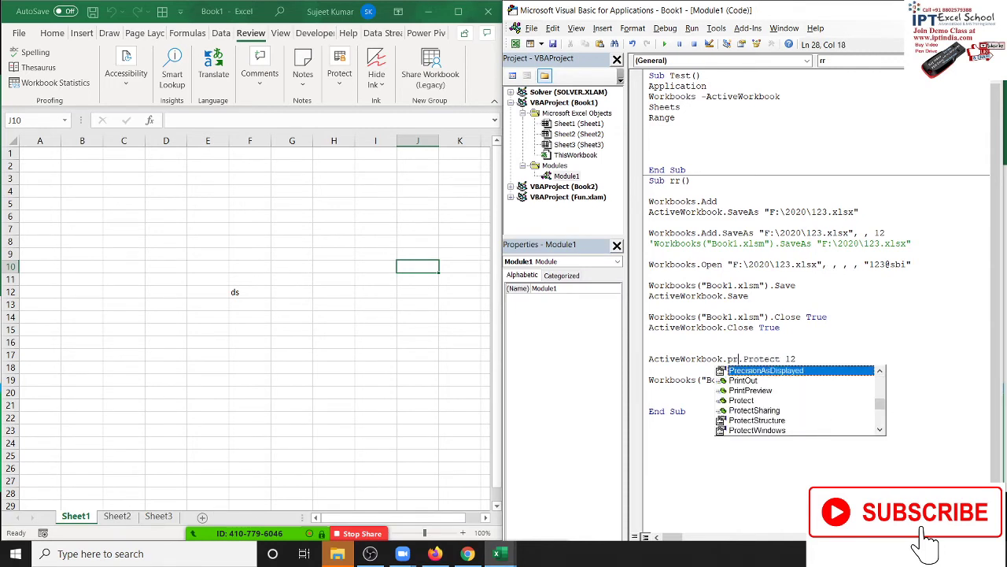
key("Down")
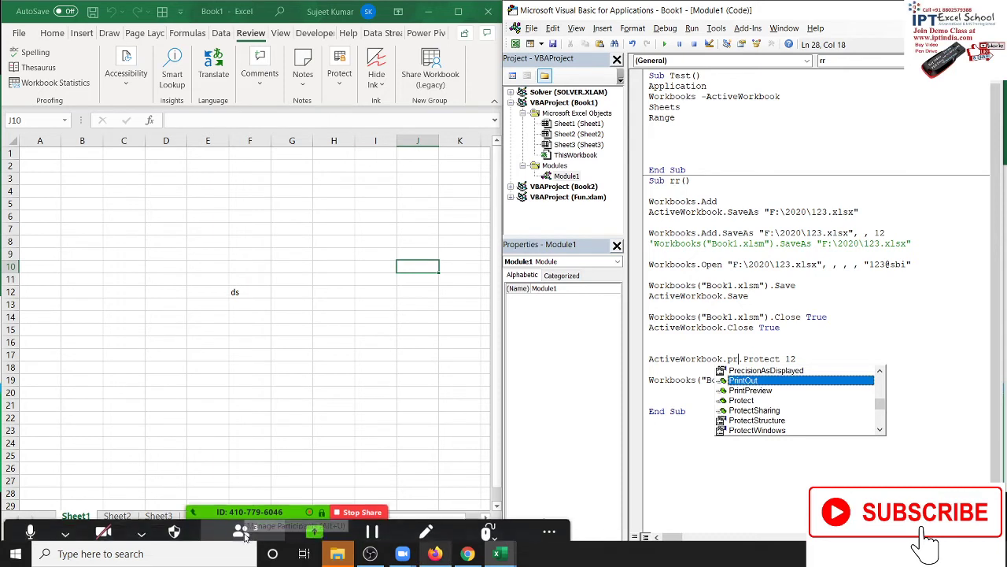
- Open Zoom's participant list and the third participant's actions menu, then close that menu
left_click(244, 527)
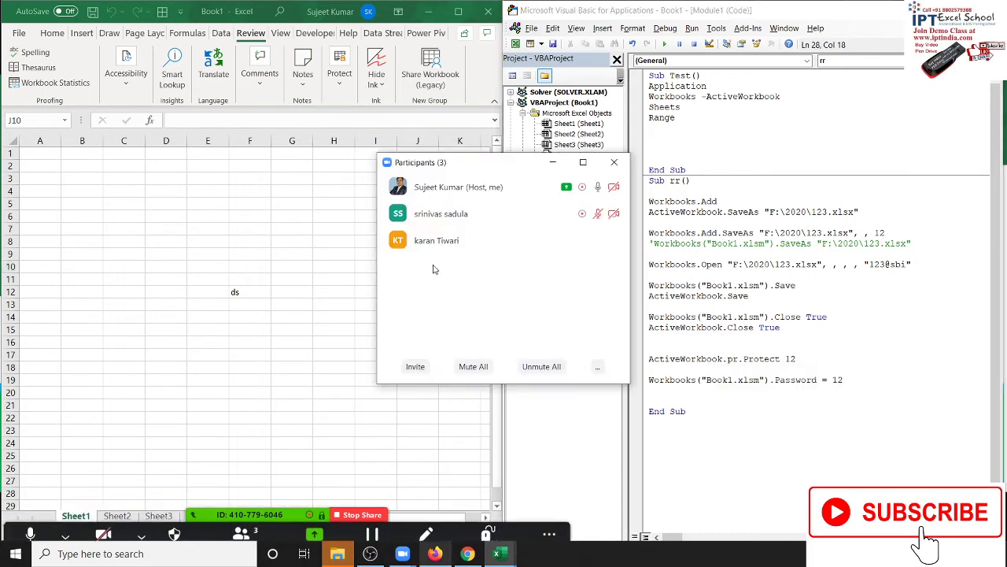
left_click(590, 240)
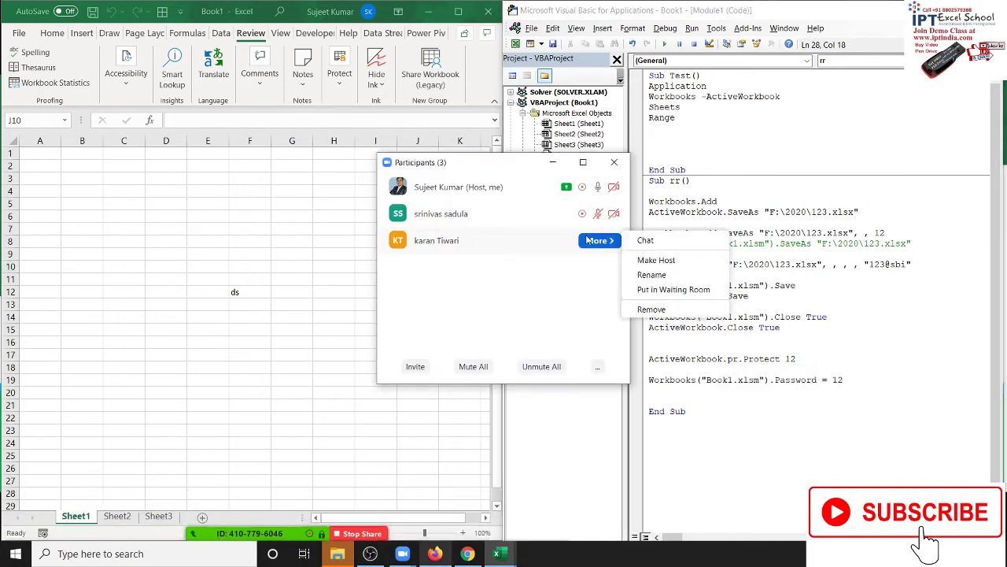
left_click(541, 275)
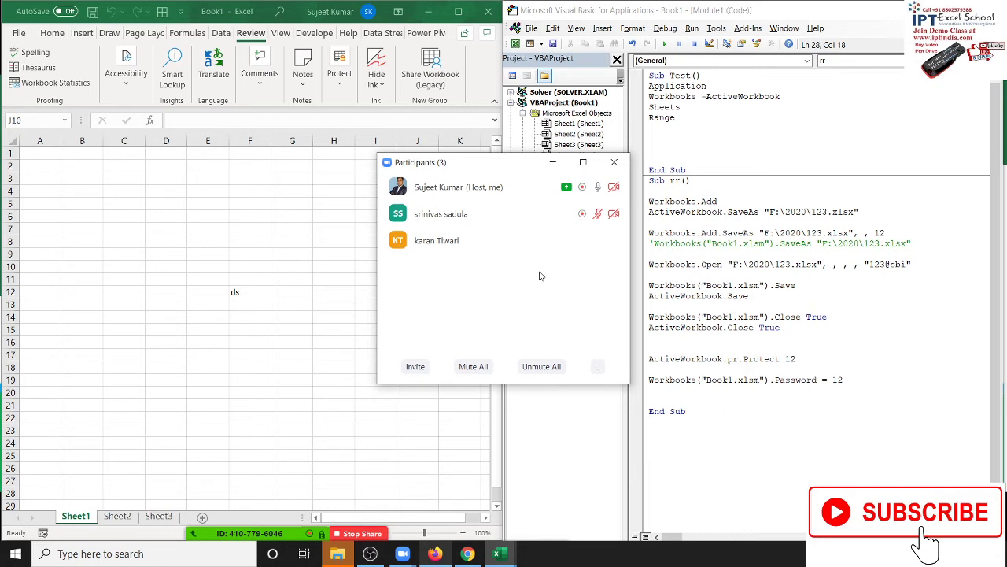
- Close the participants list and remove the stray .pr on the Protect line
mouse_move(613, 246)
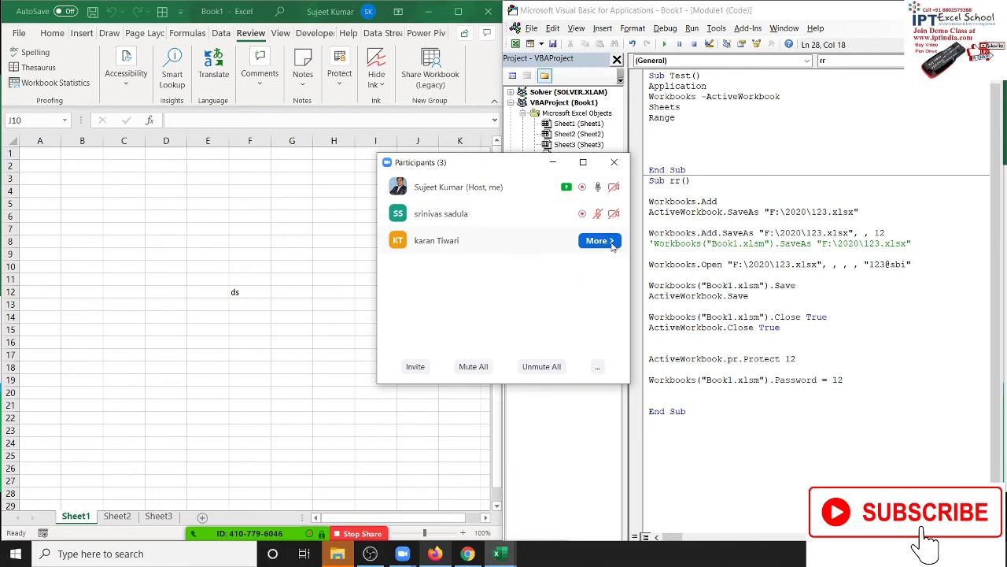
left_click(614, 162)
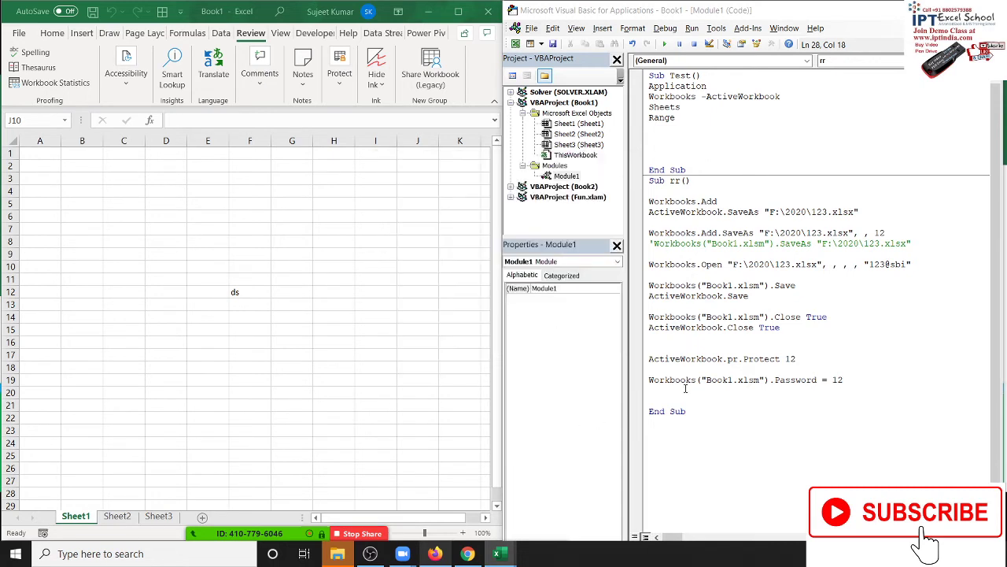
left_click(684, 391)
left_click(771, 379)
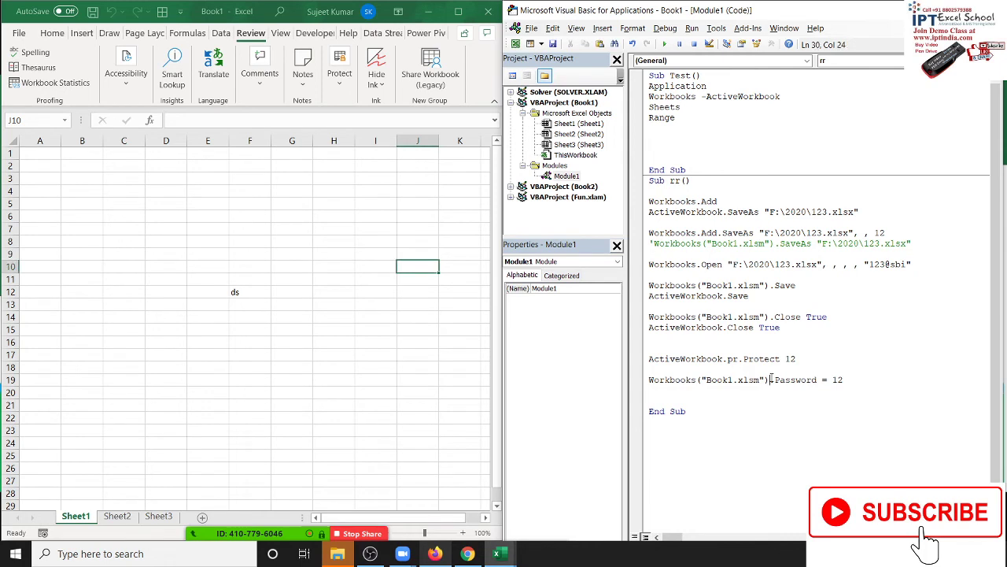
left_click(743, 358)
key("BackSpace")
key("BackSpace")
key("BackSpace")
key("BackSpace")
type(".")
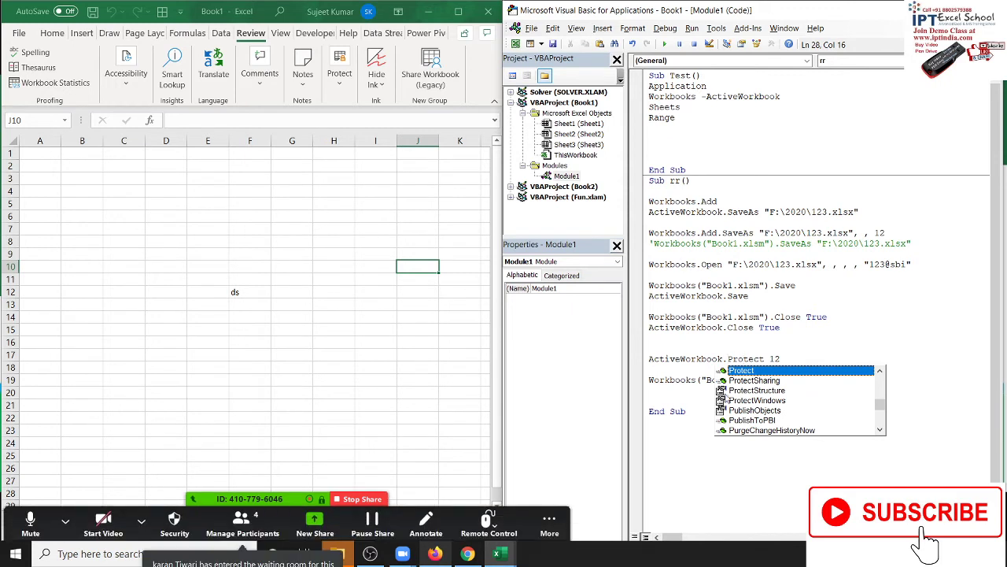
- Admit the waiting participant, then try and remove .p after Workbooks("Book1.xlsm")
left_click(242, 524)
left_click(531, 216)
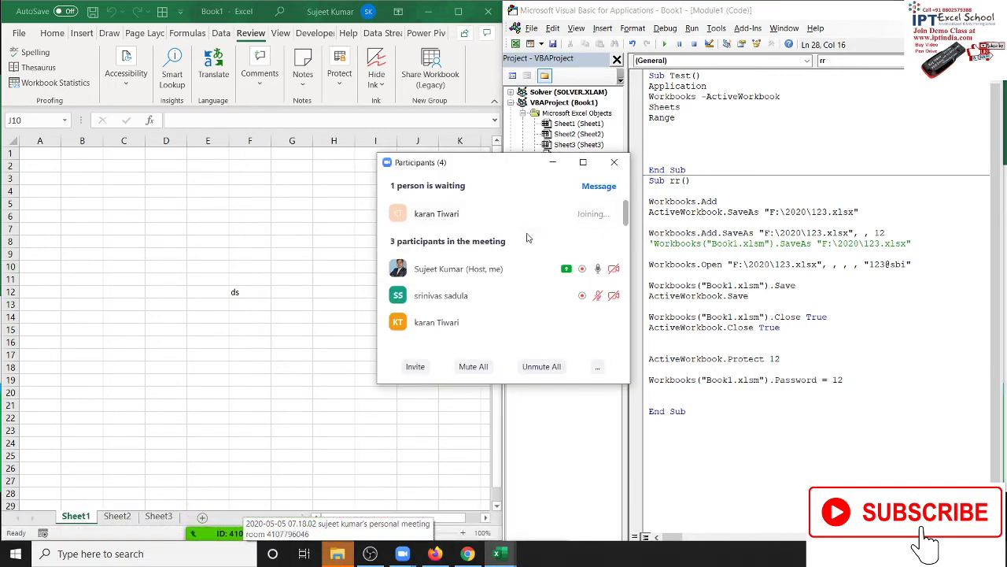
left_click(726, 359)
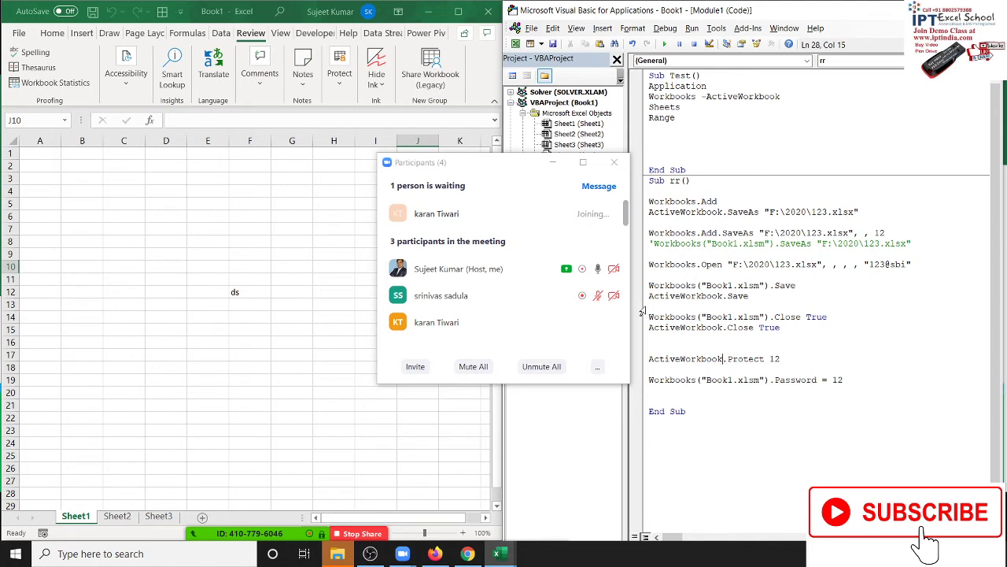
left_click(771, 380)
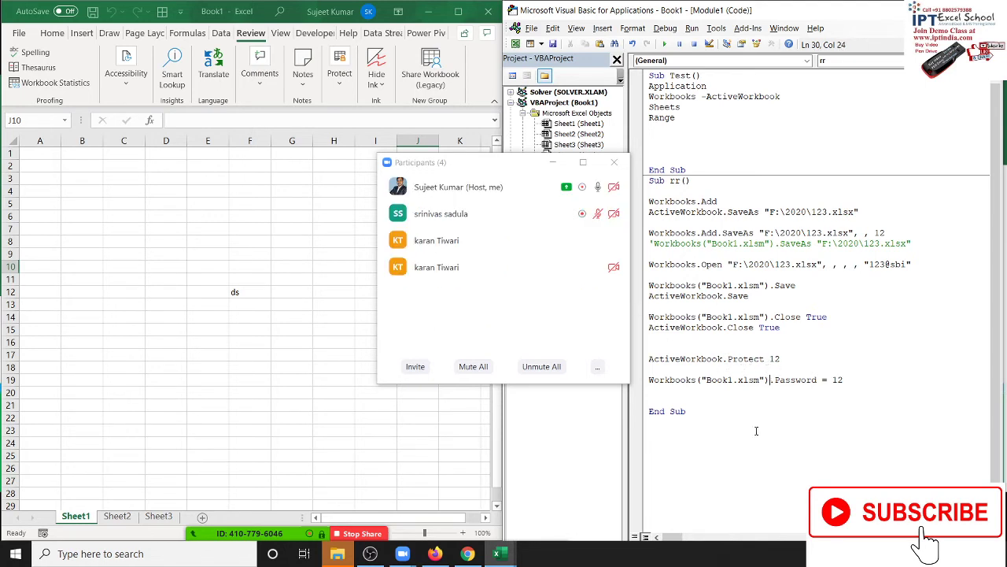
type(".p")
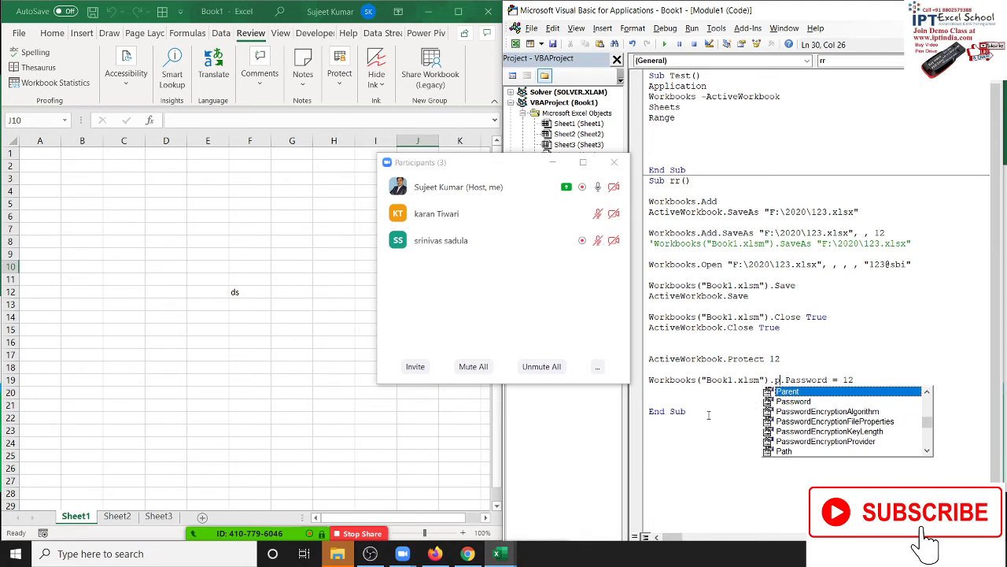
key("BackSpace")
key("BackSpace")
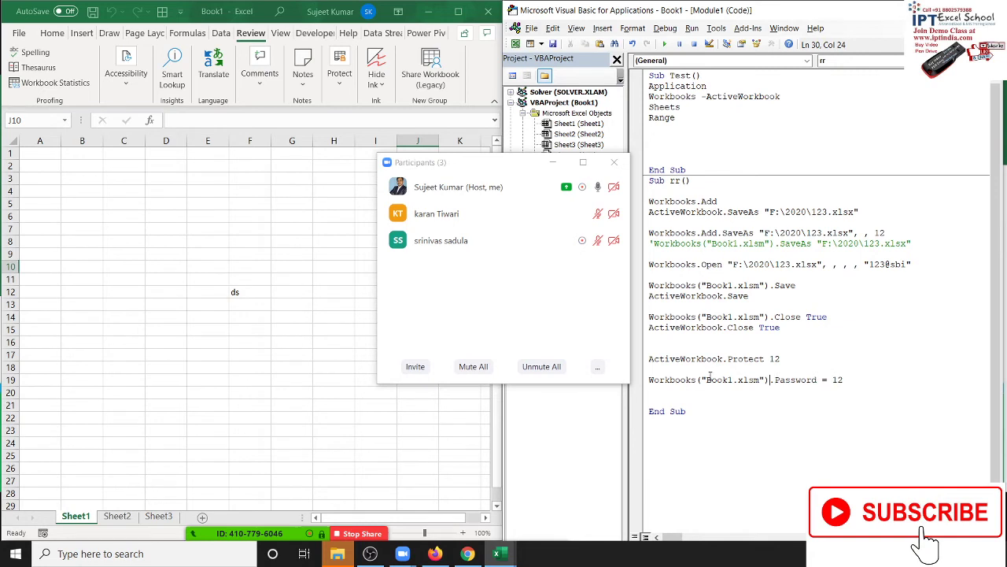
- Move the Participants window off the code area and close it
left_click(710, 378)
left_click(560, 213)
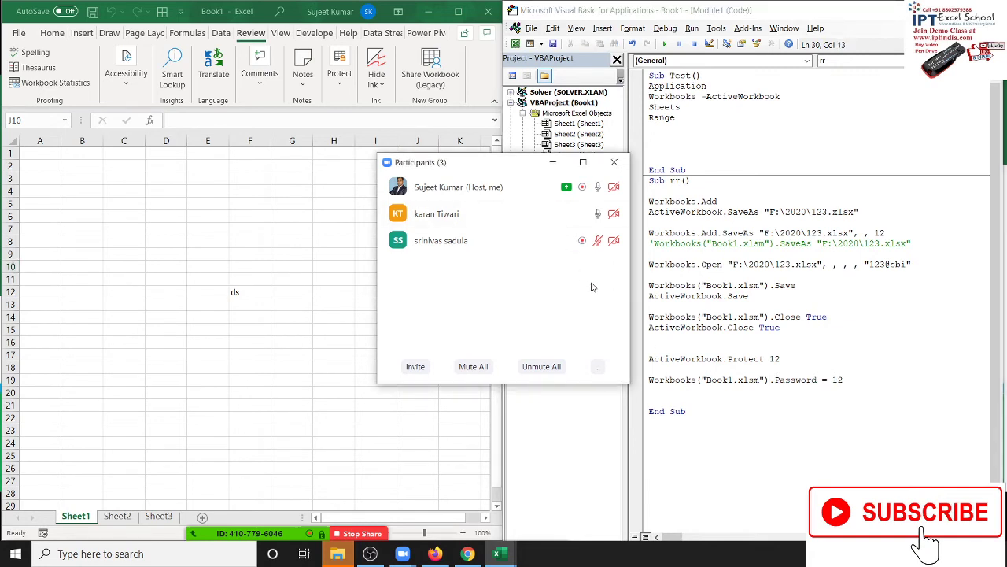
left_click_drag(517, 167, 329, 129)
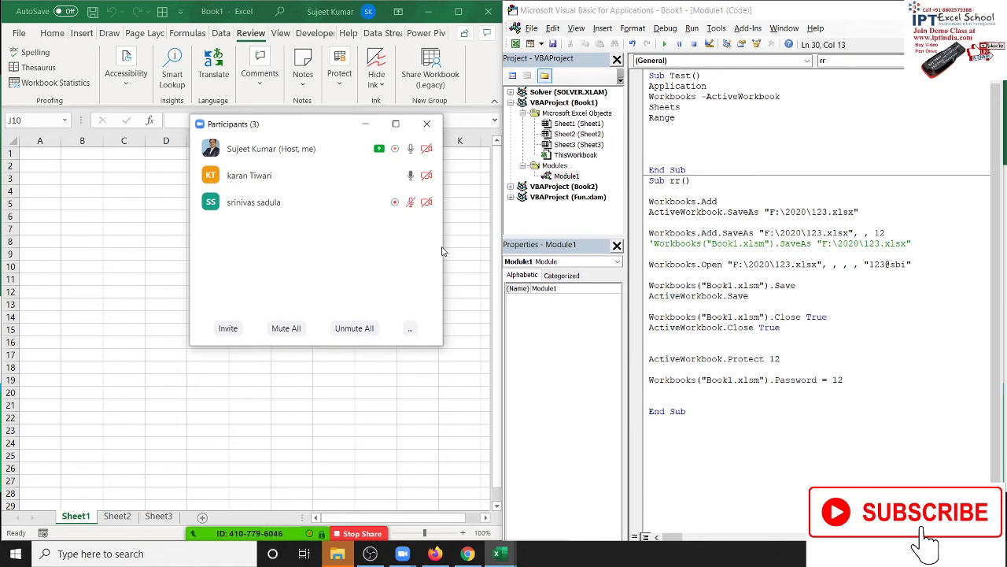
left_click(427, 123)
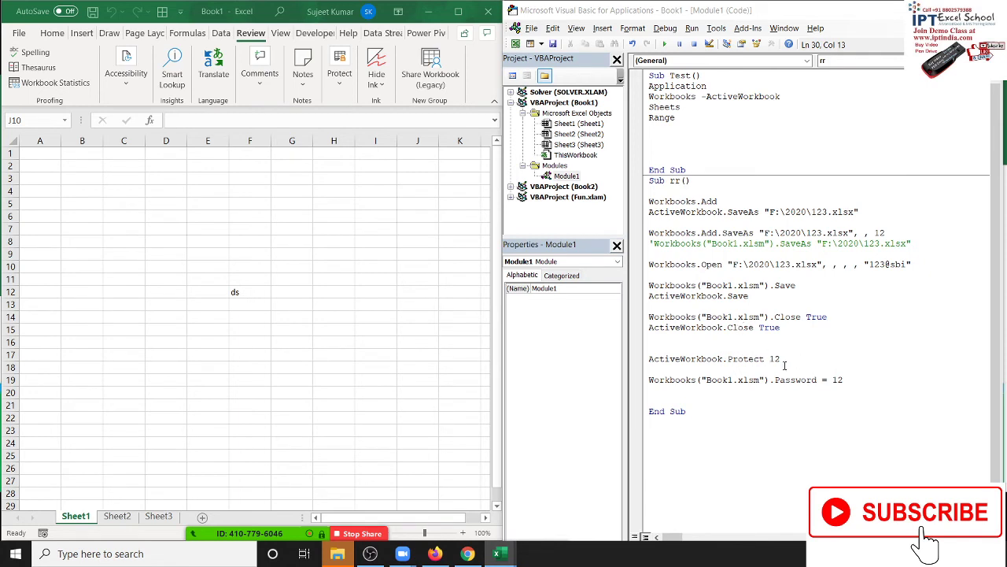
left_click_drag(764, 359, 771, 359)
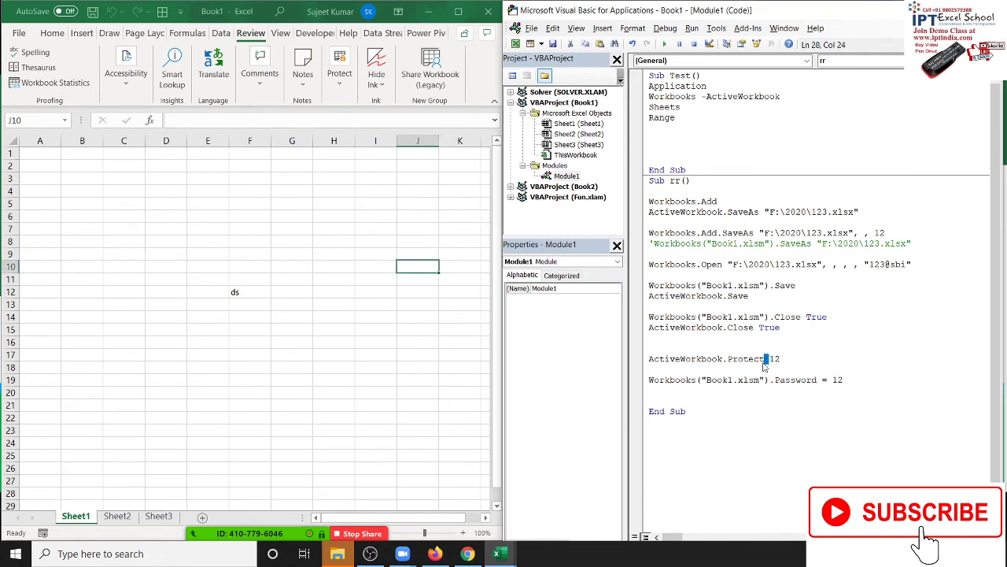
double_click(751, 359)
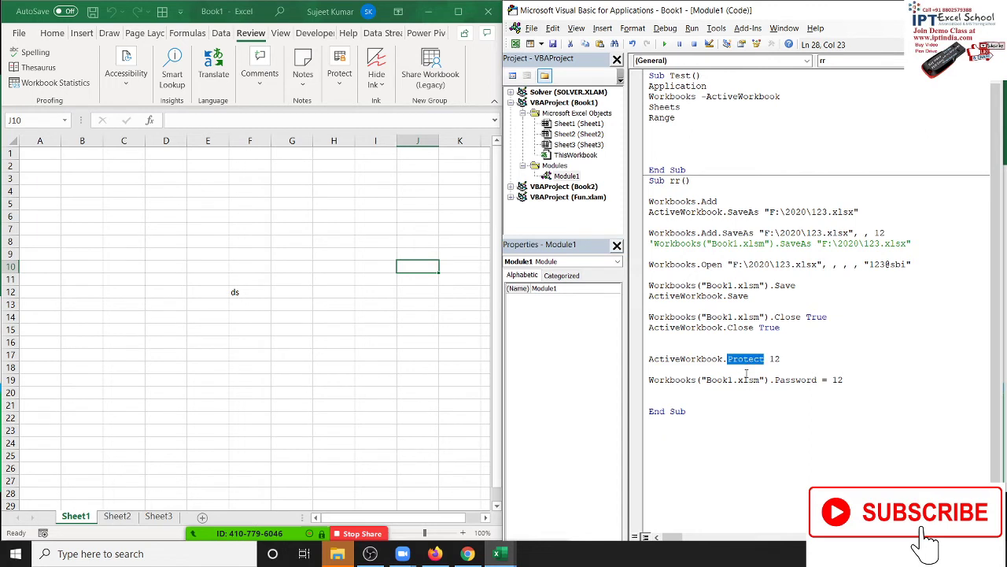
double_click(789, 380)
double_click(751, 359)
left_click(790, 370)
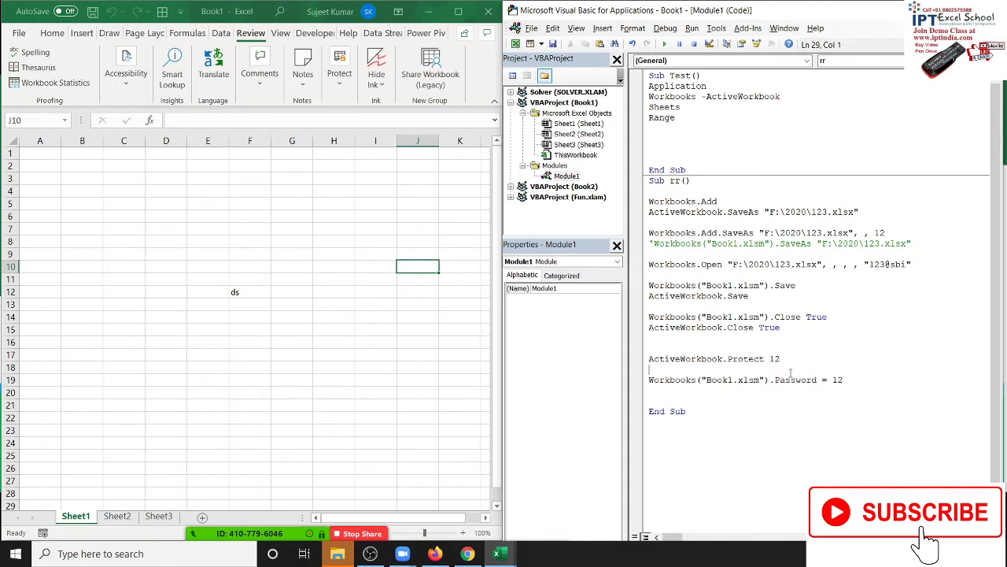
double_click(752, 360)
double_click(799, 380)
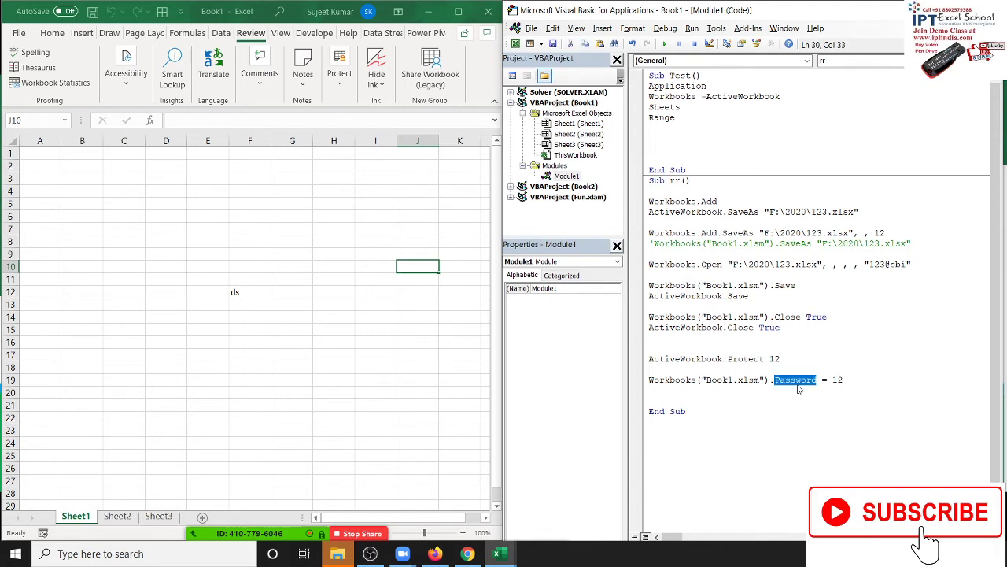
left_click(765, 358)
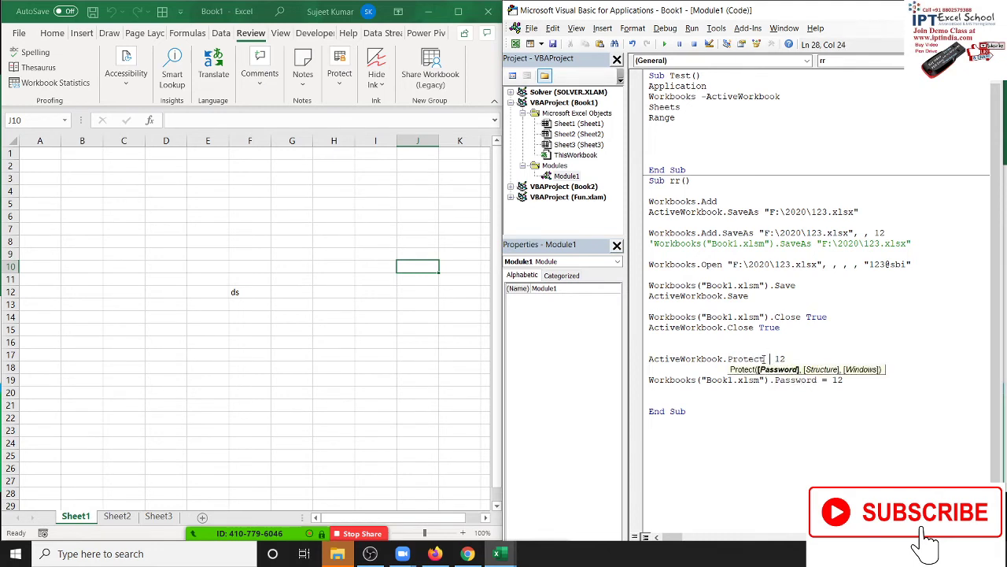
left_click(819, 387)
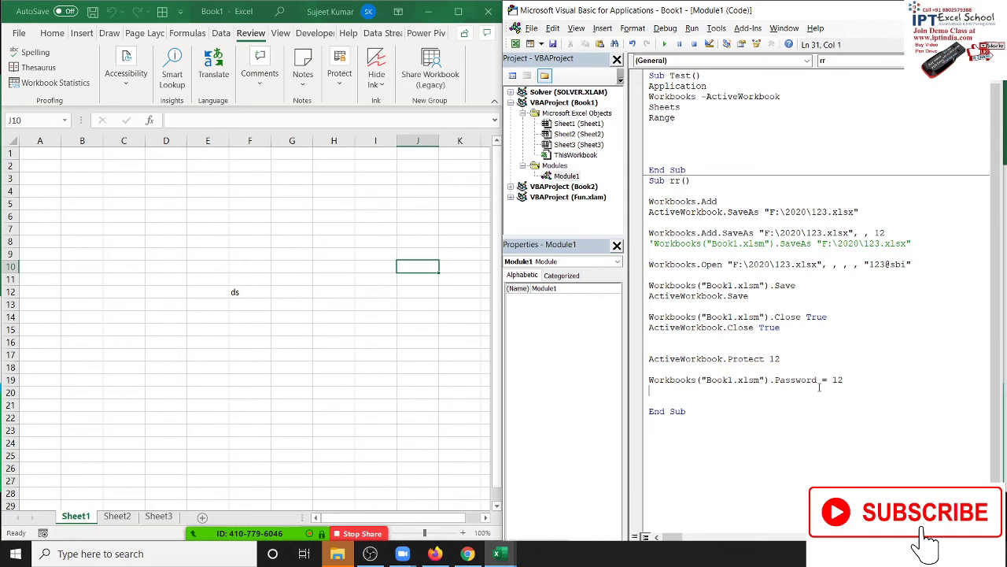
left_click_drag(817, 380, 828, 379)
left_click(782, 408)
left_click(765, 359)
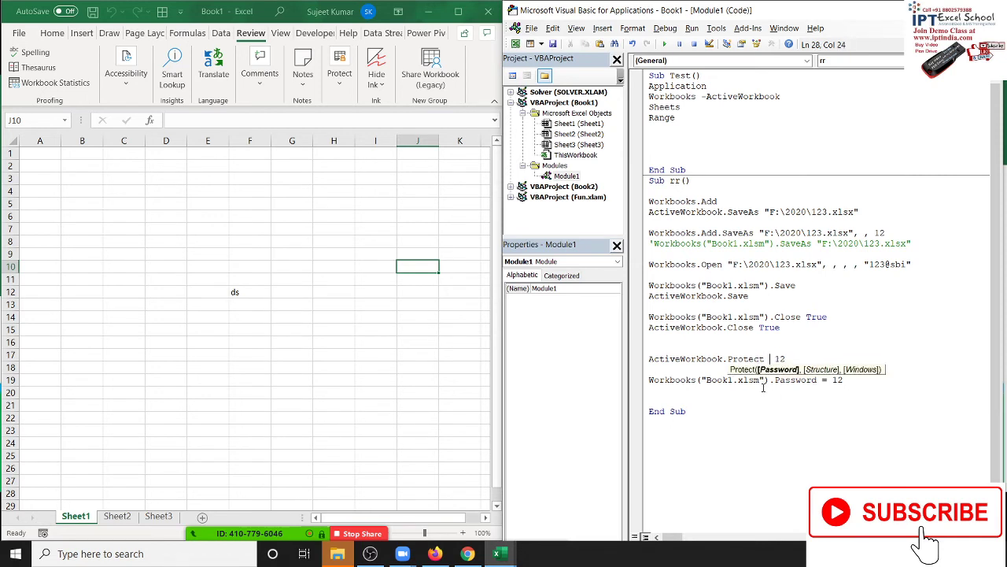
left_click(792, 404)
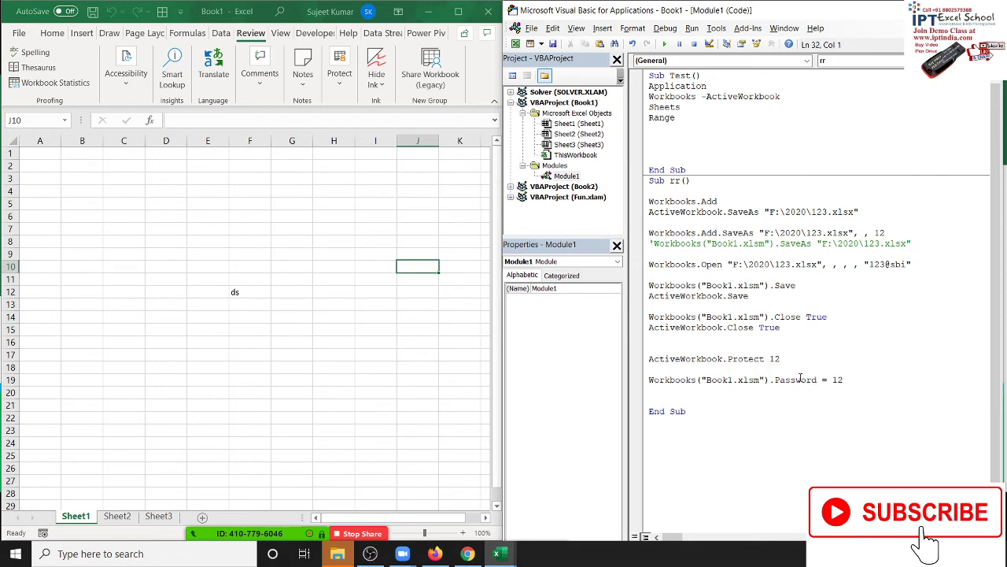
left_click(816, 381)
key("BackSpace")
left_click(725, 359)
type(".p")
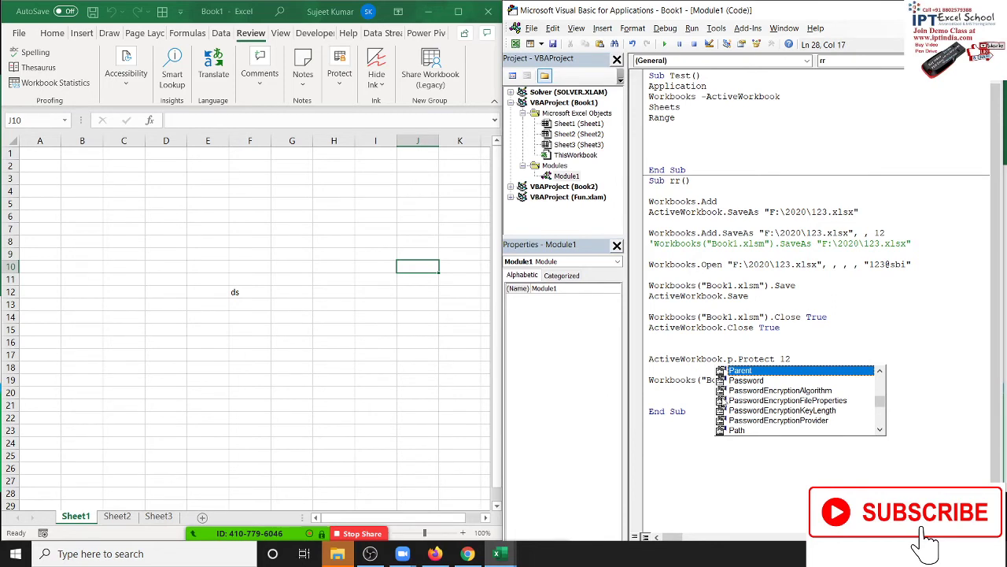
type("r")
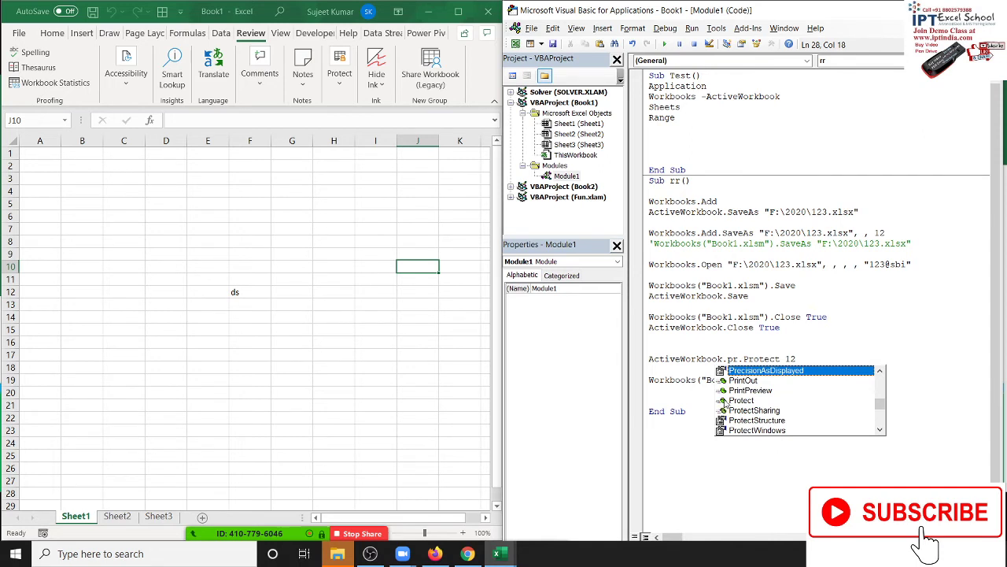
key("BackSpace")
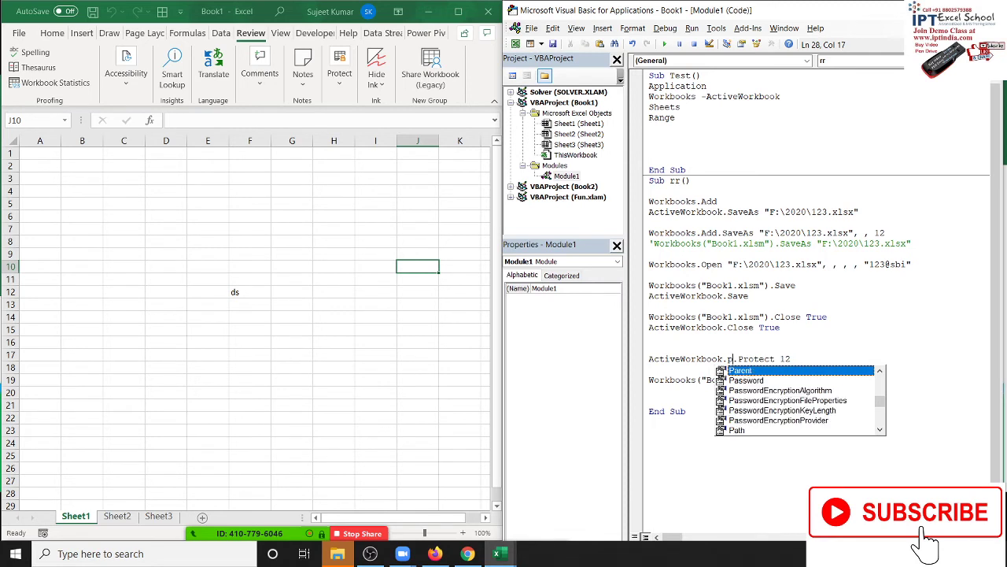
key("BackSpace")
key("BackSpace")
left_click(710, 404)
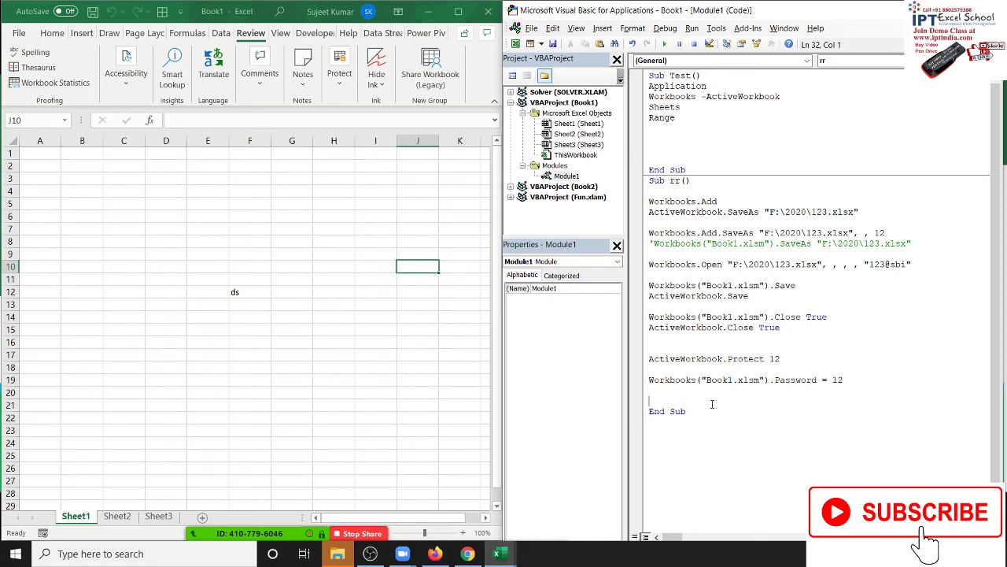
- Add a new line above End Sub containing ActiveWorkbook.Name
left_click(707, 388)
left_click(686, 369)
left_click_drag(874, 380, 652, 384)
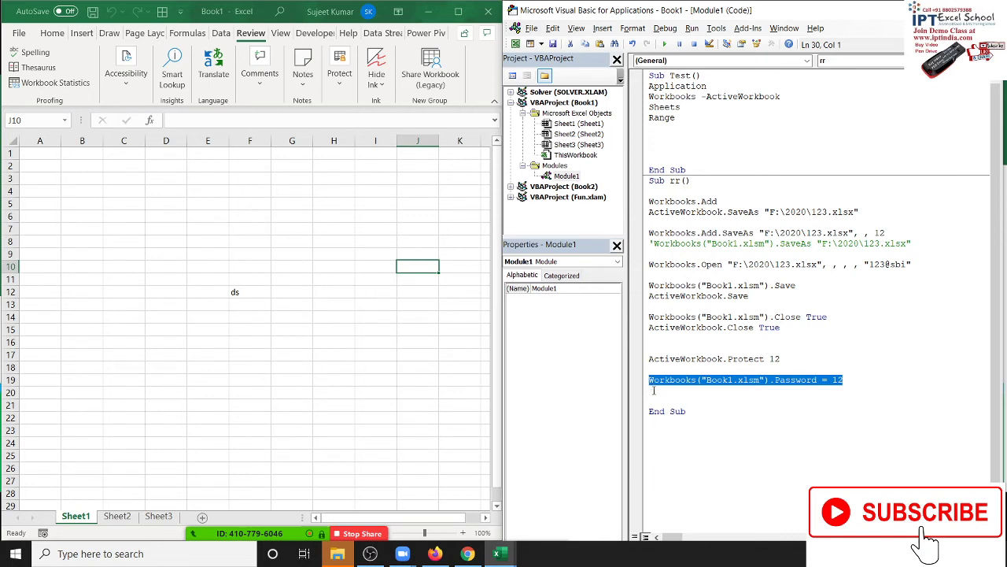
left_click(660, 399)
key("Return")
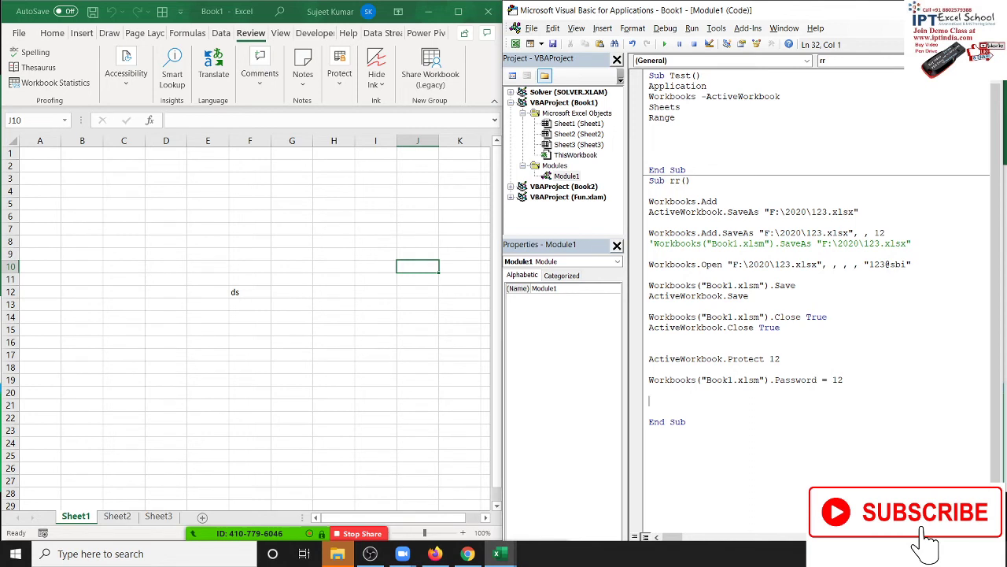
type("ac")
type("tive")
type("workboo")
type("k.name")
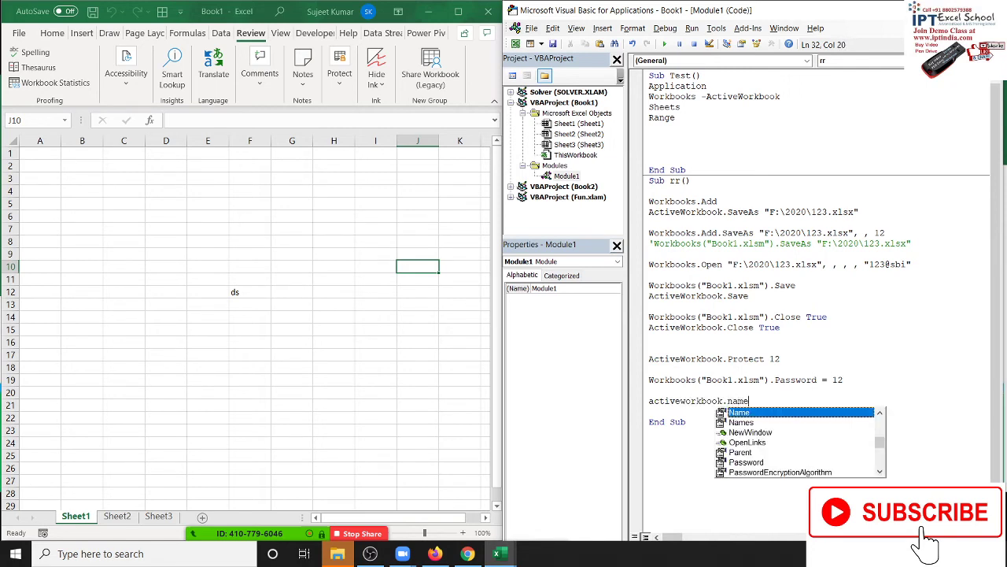
key("Tab")
key("Return")
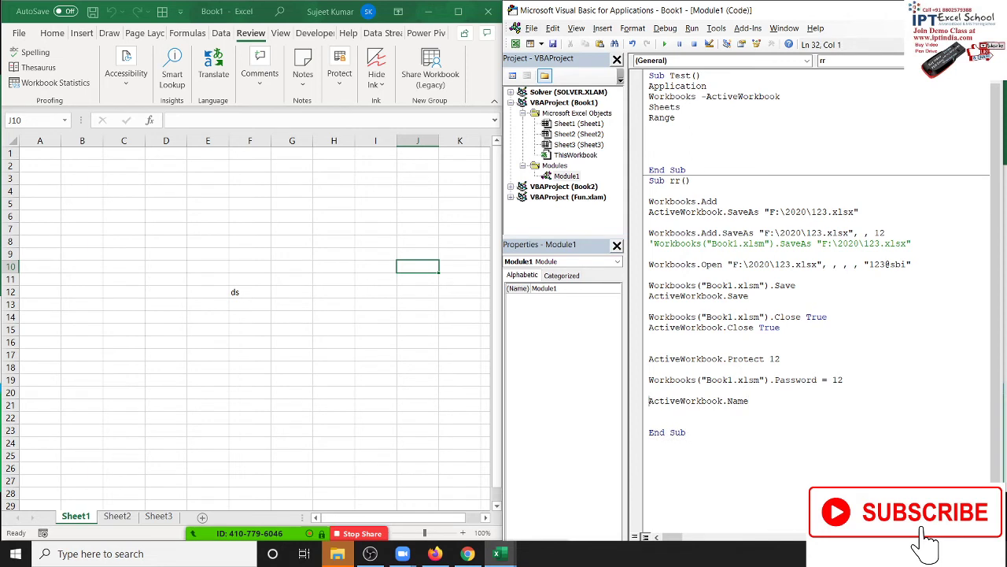
- Turn that line into x = ActiveWorkbook.Name, discarding a trial msgbox prefix
key("shift+Down")
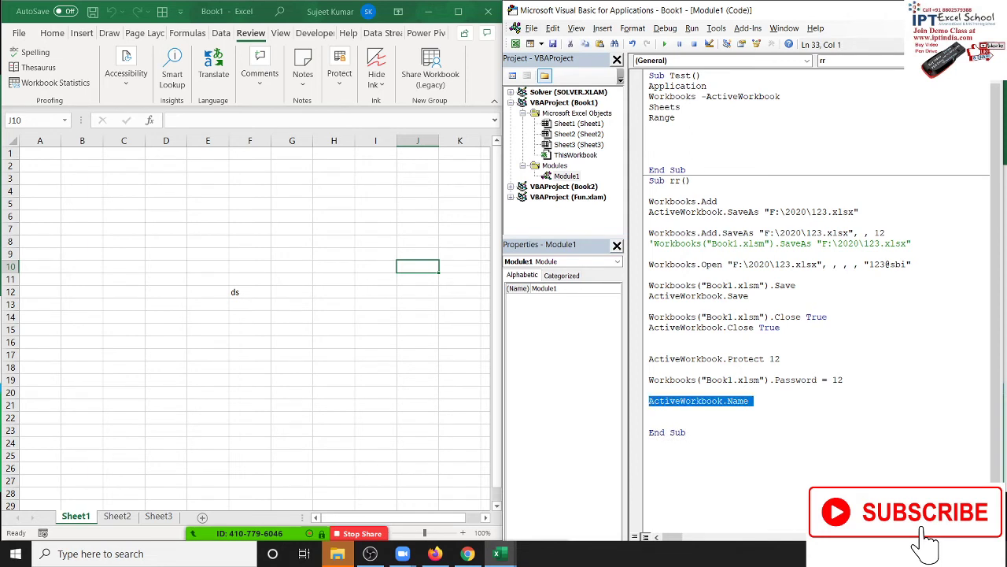
key("shift+Up")
key("shift+Down")
key("Left")
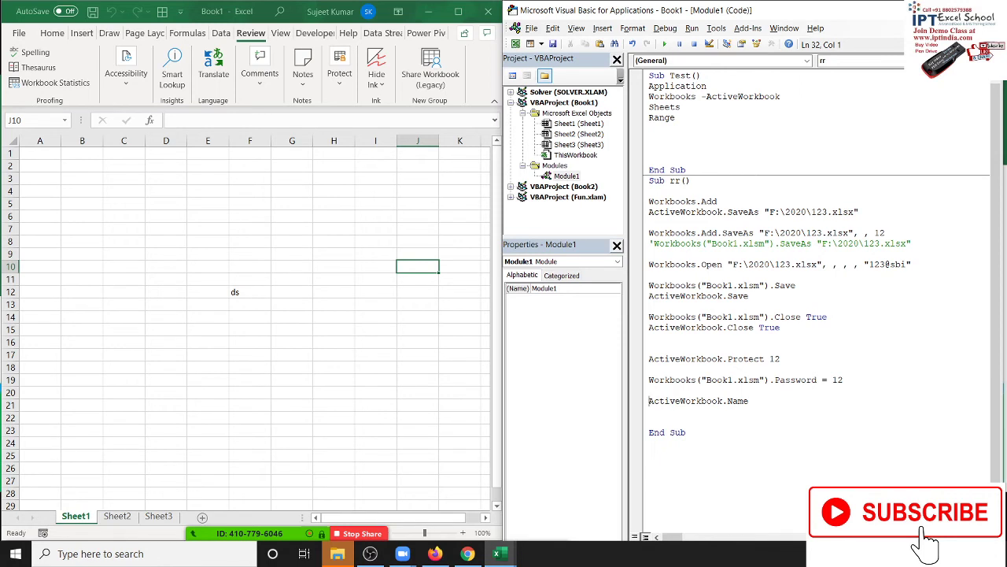
type("msgbox")
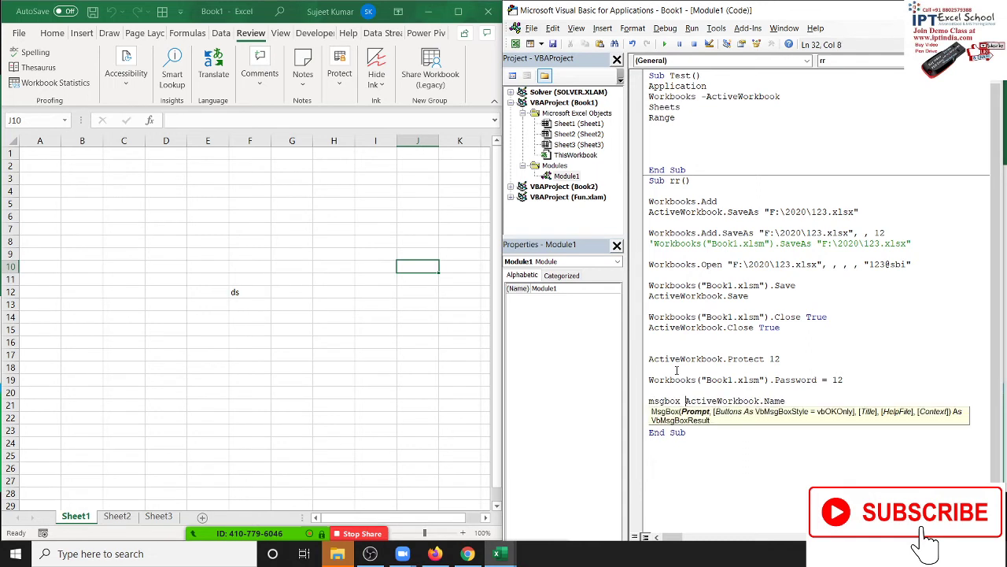
key("BackSpace")
key("BackSpace")
key("BackSpace")
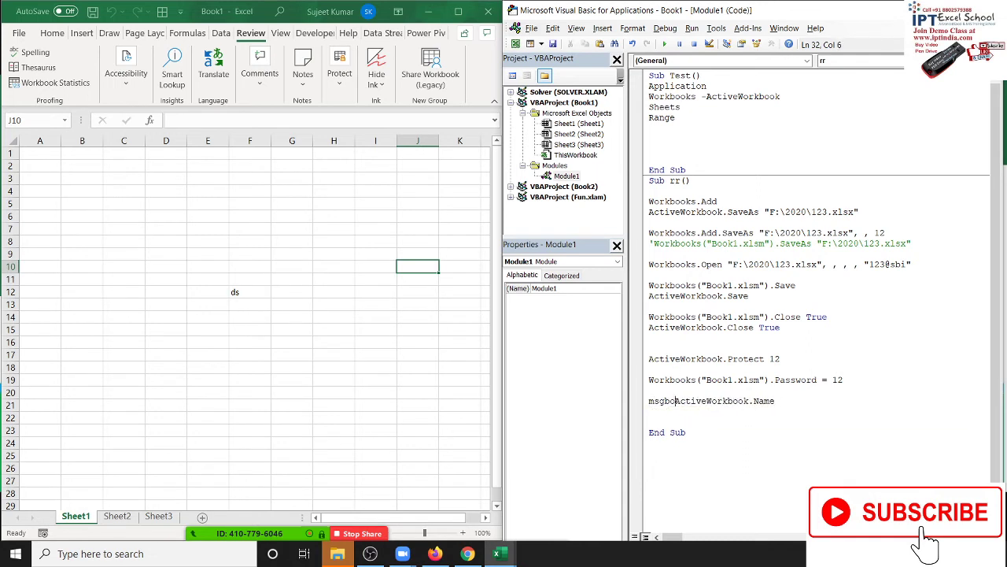
key("BackSpace")
key("BackSpace")
key("BackSpace")
key("BackSpace")
type("x")
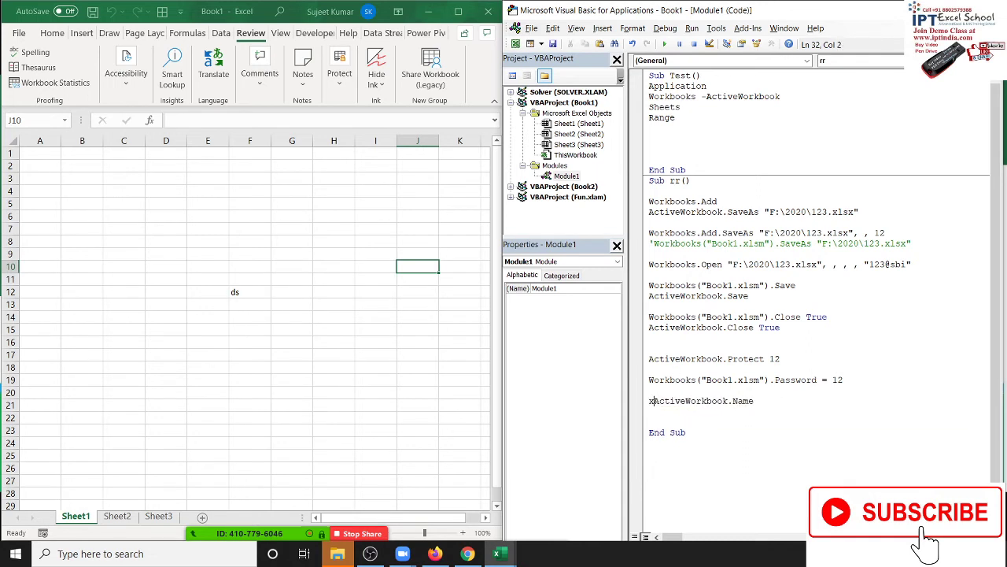
type("=")
key("Down")
key("Up")
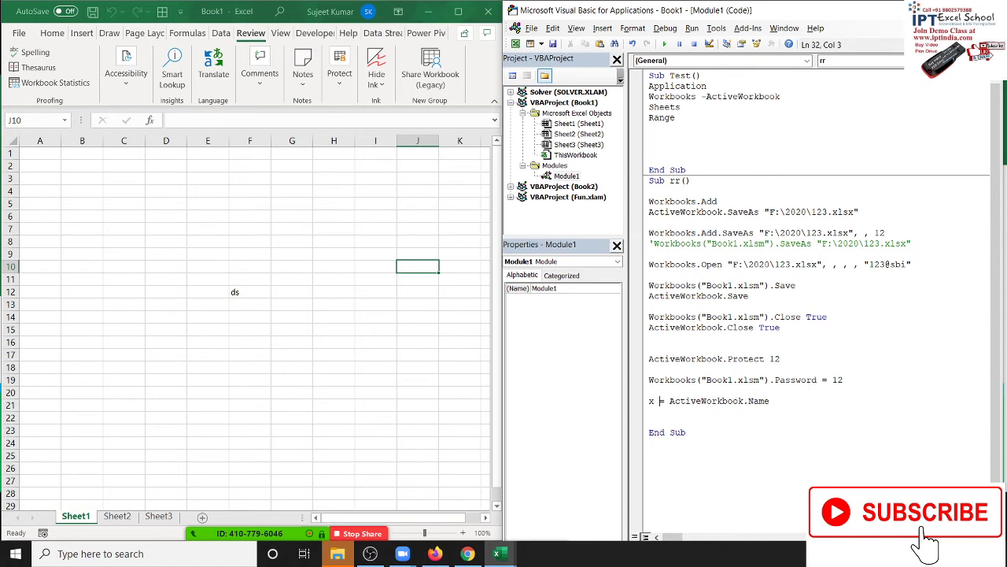
key("shift+Down")
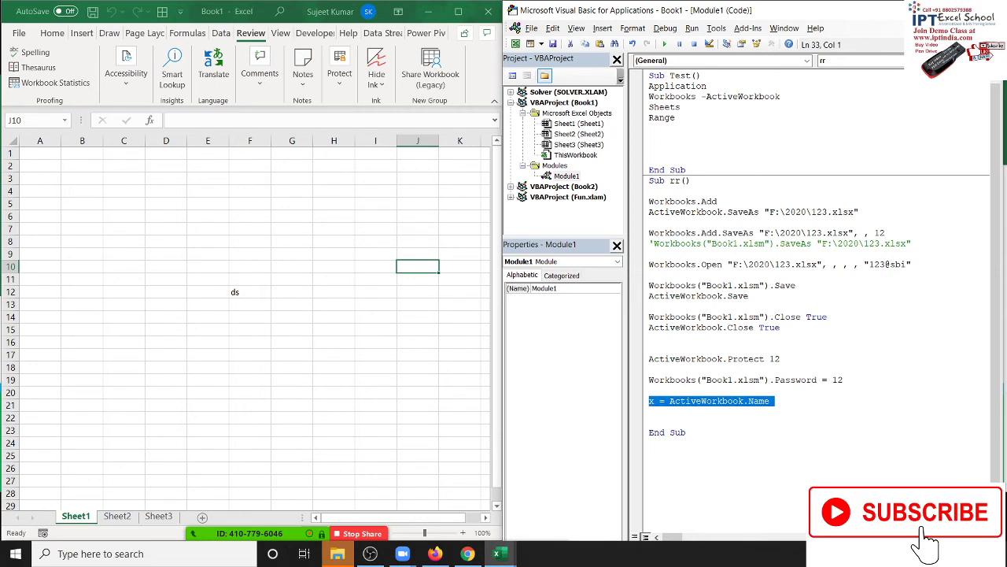
key("Right")
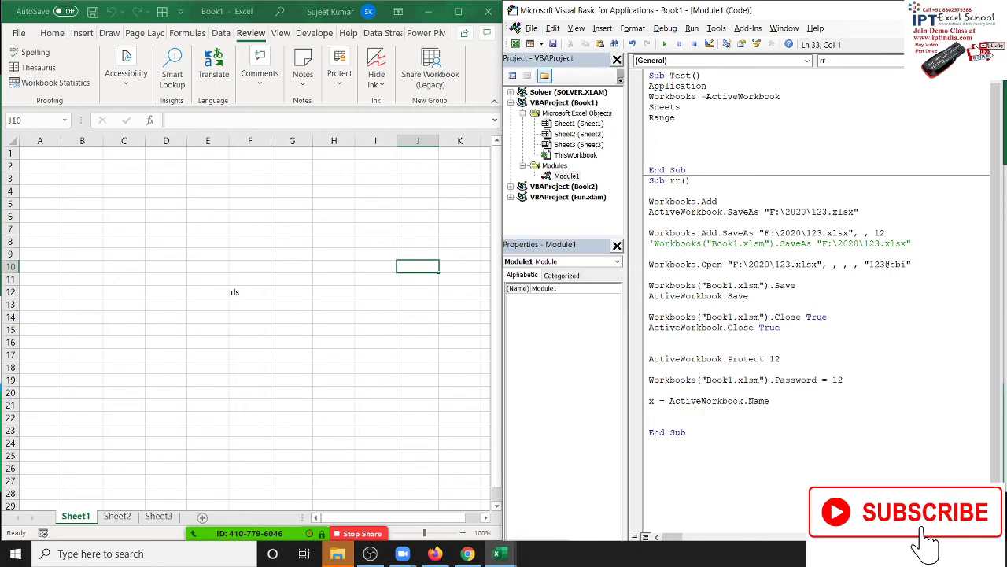
- Write y = ActiveWorkbook.Path and Z = ActiveWorkbook.FullName, picking each property from IntelliSense
type("y=ac")
type("tivework")
type("book.")
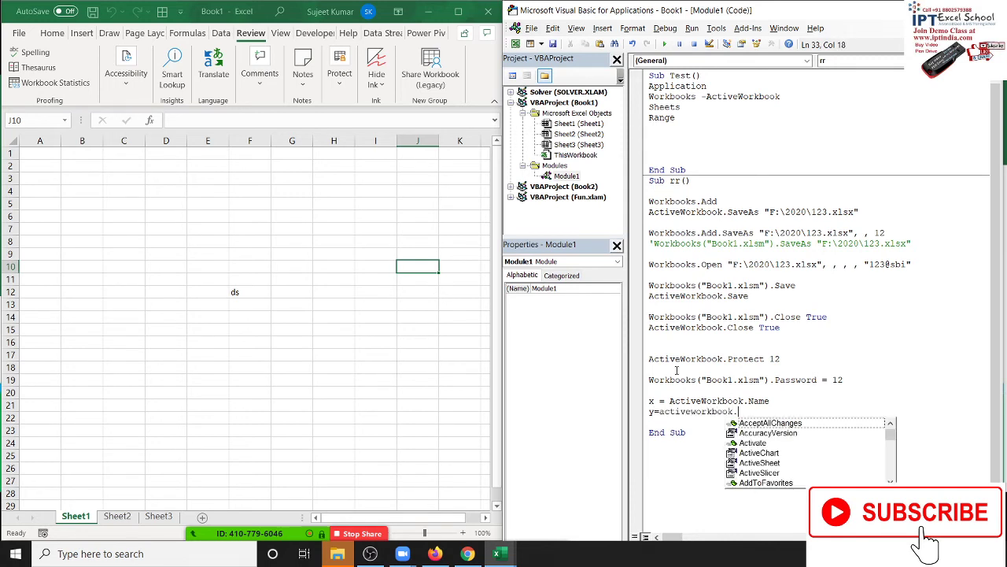
type("pa")
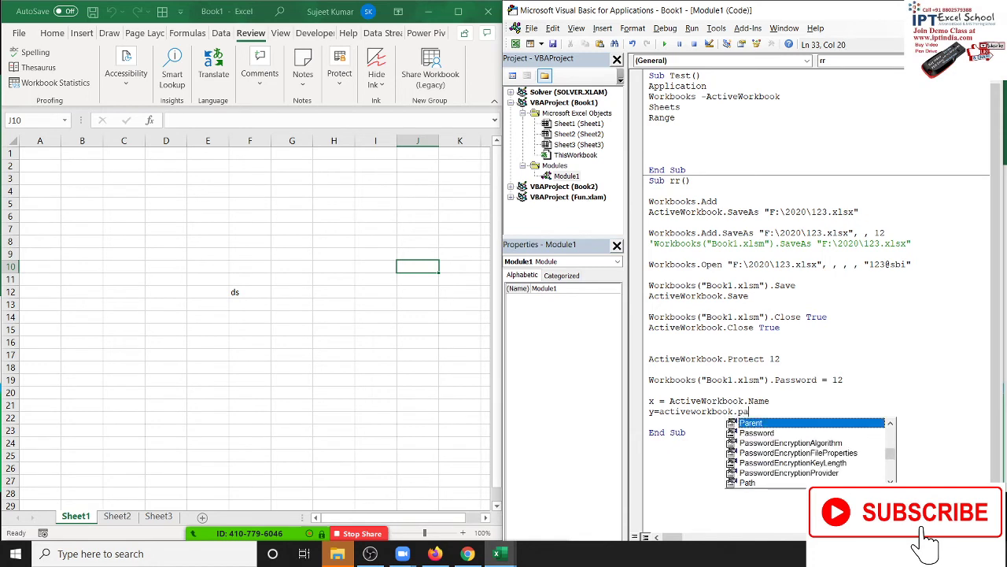
type("th")
key("Return")
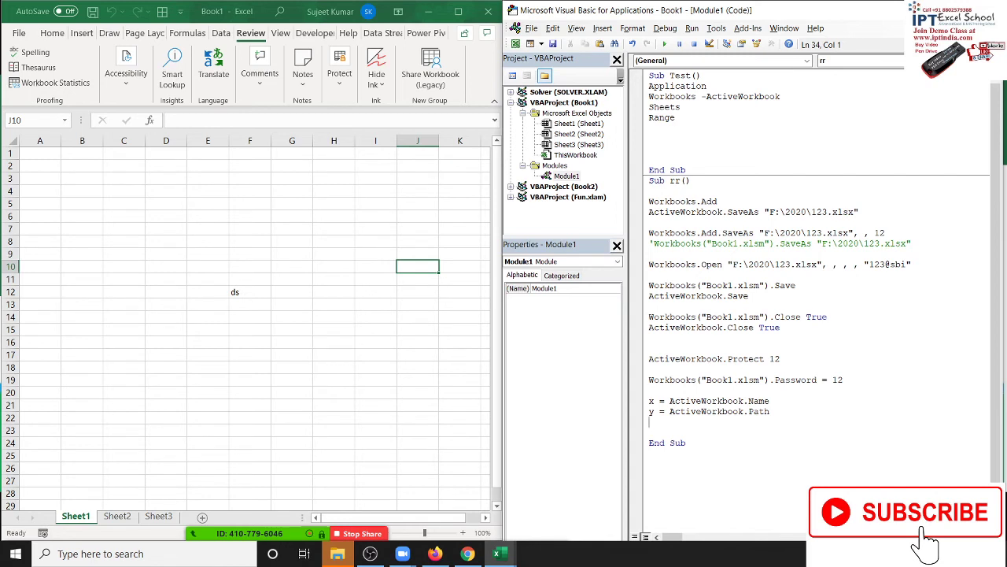
type("z=ac")
type("tivewor")
type("kbook")
type(".")
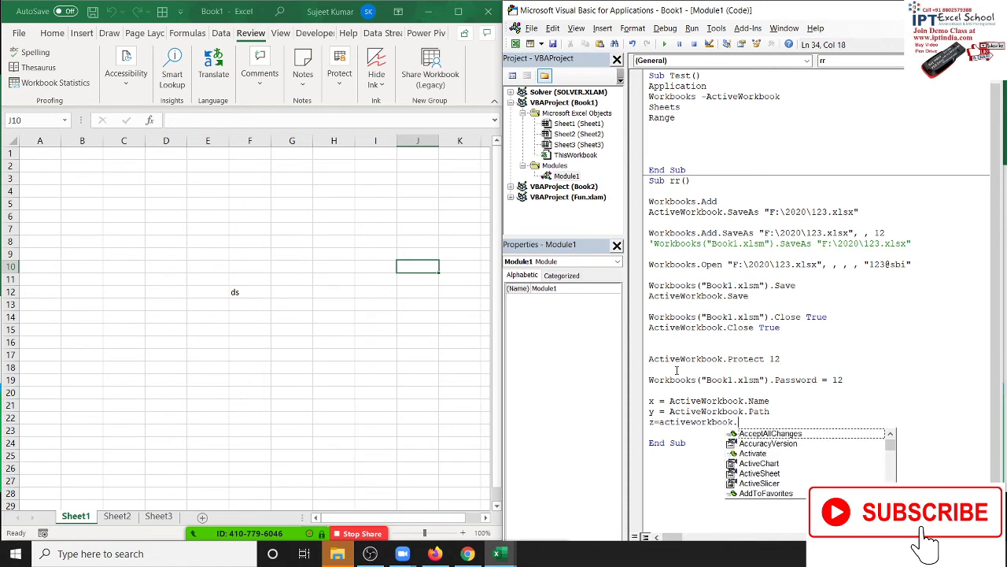
key("Down")
key("Down")
key("Down")
key("Down")
key("Down")
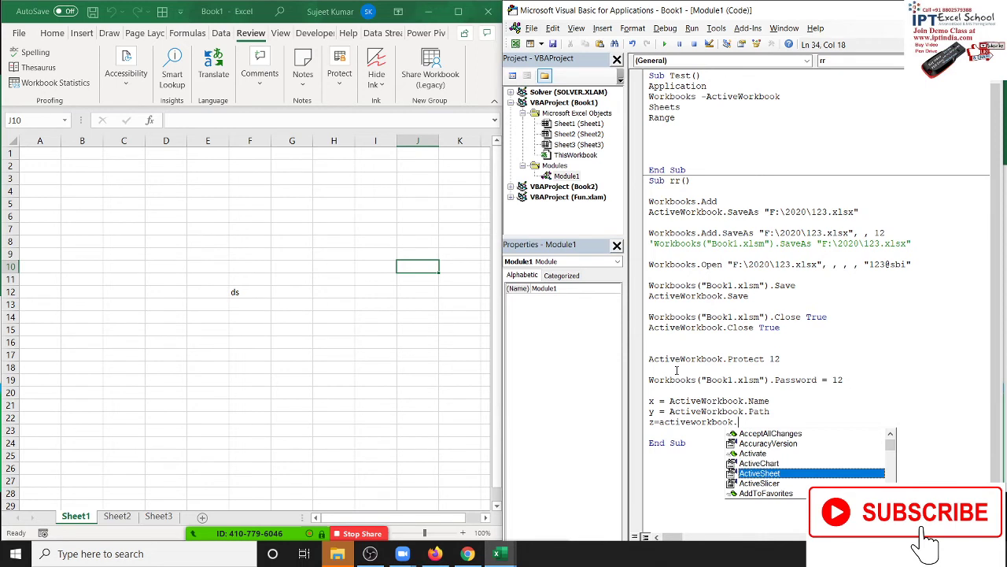
key("Down")
key("Down")
key("Down")
key("Up")
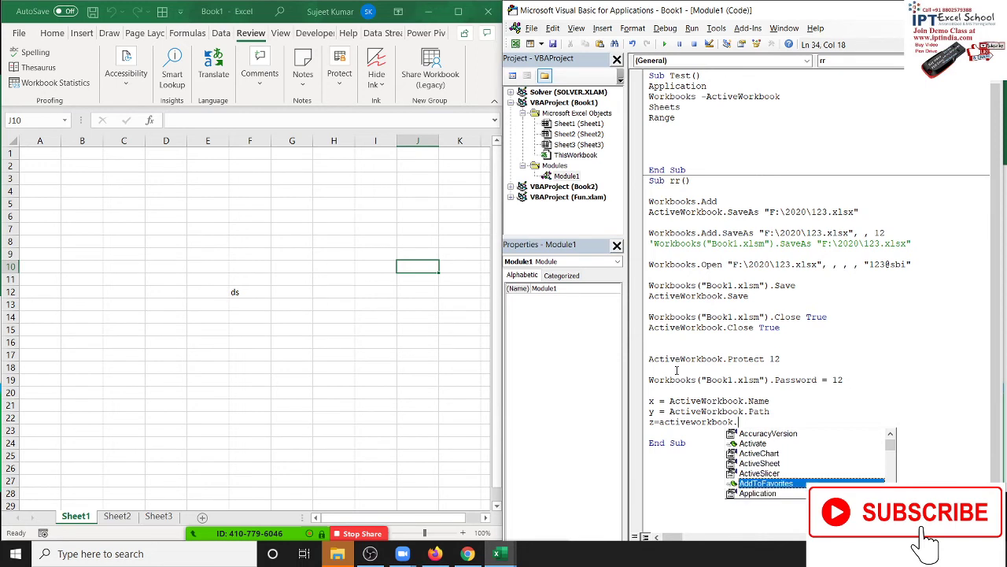
key("Up")
key("Up")
key("Down")
key("Down")
key("Down")
key("Down")
key("Down")
key("Down")
key("Down")
key("Down")
key("Down")
key("Down")
key("Down")
key("Down")
key("Down")
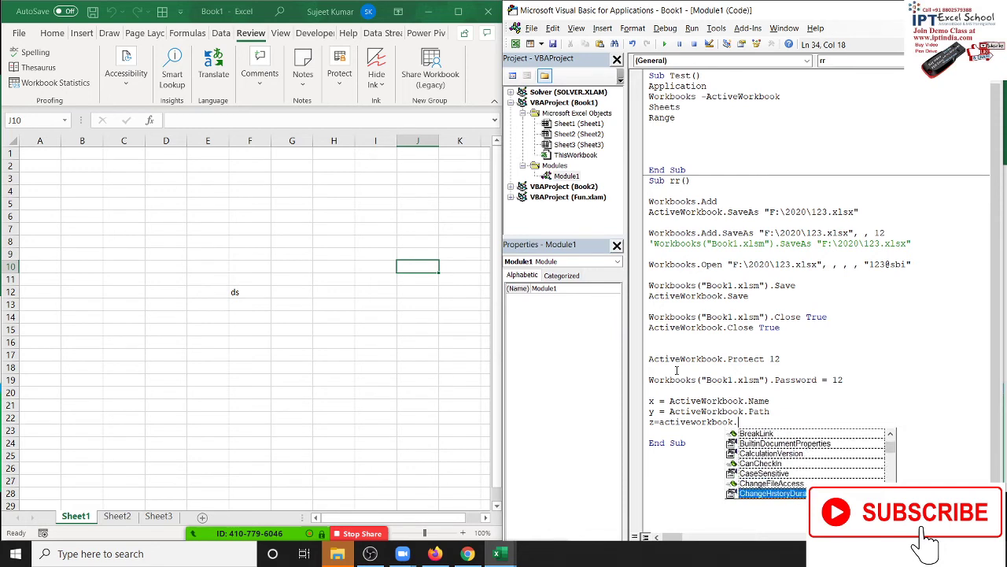
key("Down")
key("Down")
key("Down")
key("Down")
key("Down")
key("Down")
key("Down")
key("Up")
key("Up")
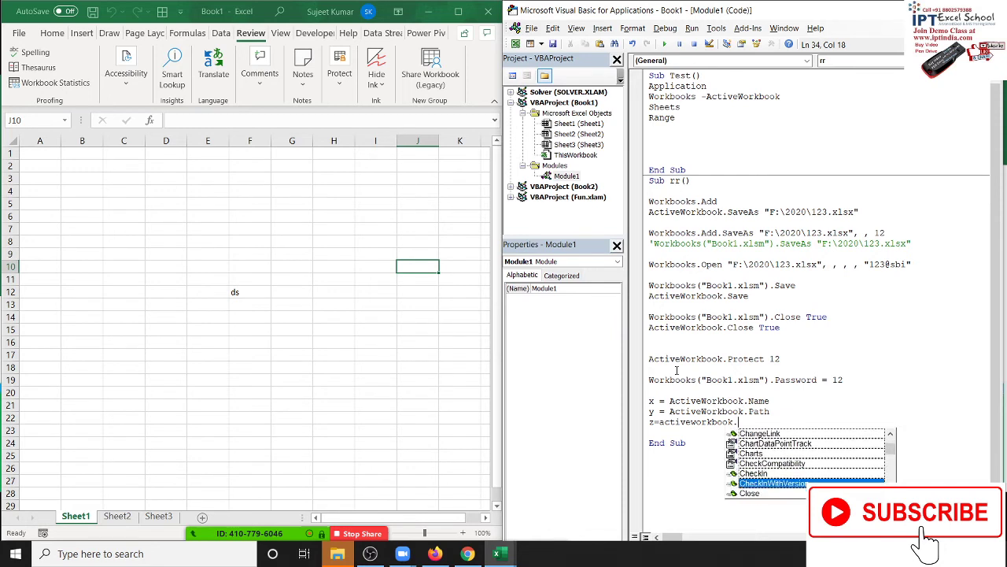
key("Up")
key("Up")
key("Down")
key("Down")
key("Down")
key("Down")
key("Down")
key("Down")
key("Down")
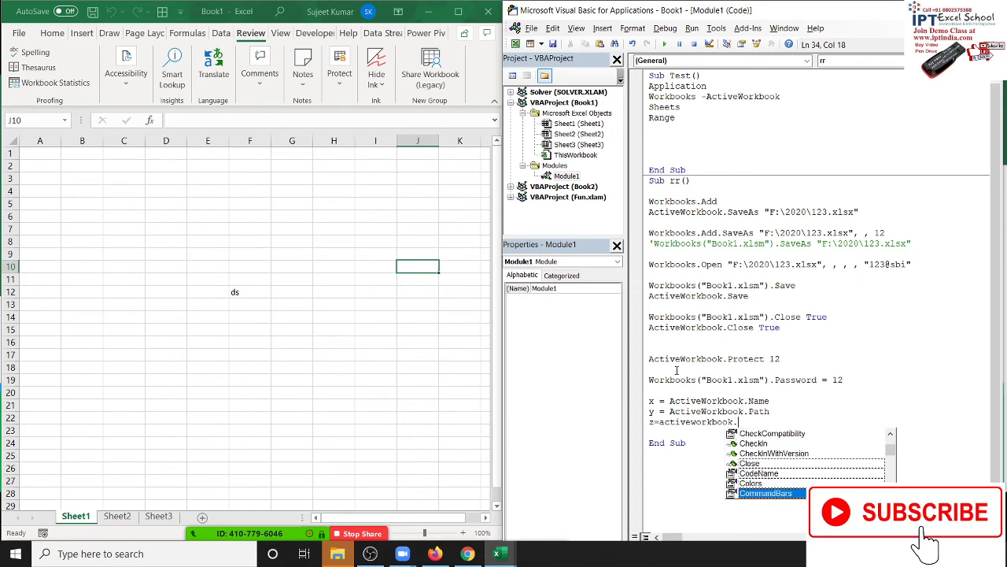
key("Down")
key("Down")
key("Down")
key("Down")
key("Down")
key("Down")
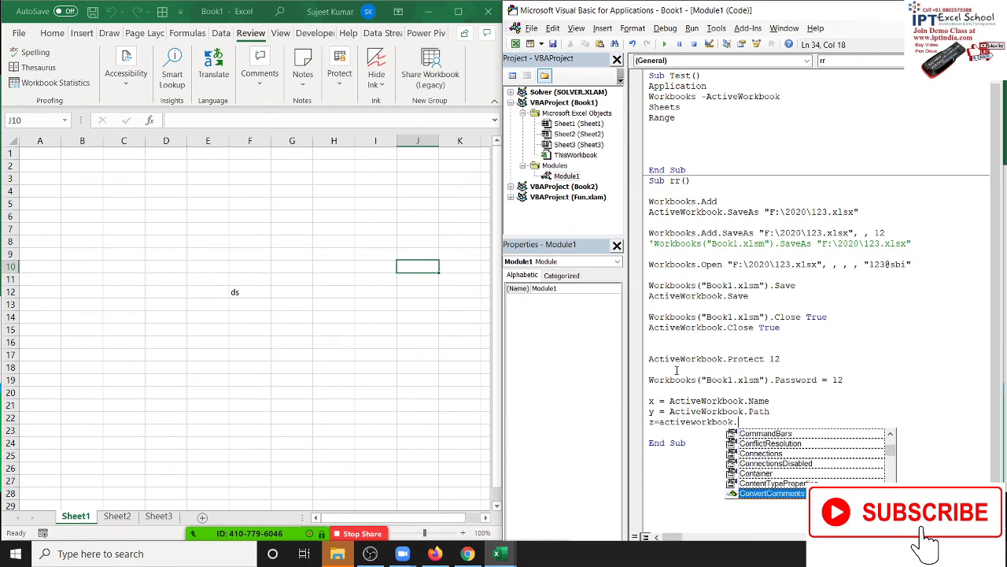
key("Down")
key("Down")
key("Down")
type("f")
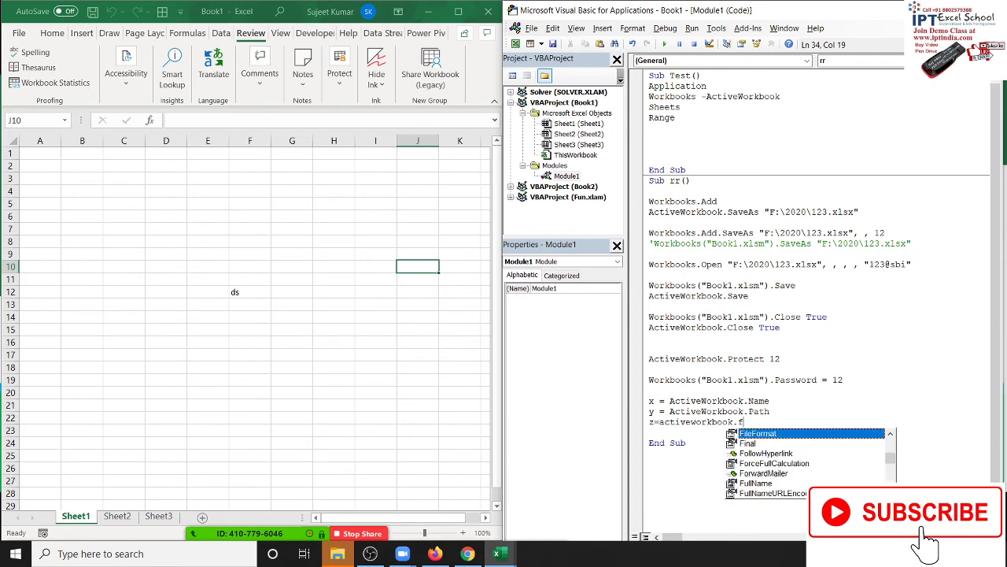
type("ul")
key("Tab")
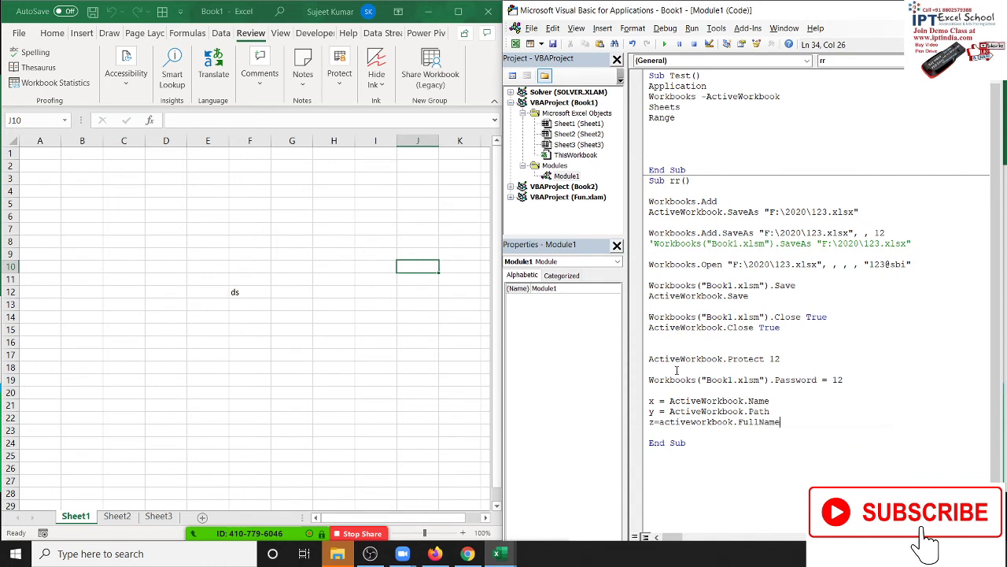
key("Return")
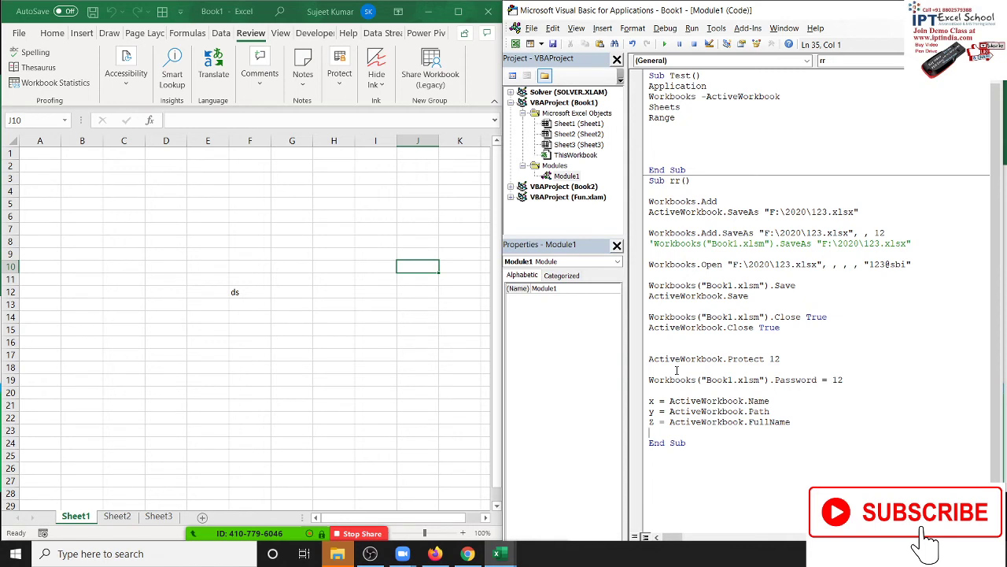
- Add and then delete a dot after Range in the Test macro
left_click(680, 117)
type(".")
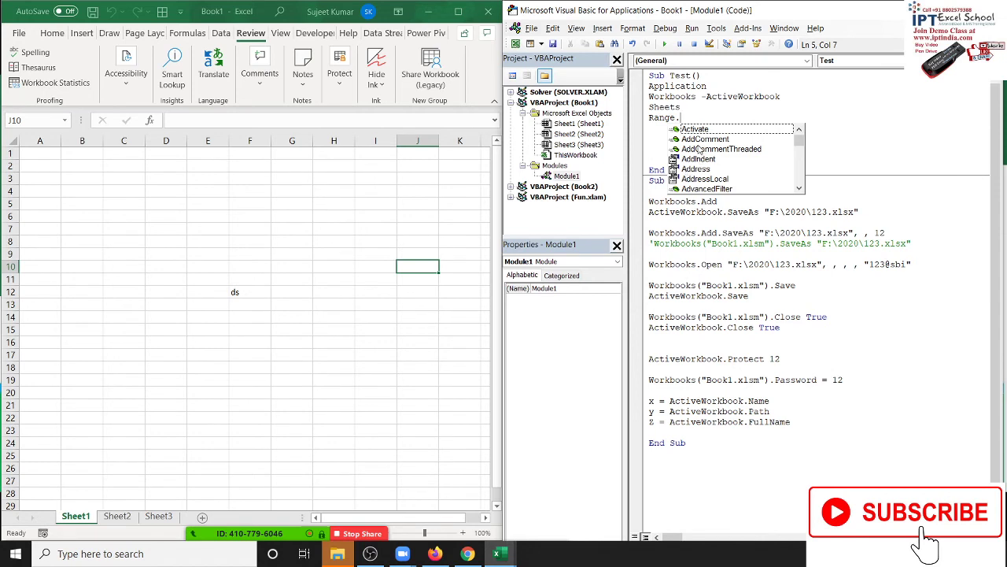
key("BackSpace")
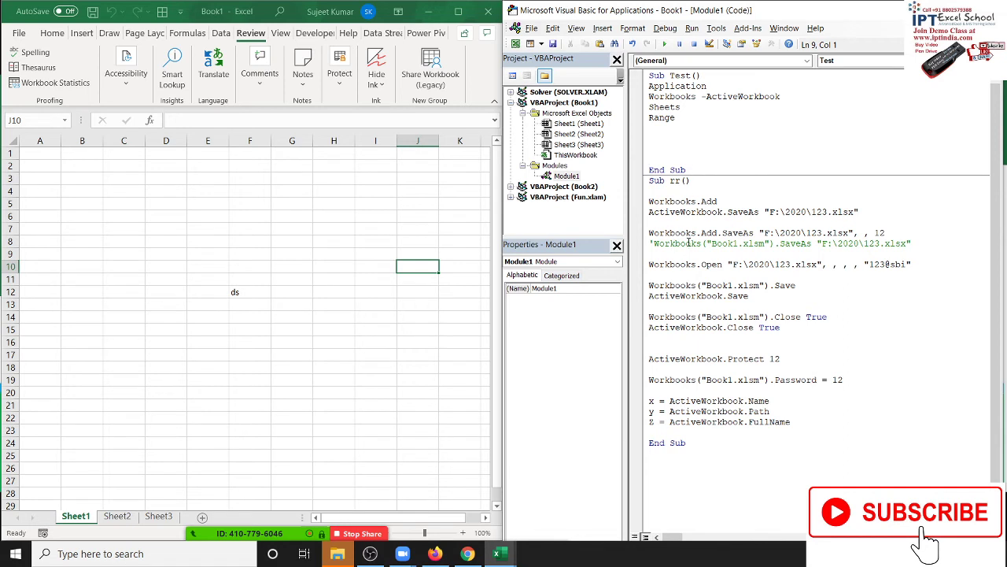
left_click_drag(681, 244, 690, 243)
- Open, close and reopen the Zoom meeting participants list
left_click(199, 535)
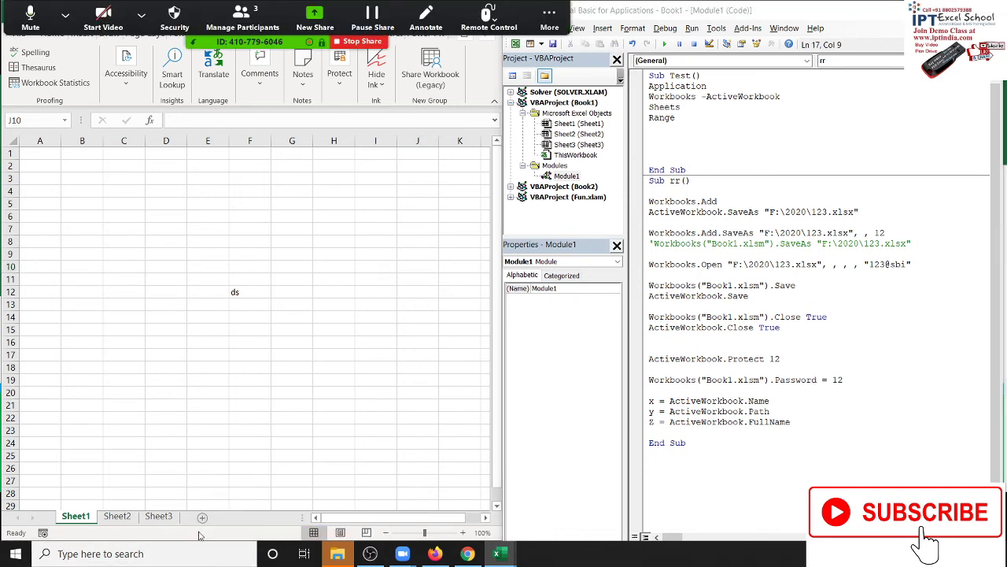
left_click(243, 20)
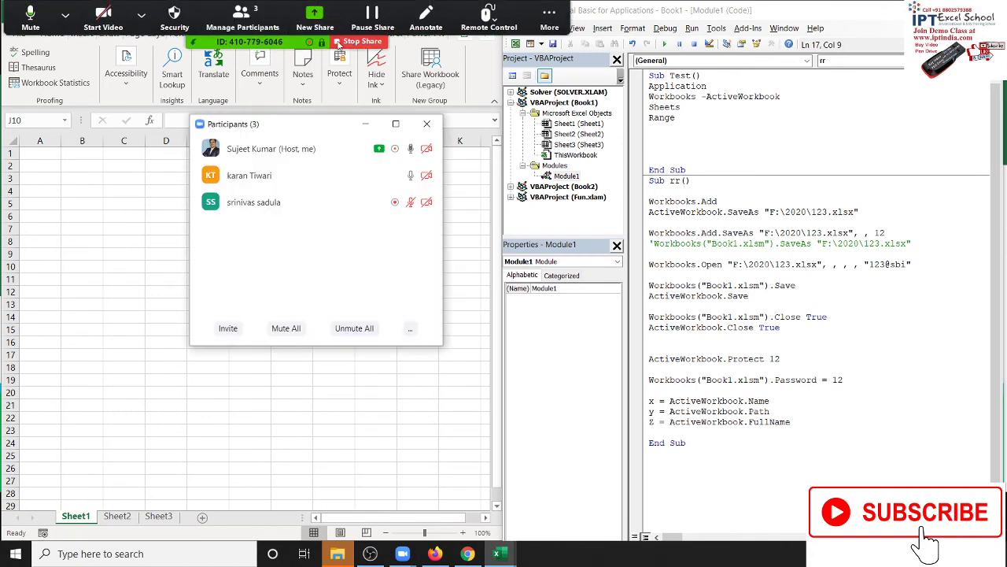
left_click(433, 128)
left_click(271, 18)
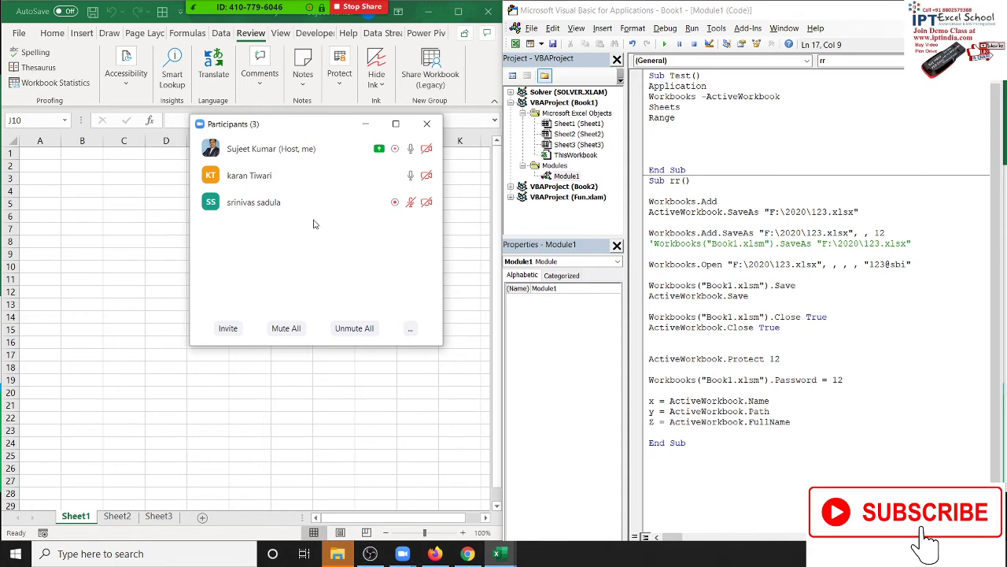
- With the cursor inside Sub rr(), call up the Excel developer help in the browser
mouse_move(365, 212)
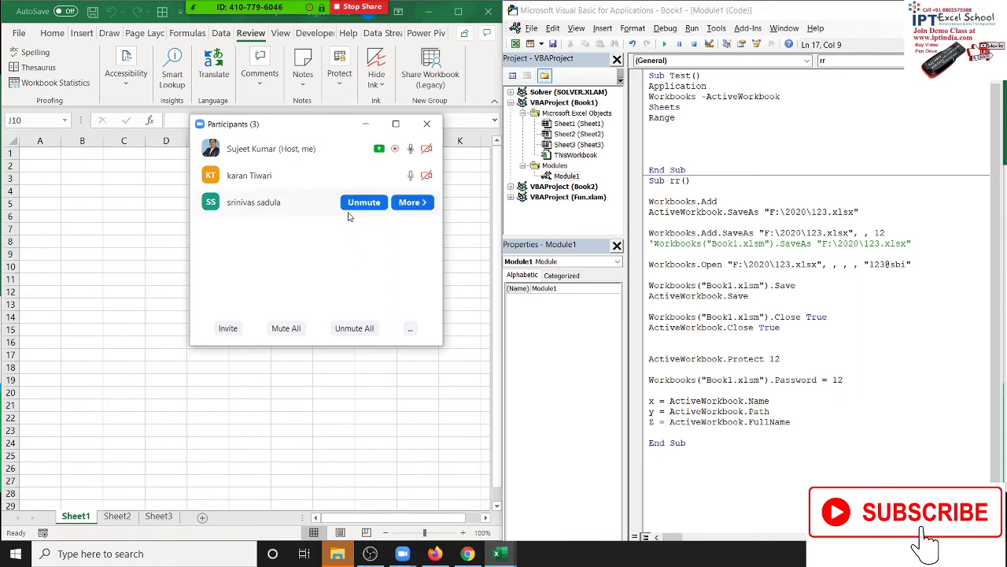
left_click(708, 191)
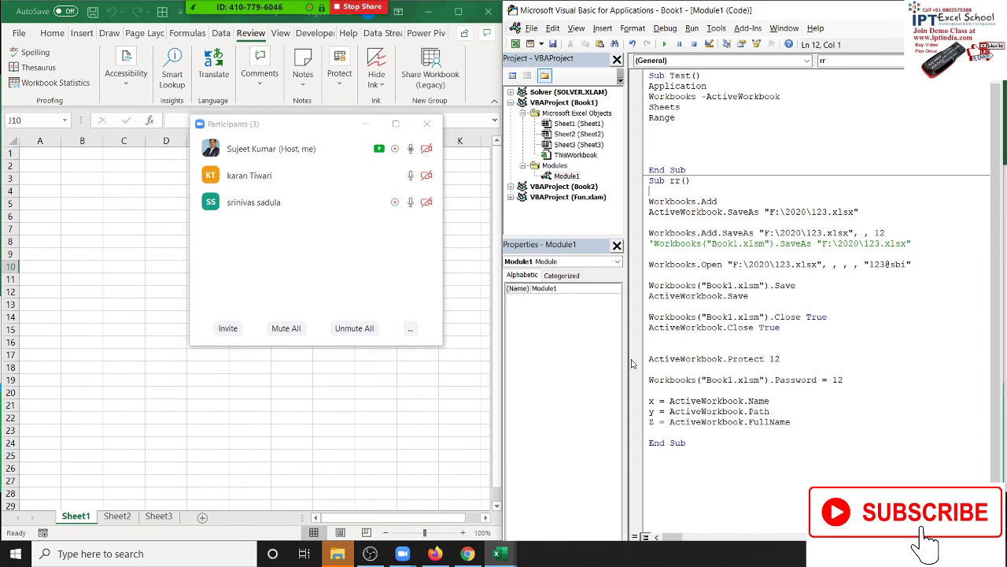
key("F5")
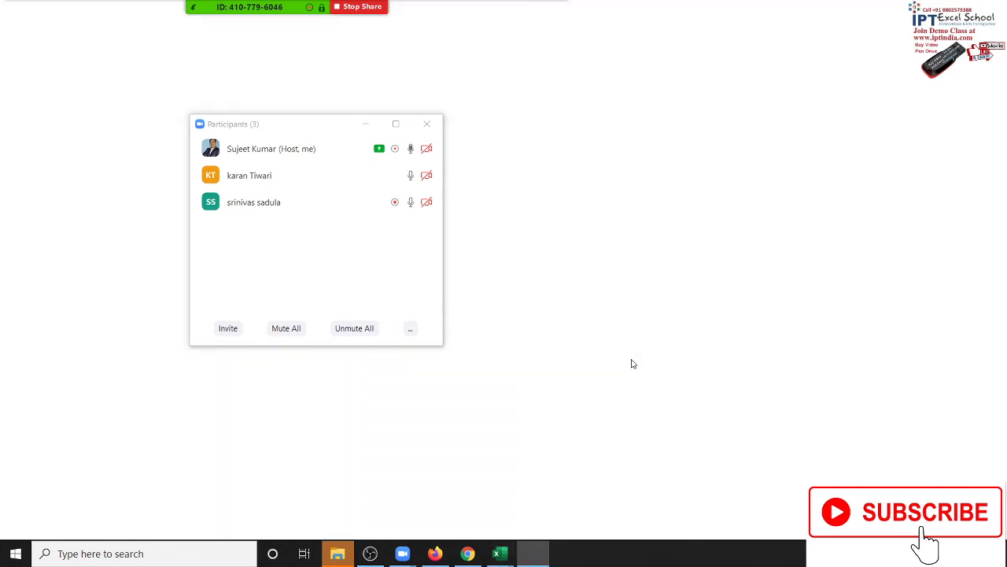
- Close the participants list and go to the Excel VBA reference page on Microsoft Docs
left_click(426, 123)
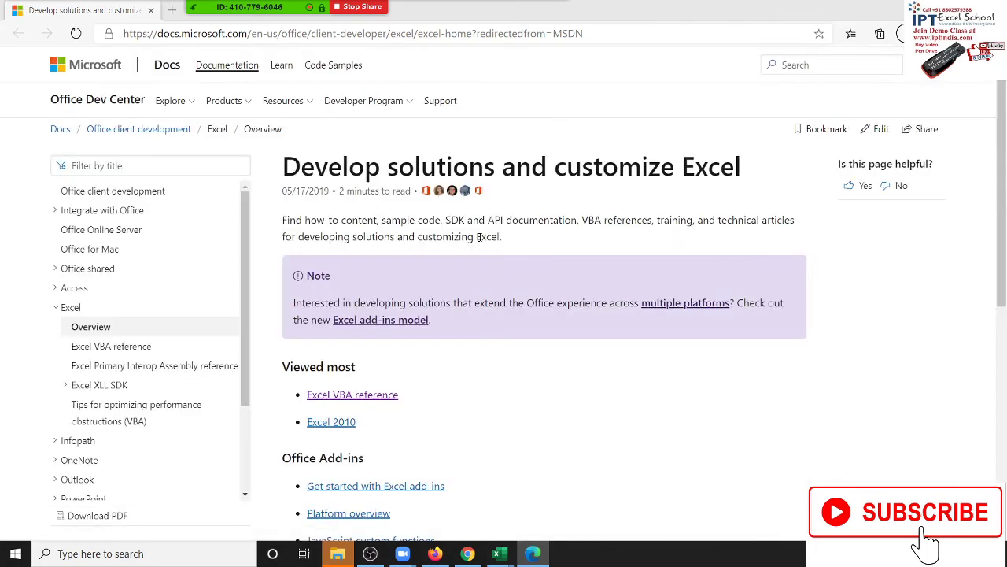
scroll(567, 362, "down", 3)
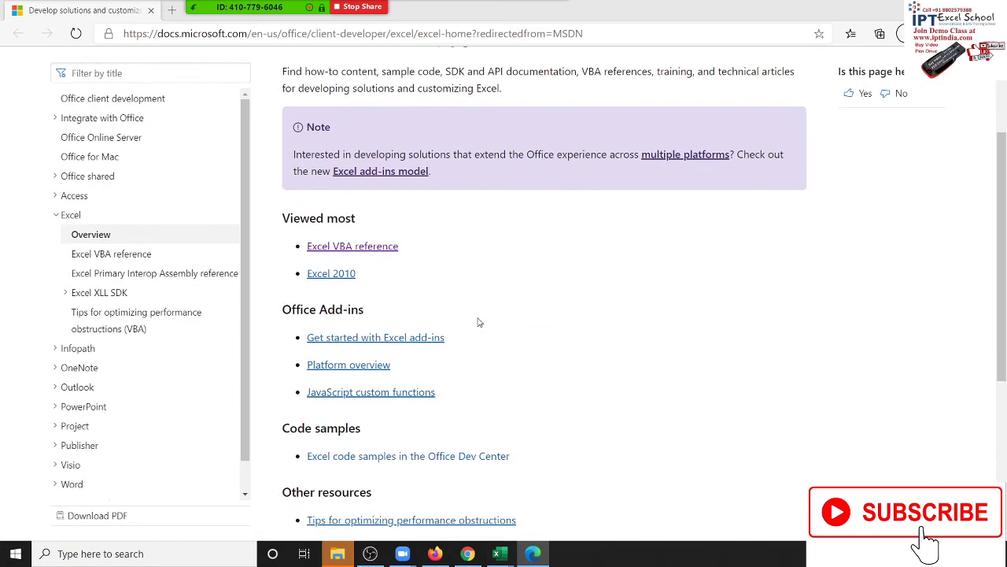
left_click(330, 255)
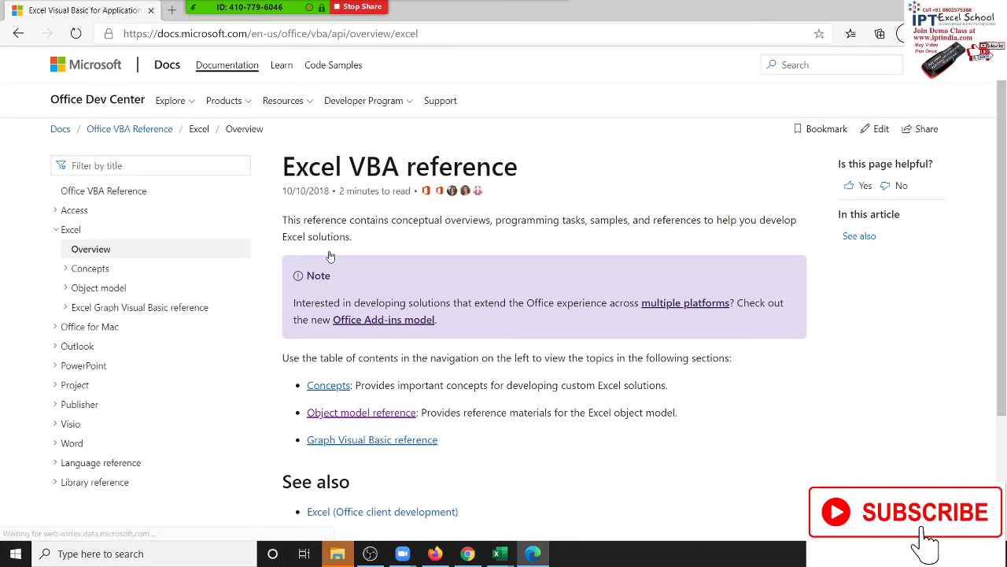
scroll(337, 260, "down", 3)
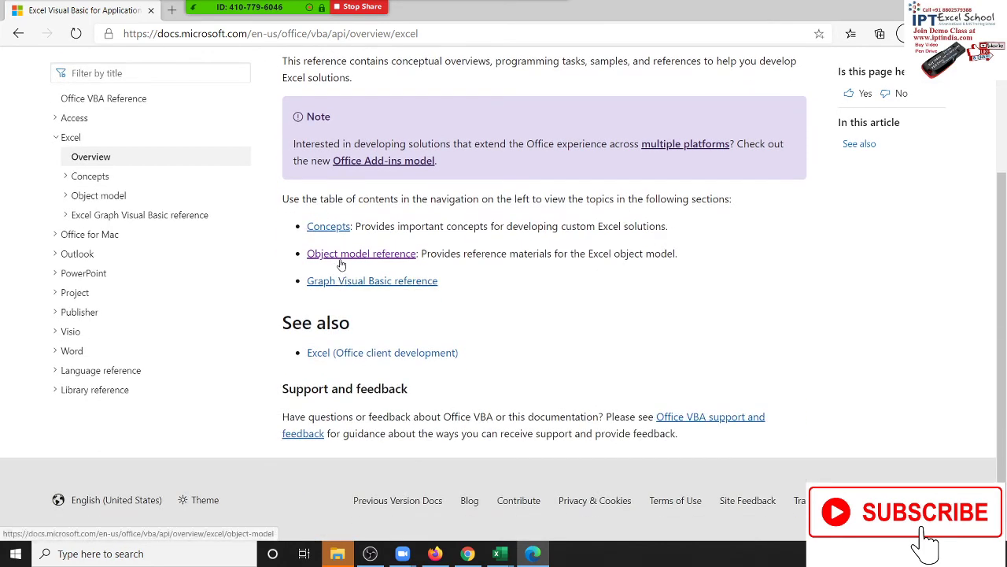
- Open the Object model reference and scroll its contents down to the Workbook object
left_click(341, 262)
scroll(344, 264, "down", 2)
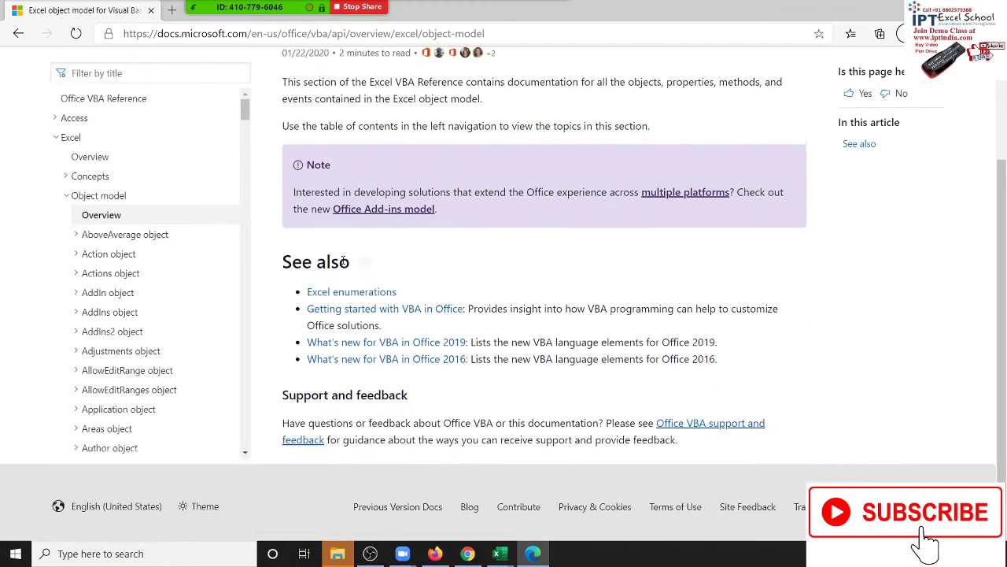
scroll(240, 269, "down", 2)
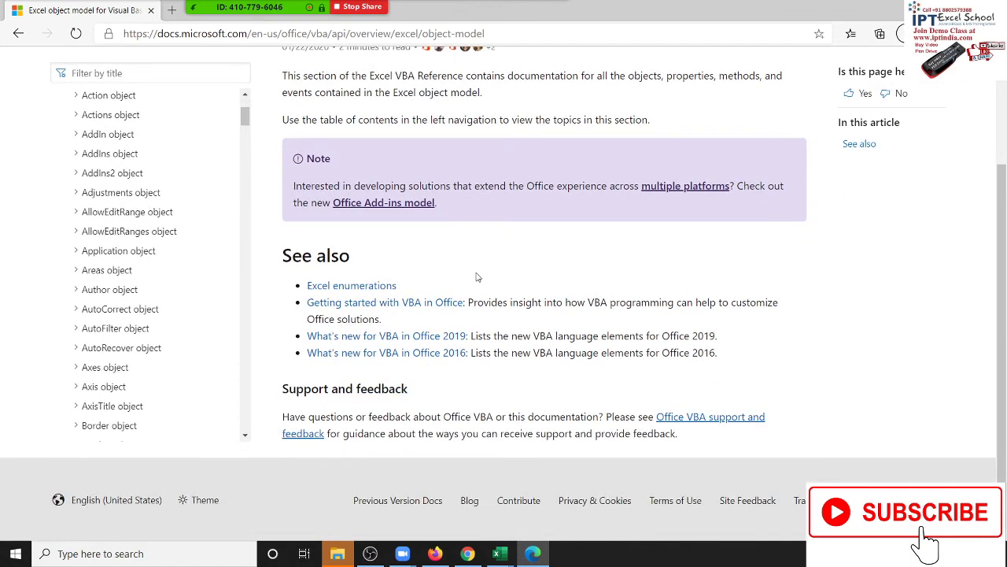
scroll(385, 265, "up", 2)
scroll(354, 268, "down", 2)
scroll(154, 271, "down", 1)
scroll(153, 271, "up", 2)
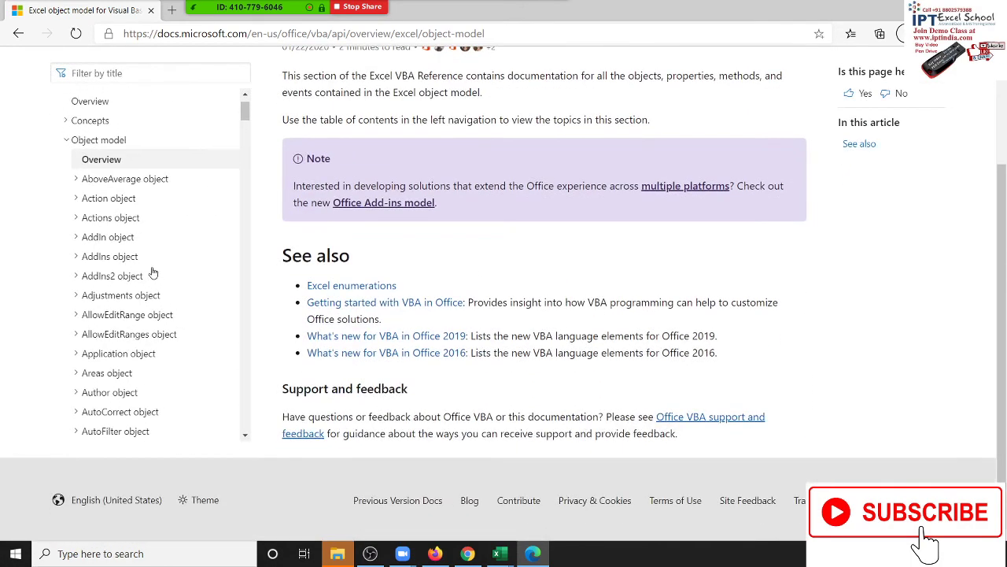
scroll(153, 271, "up", 1)
scroll(110, 242, "down", 1)
scroll(106, 243, "down", 2)
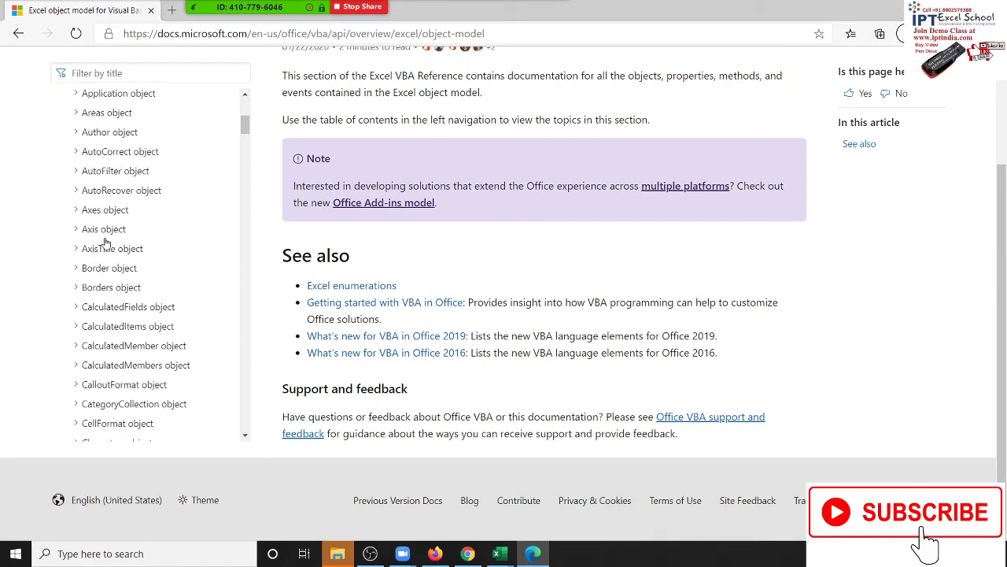
scroll(106, 243, "down", 2)
scroll(106, 244, "down", 2)
scroll(105, 244, "down", 2)
scroll(105, 244, "down", 2)
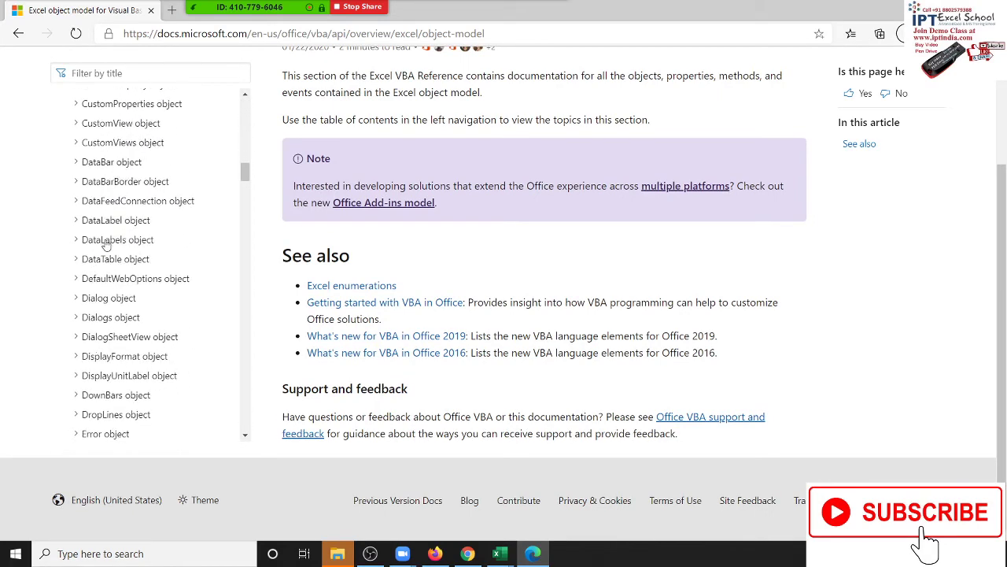
scroll(106, 245, "down", 3)
scroll(107, 245, "down", 2)
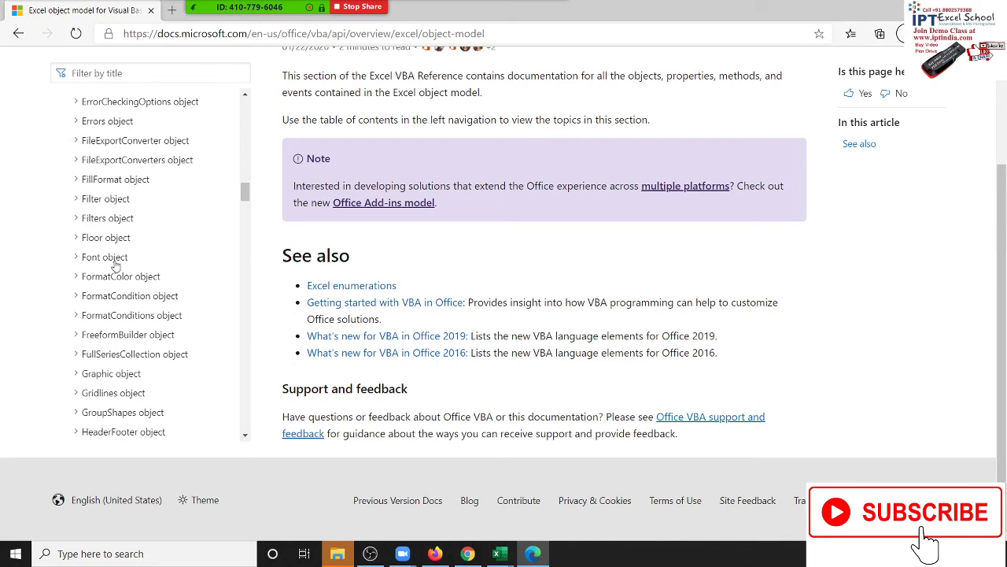
scroll(116, 266, "down", 1)
scroll(116, 266, "down", 2)
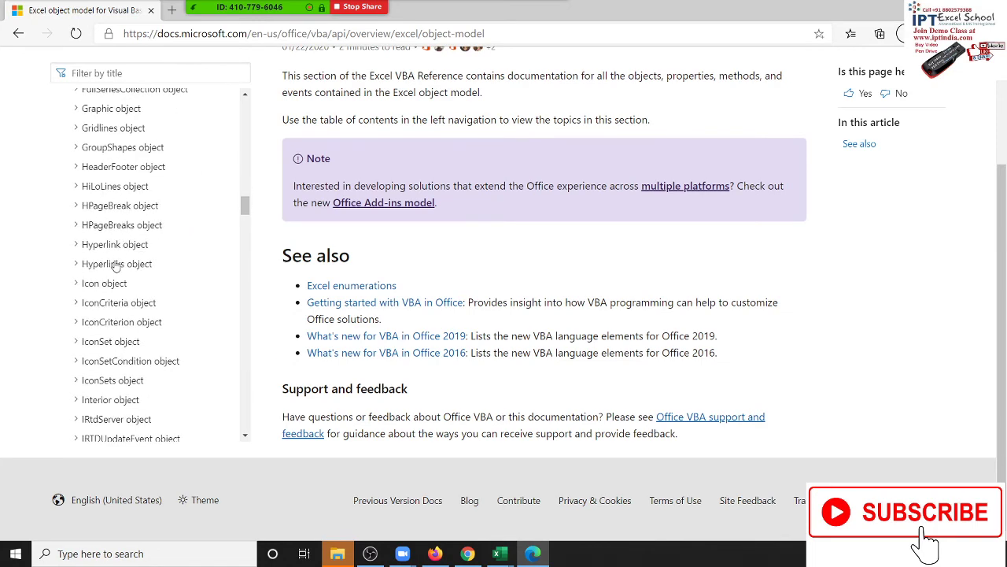
scroll(117, 264, "up", 2)
scroll(116, 265, "up", 2)
scroll(115, 272, "up", 3)
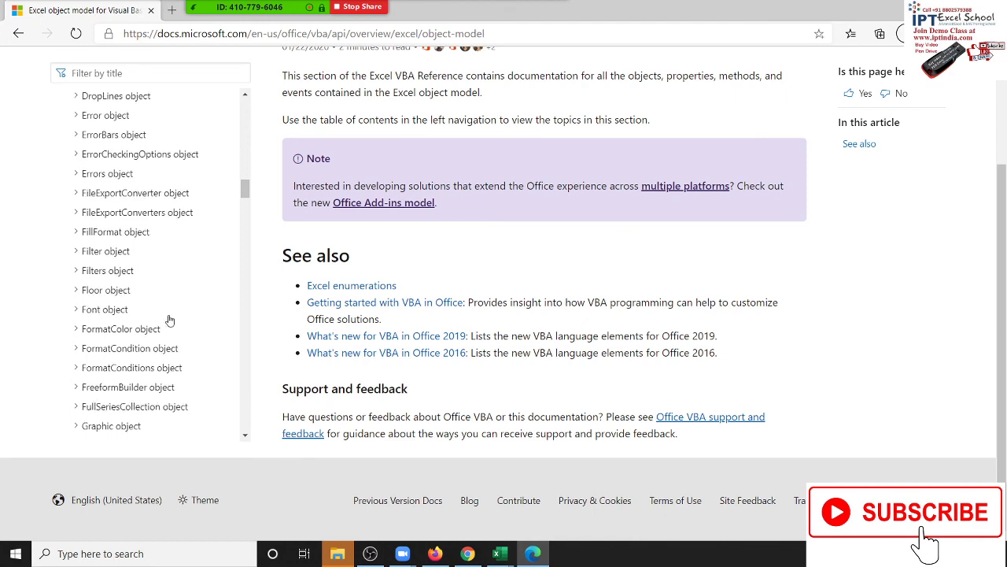
scroll(168, 320, "down", 2)
scroll(168, 321, "down", 2)
scroll(169, 321, "down", 2)
scroll(168, 321, "down", 3)
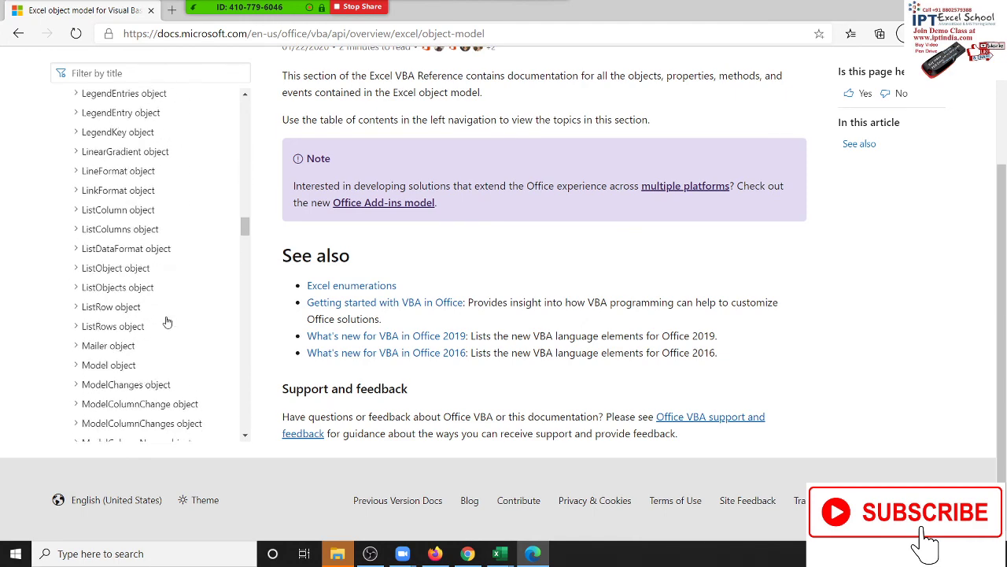
scroll(168, 320, "down", 3)
scroll(166, 321, "down", 3)
scroll(167, 320, "down", 4)
scroll(167, 320, "down", 4)
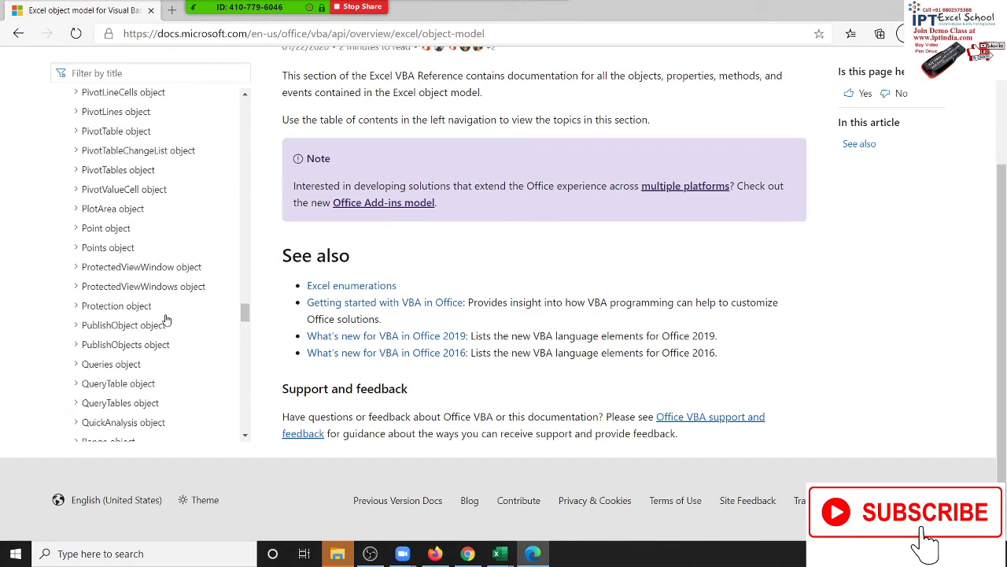
scroll(167, 320, "down", 4)
scroll(168, 322, "down", 4)
scroll(172, 327, "down", 5)
scroll(179, 329, "down", 5)
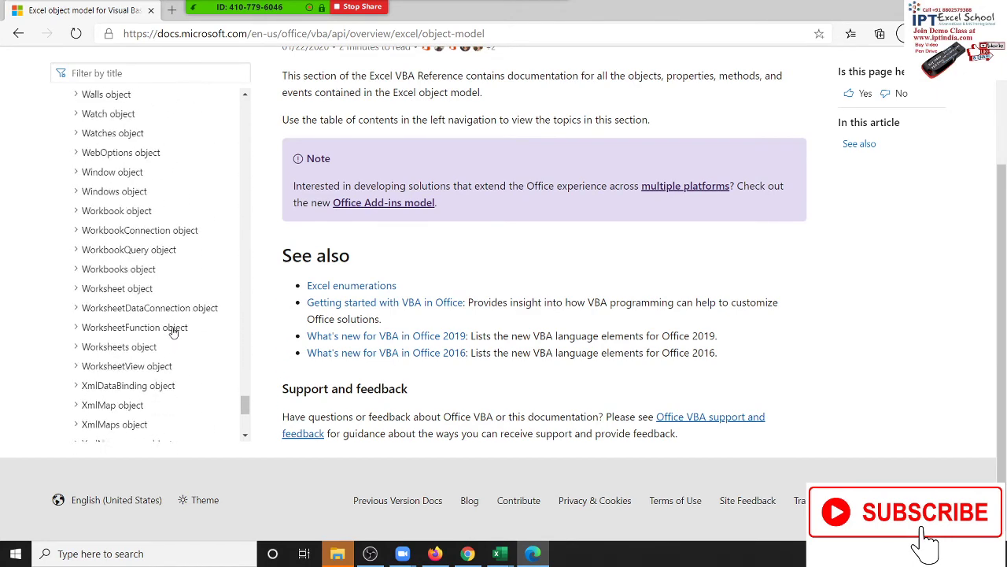
scroll(183, 334, "down", 1)
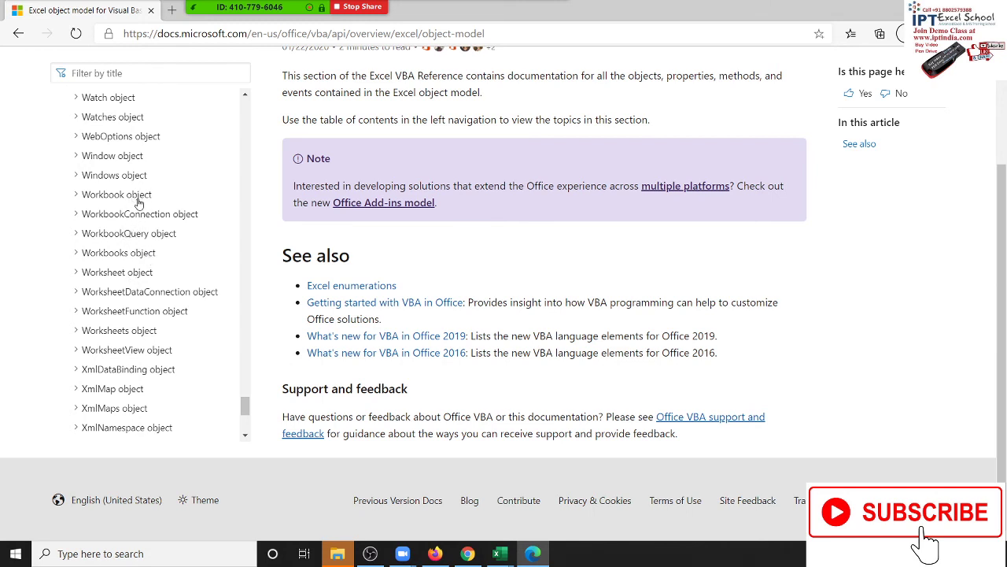
left_click(139, 204)
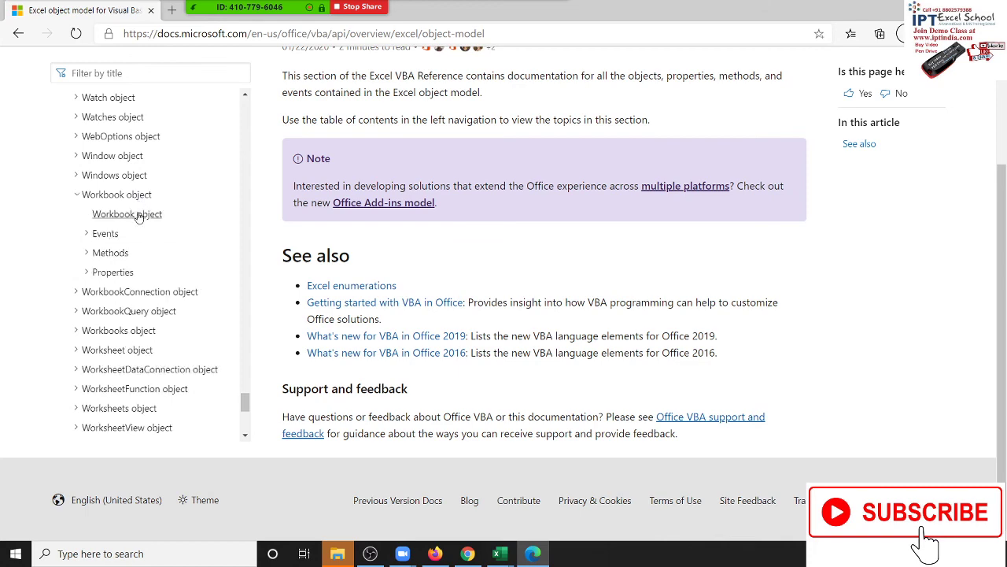
left_click(136, 221)
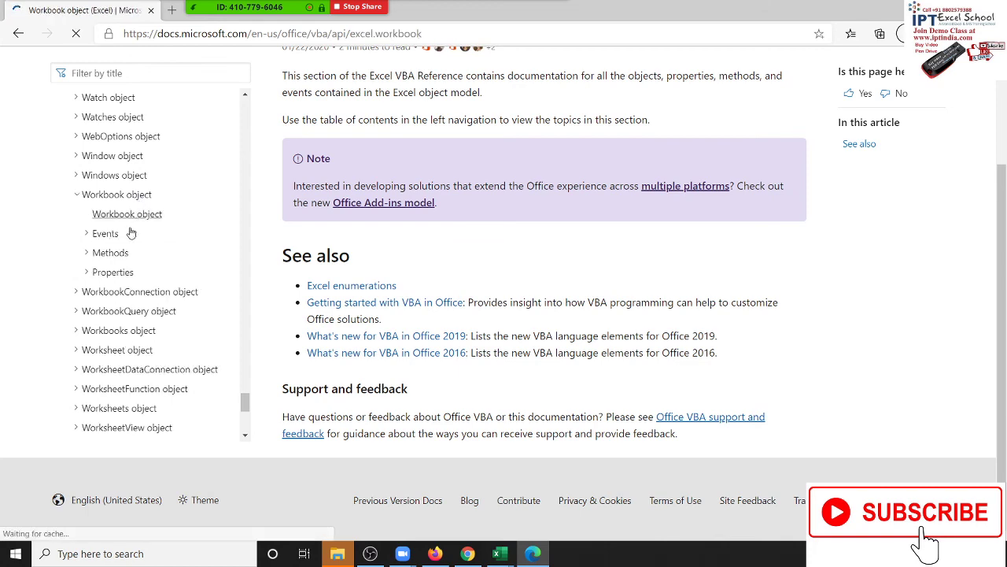
scroll(435, 315, "down", 4)
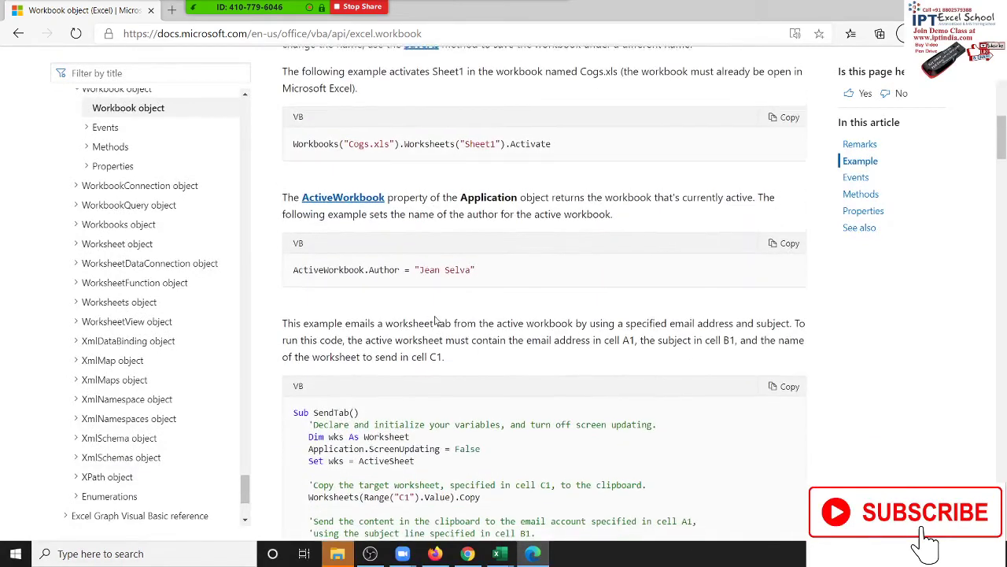
scroll(507, 312, "down", 3)
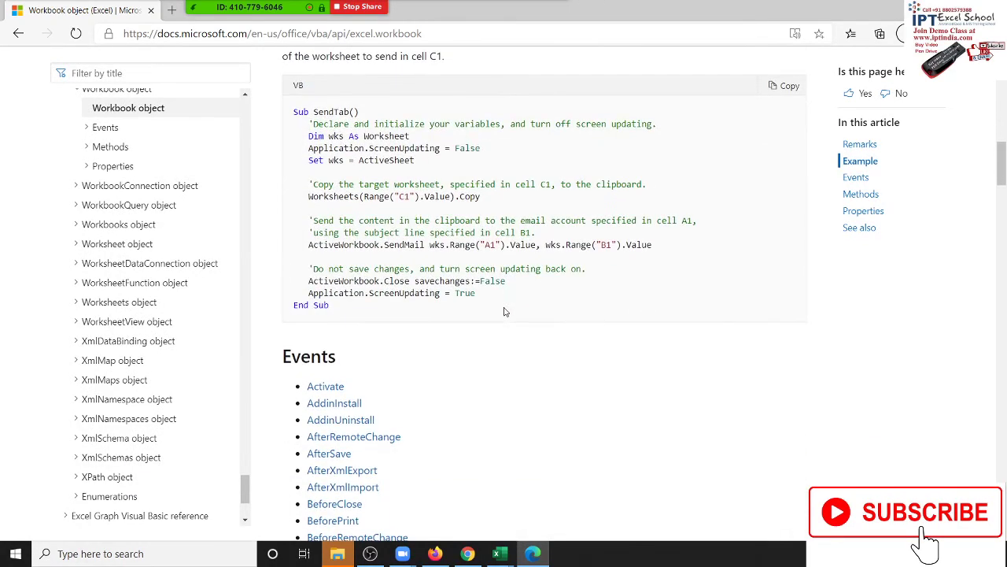
scroll(410, 299, "up", 2)
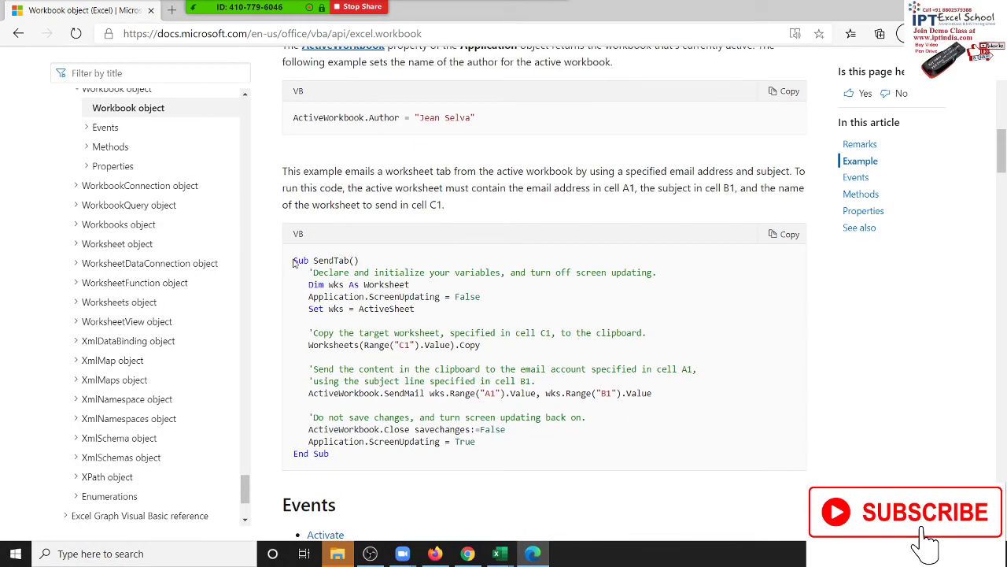
left_click_drag(293, 261, 329, 455)
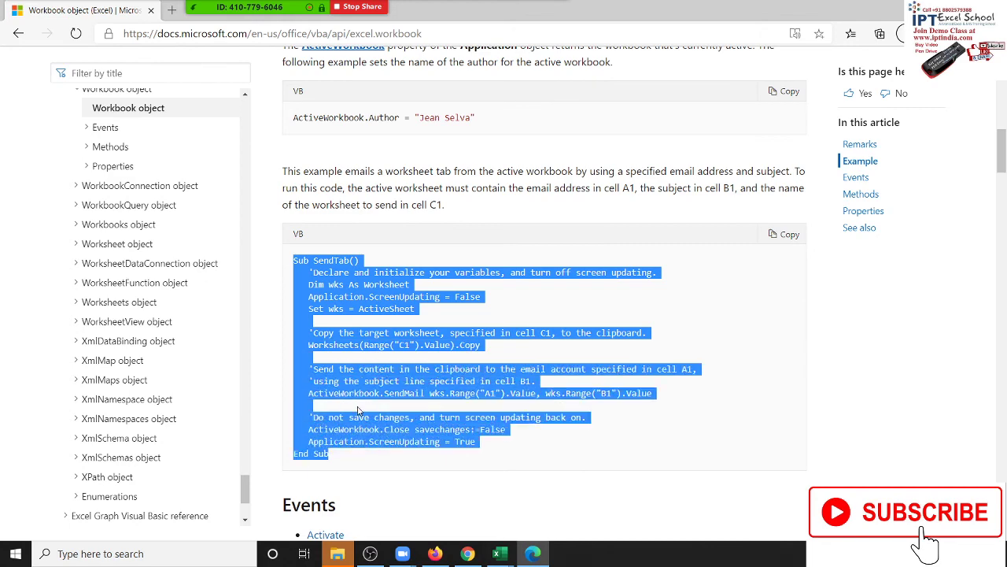
scroll(359, 411, "down", 4)
scroll(375, 317, "down", 1)
scroll(329, 184, "down", 1)
scroll(319, 341, "down", 3)
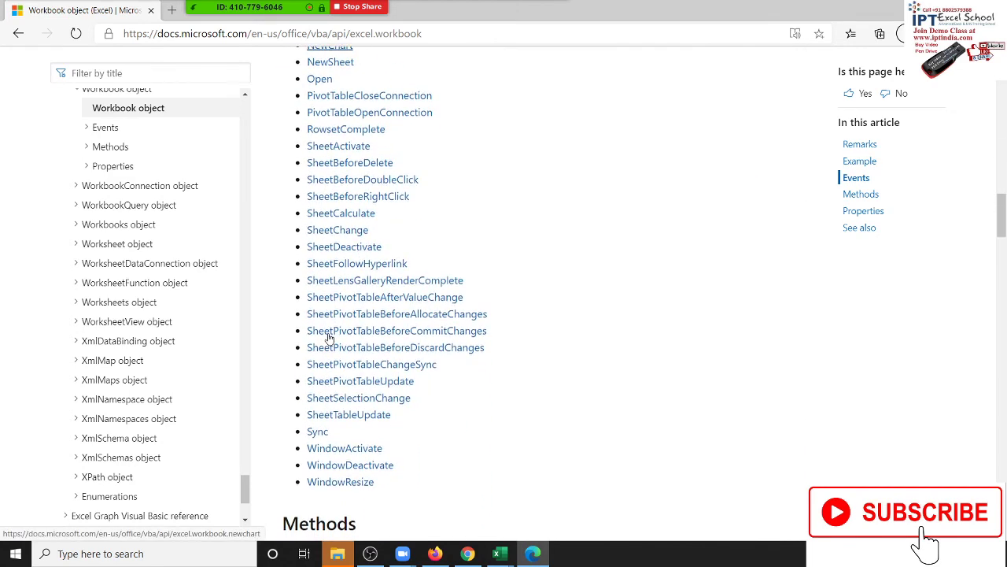
scroll(329, 337, "down", 4)
scroll(331, 288, "down", 6)
scroll(333, 295, "down", 3)
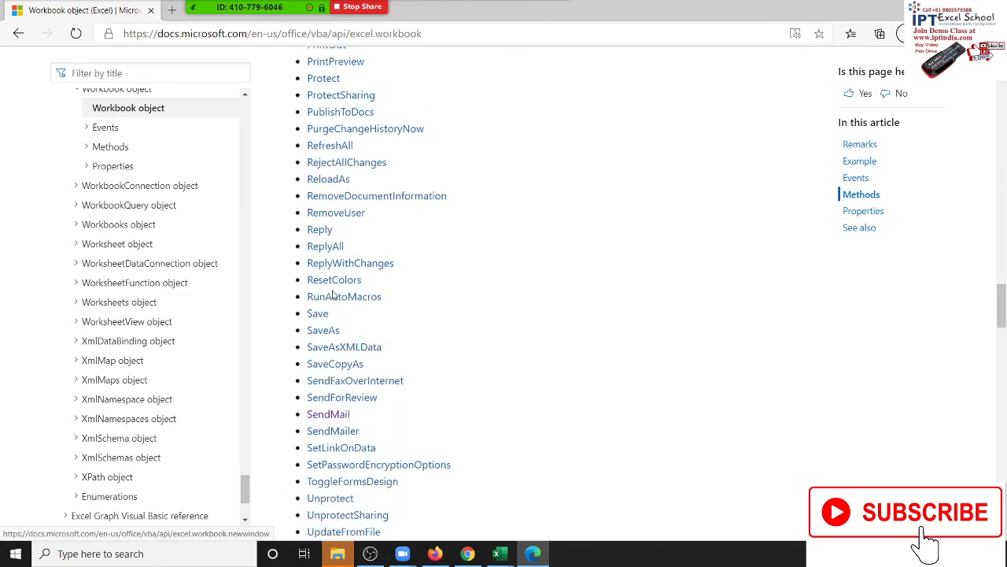
scroll(333, 295, "down", 4)
scroll(332, 295, "down", 5)
scroll(333, 291, "up", 3)
scroll(332, 296, "down", 3)
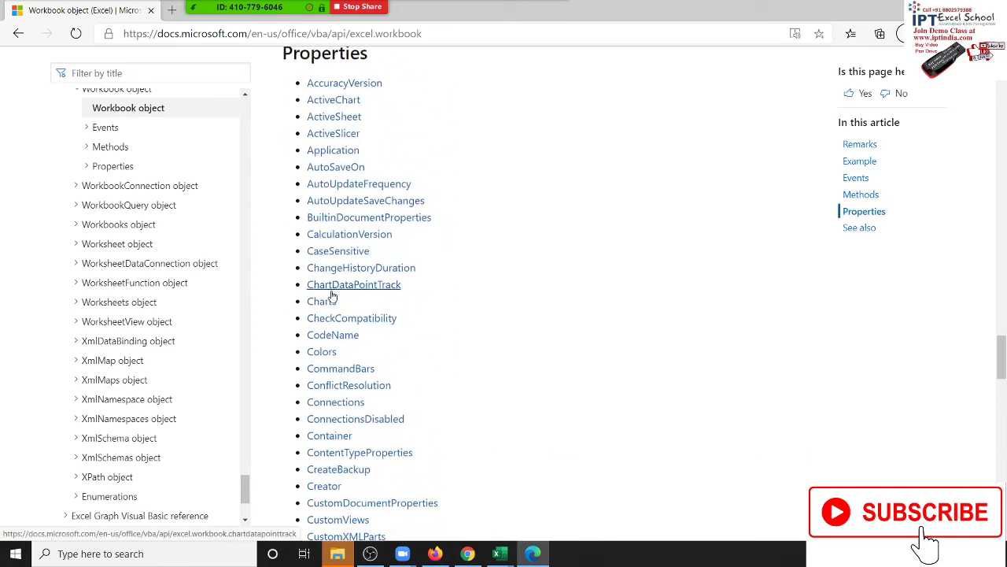
scroll(332, 296, "down", 3)
scroll(332, 296, "down", 6)
scroll(332, 295, "down", 4)
scroll(333, 296, "down", 3)
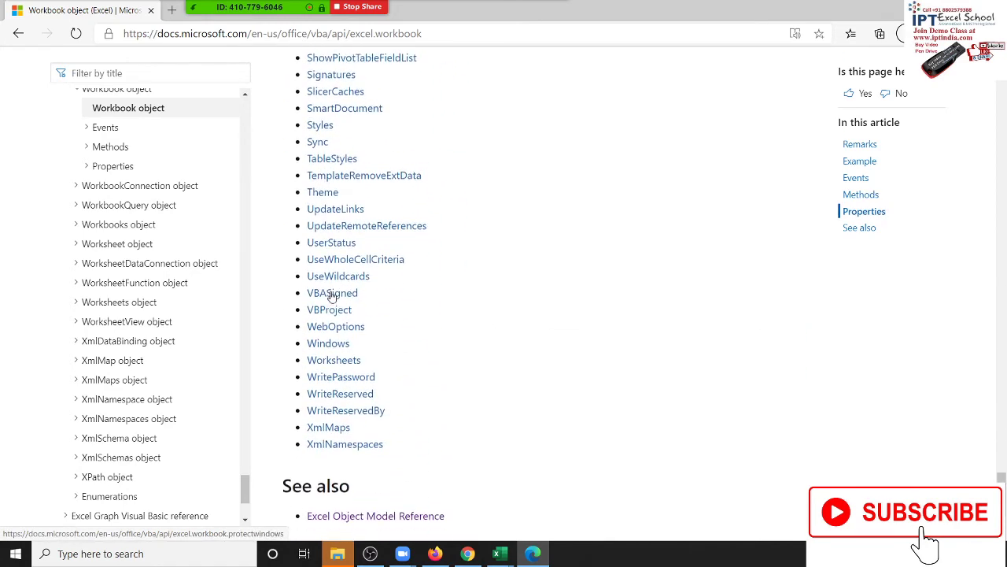
scroll(332, 296, "down", 3)
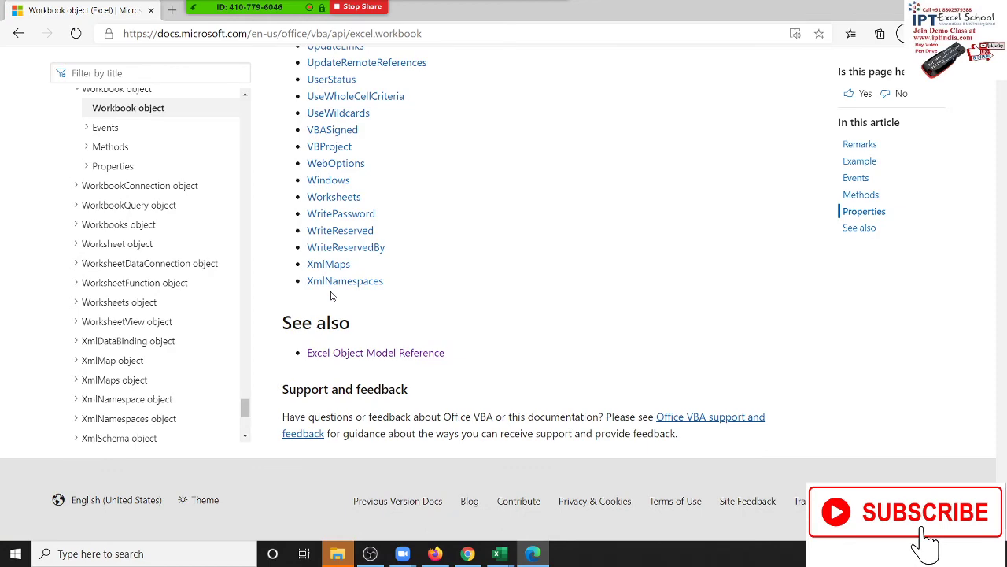
scroll(332, 296, "up", 1)
scroll(332, 296, "up", 1)
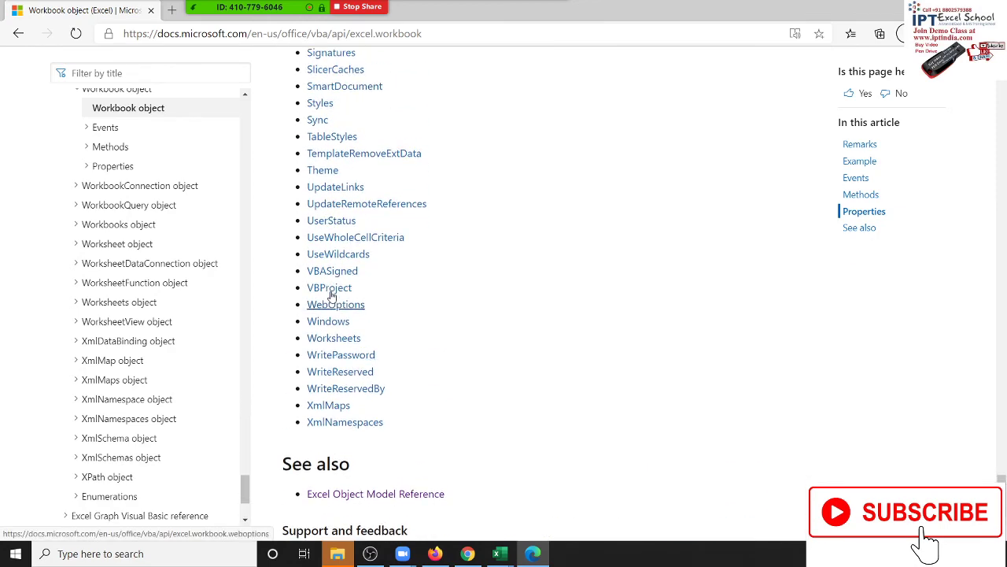
scroll(339, 307, "down", 2)
left_click(353, 354)
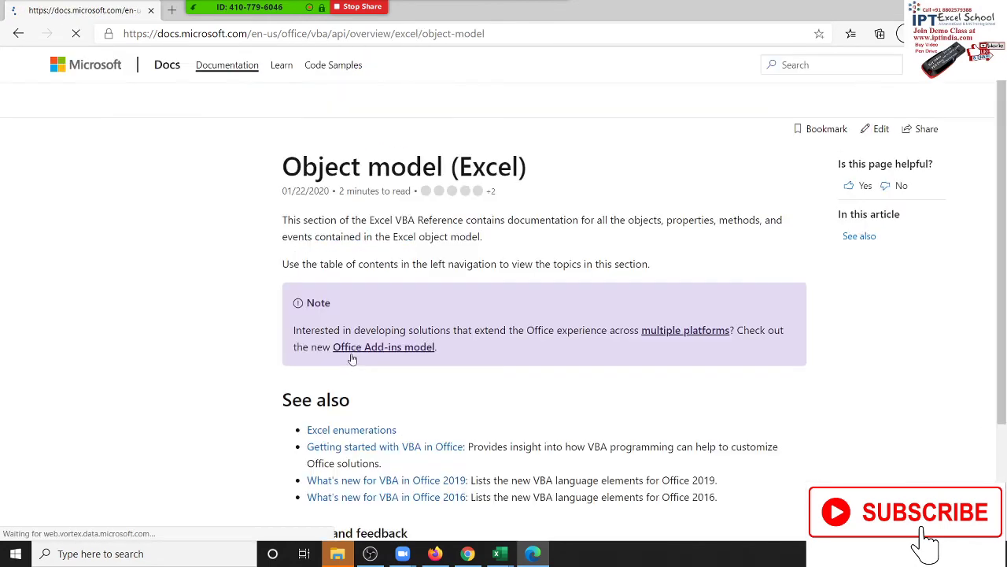
scroll(352, 358, "down", 2)
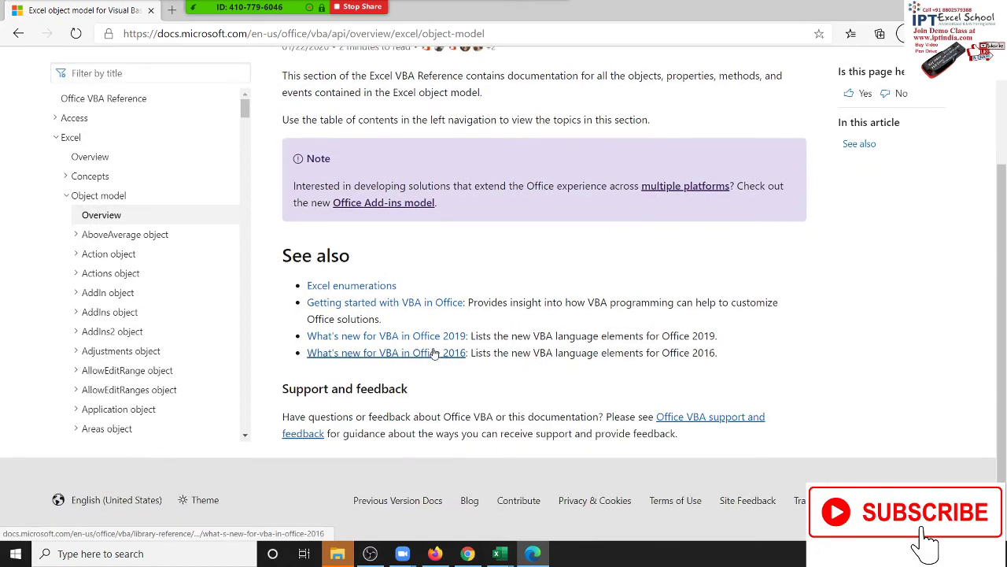
left_click(18, 33)
scroll(455, 311, "up", 5)
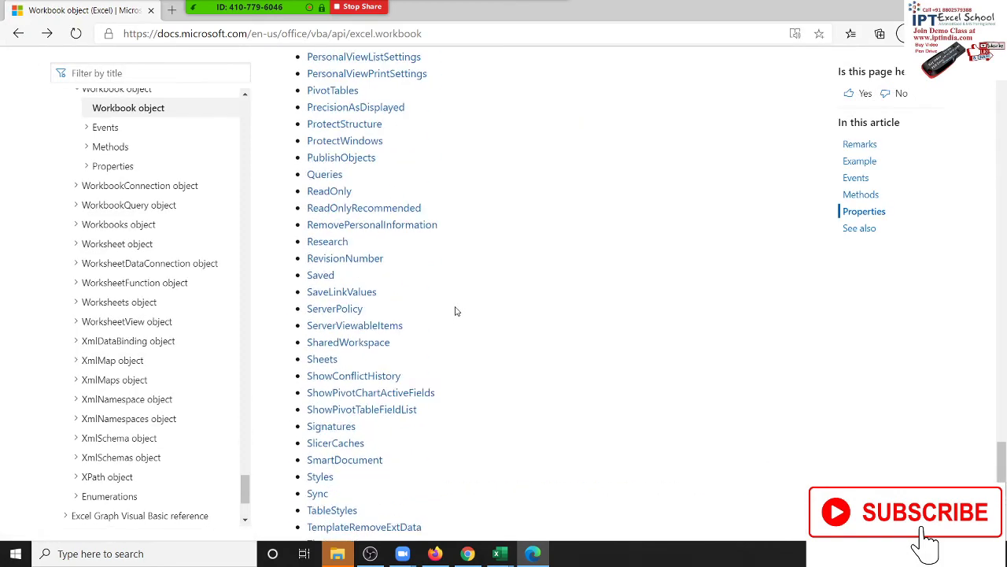
scroll(455, 311, "up", 5)
scroll(455, 311, "up", 5)
scroll(455, 311, "up", 7)
scroll(455, 311, "up", 5)
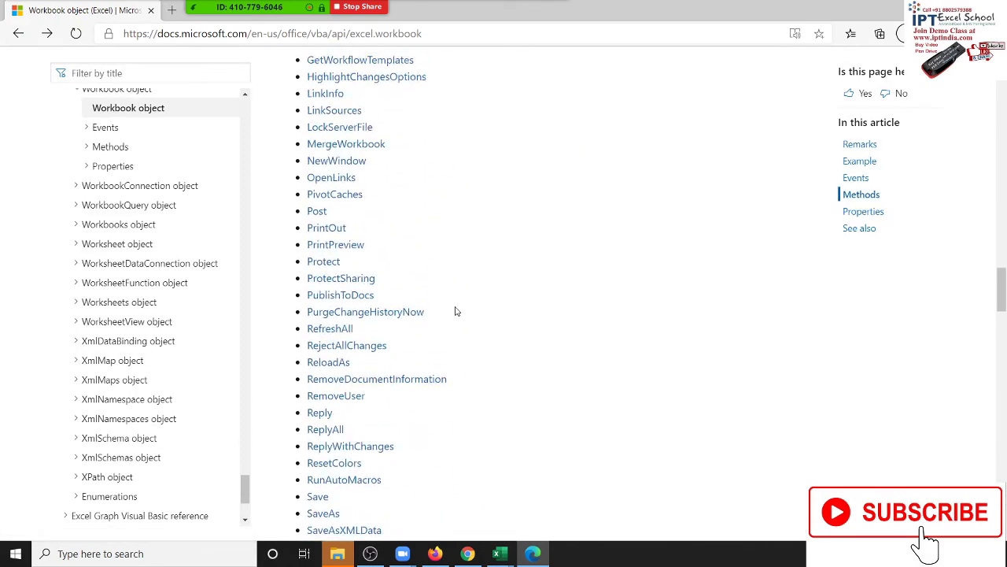
scroll(455, 311, "up", 5)
scroll(455, 311, "up", 5)
scroll(455, 311, "up", 5)
scroll(455, 311, "down", 5)
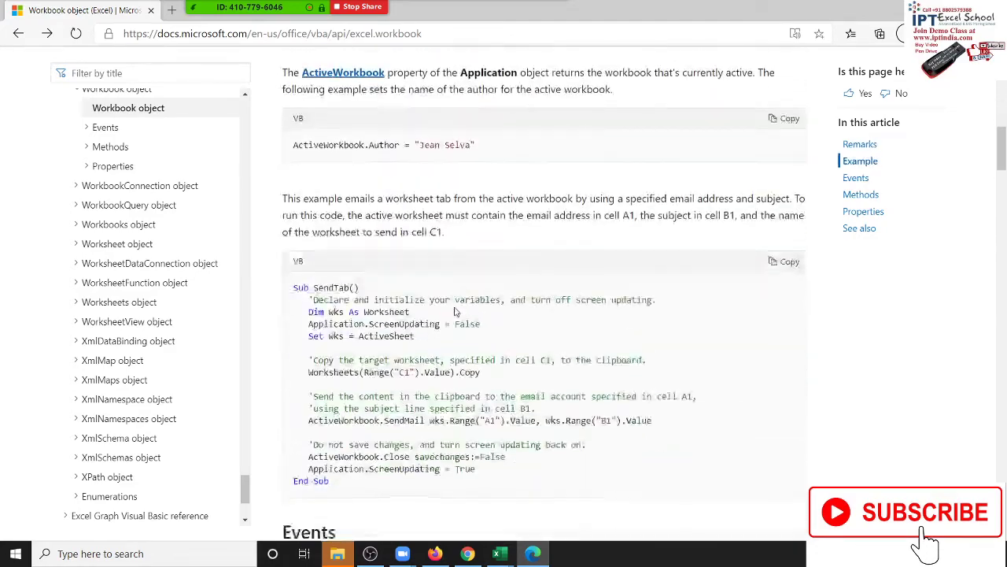
scroll(455, 311, "down", 5)
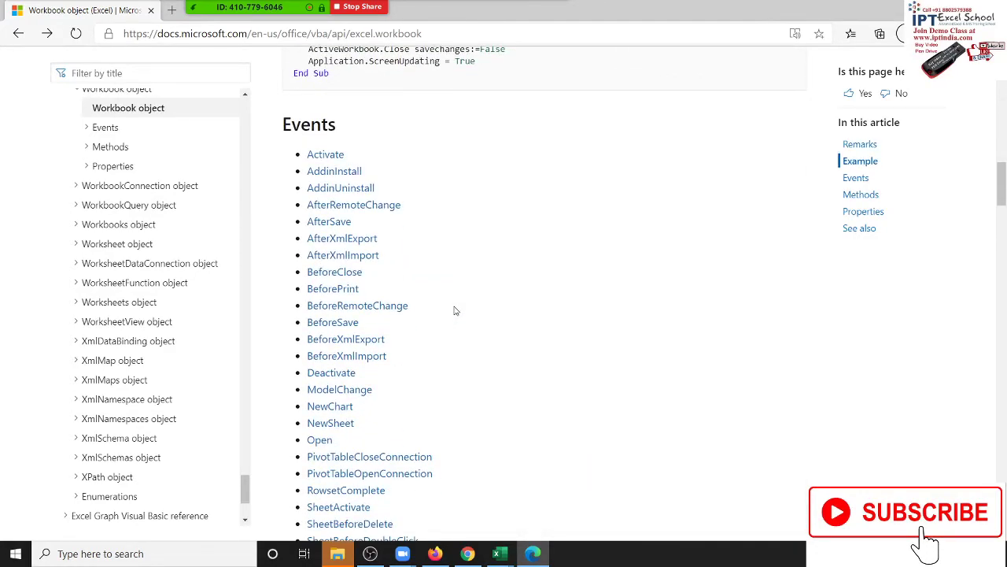
left_click_drag(278, 126, 432, 449)
scroll(444, 418, "down", 4)
scroll(443, 418, "down", 3)
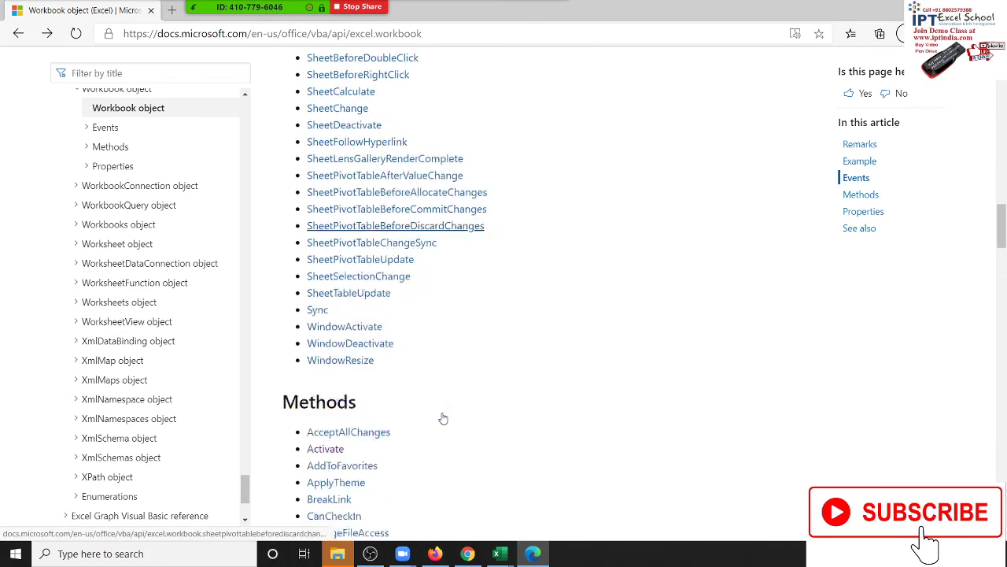
scroll(443, 418, "down", 2)
scroll(441, 414, "down", 2)
scroll(434, 398, "down", 1)
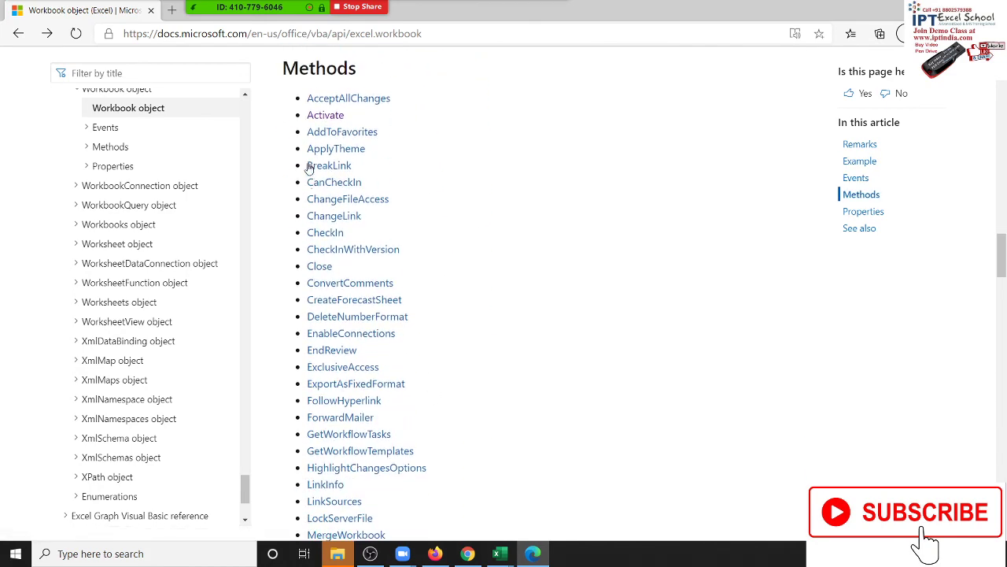
mouse_move(288, 101)
left_mouse_down()
mouse_move(303, 270)
mouse_move(282, 119)
left_mouse_up()
left_click(275, 141)
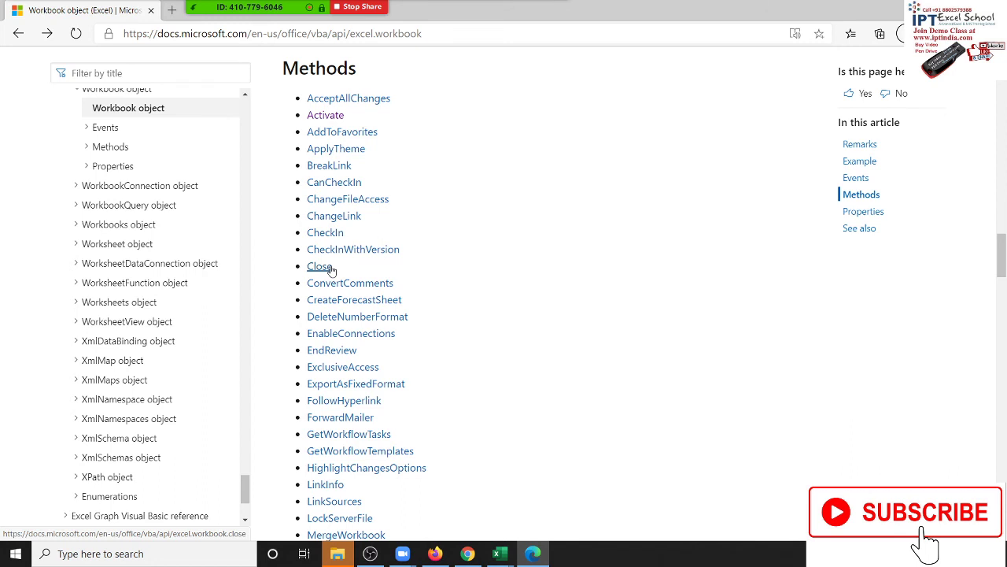
scroll(331, 269, "down", 3)
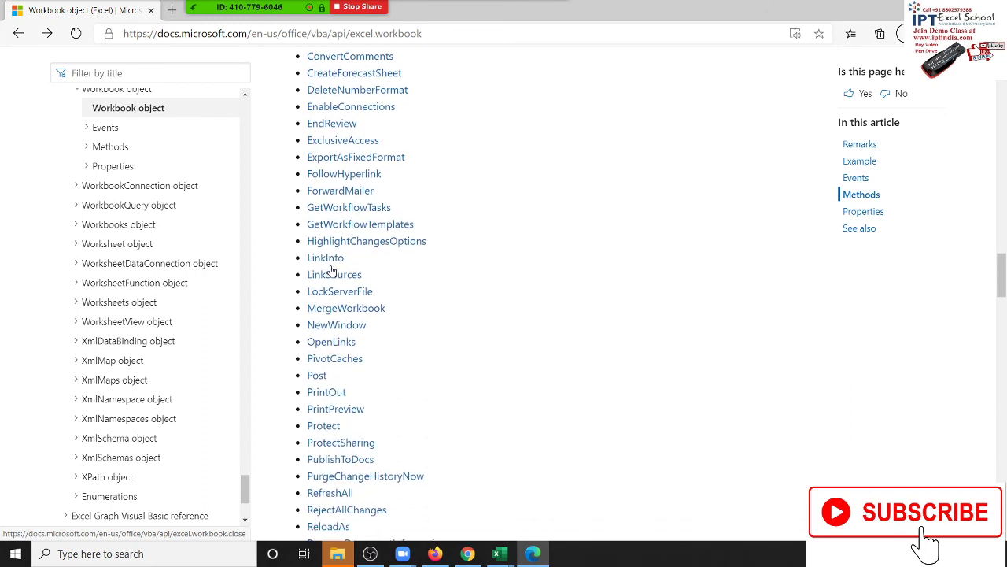
scroll(326, 288, "down", 1)
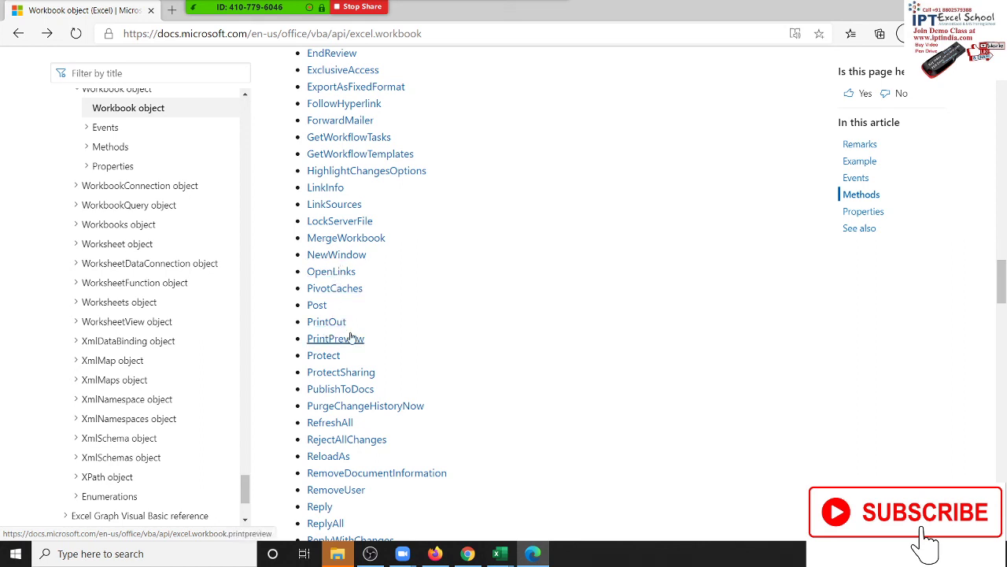
scroll(352, 340, "down", 1)
scroll(353, 349, "down", 1)
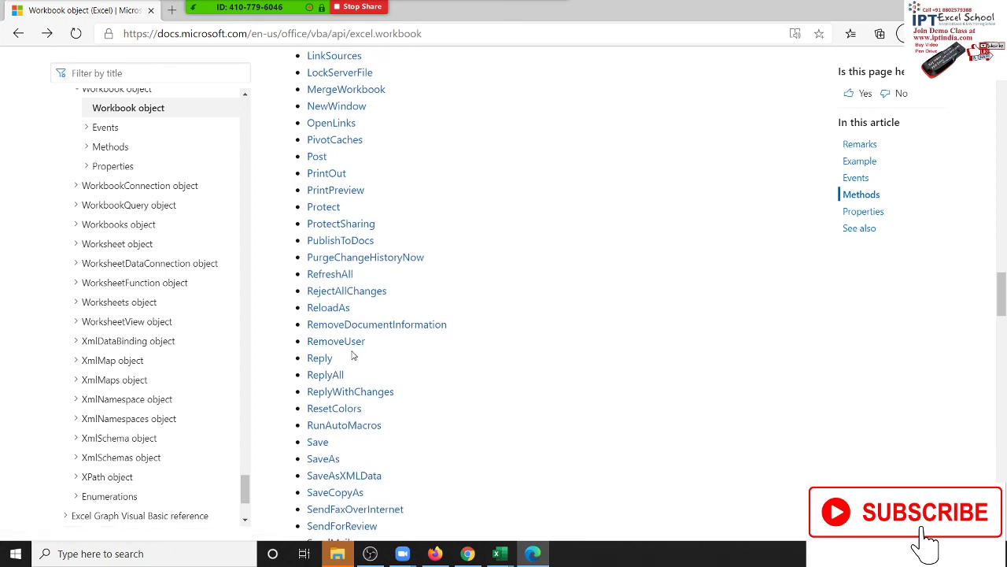
scroll(352, 355, "down", 1)
scroll(353, 355, "down", 1)
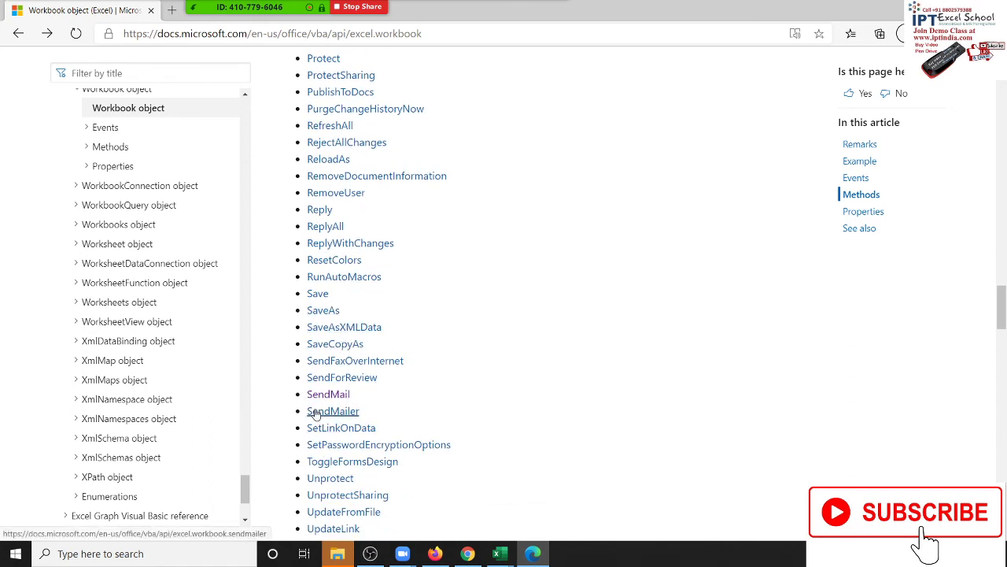
- Open the Workbook.SaveAs documentation and study its syntax and FileFormat parameter
left_click(320, 313)
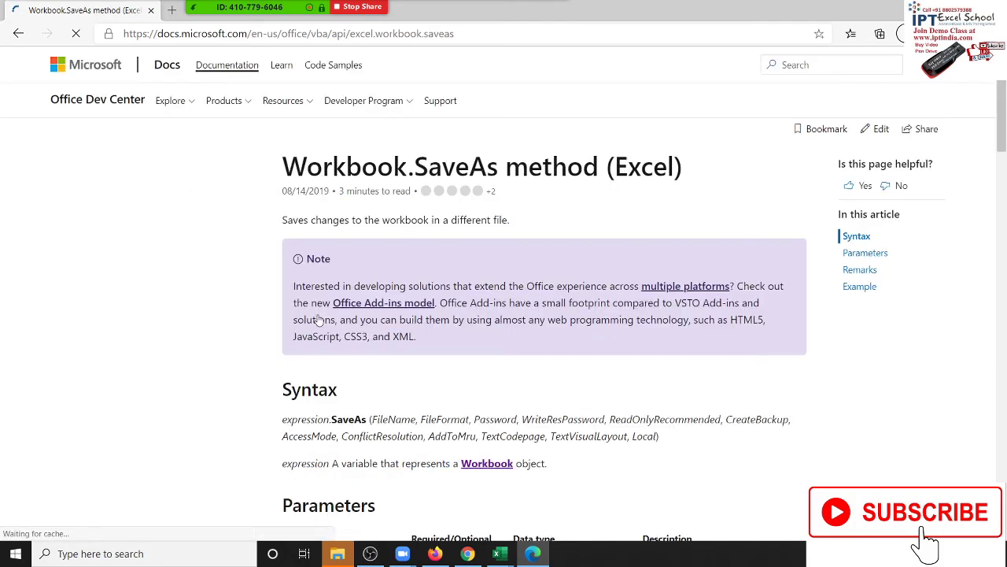
scroll(421, 343, "down", 3)
scroll(562, 348, "down", 3)
scroll(562, 349, "down", 2)
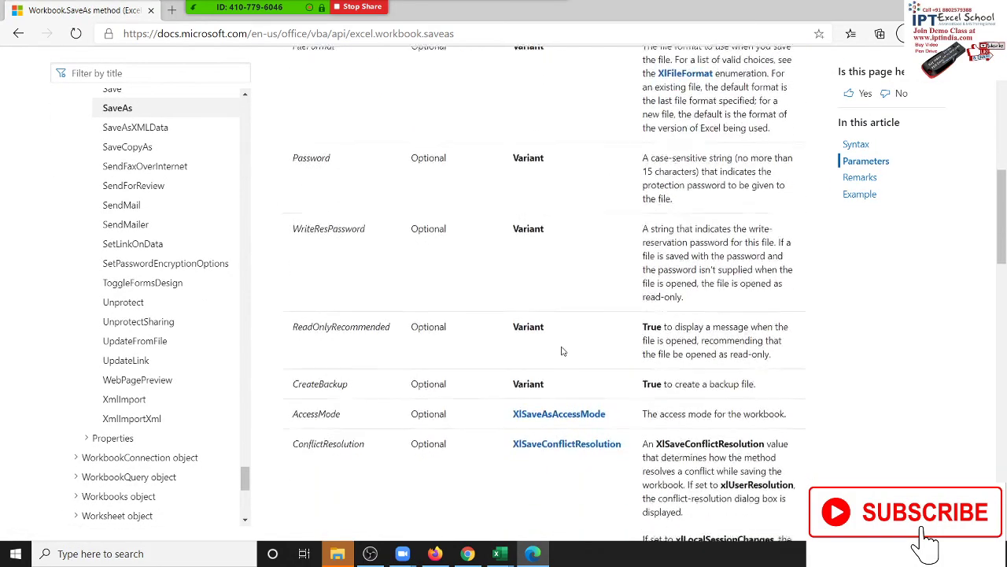
scroll(562, 349, "up", 6)
scroll(562, 348, "up", 2)
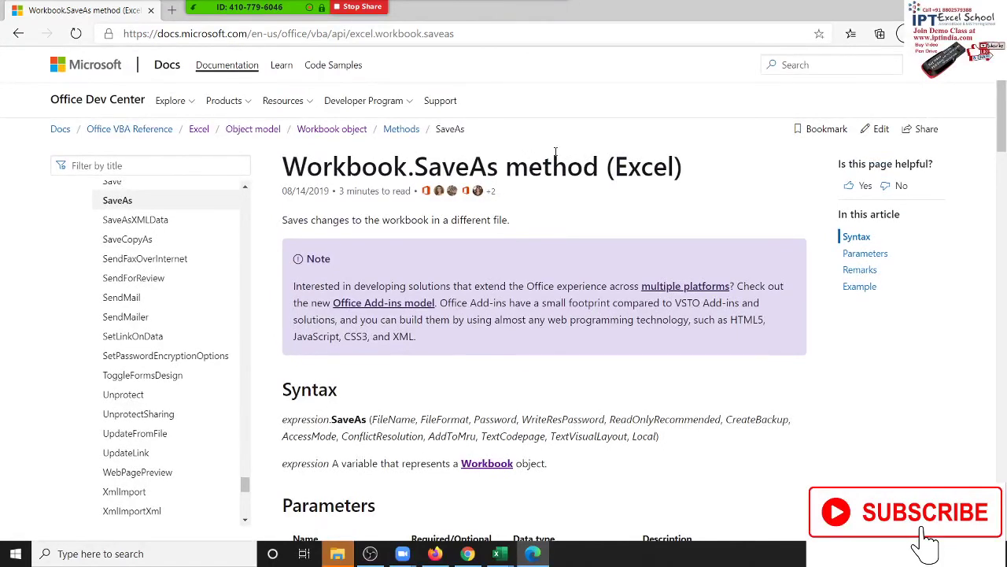
scroll(559, 197, "down", 3)
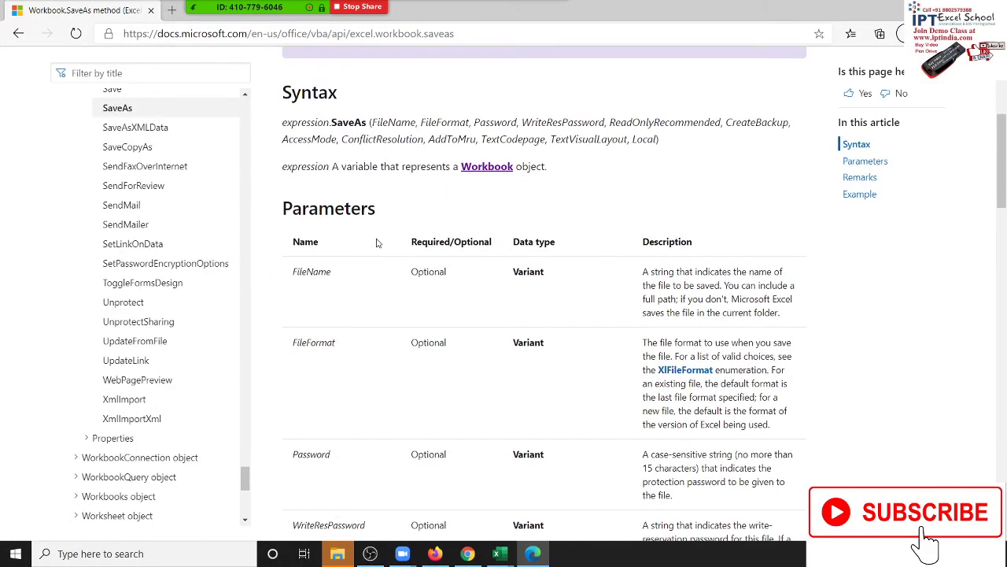
scroll(307, 172, "up", 1)
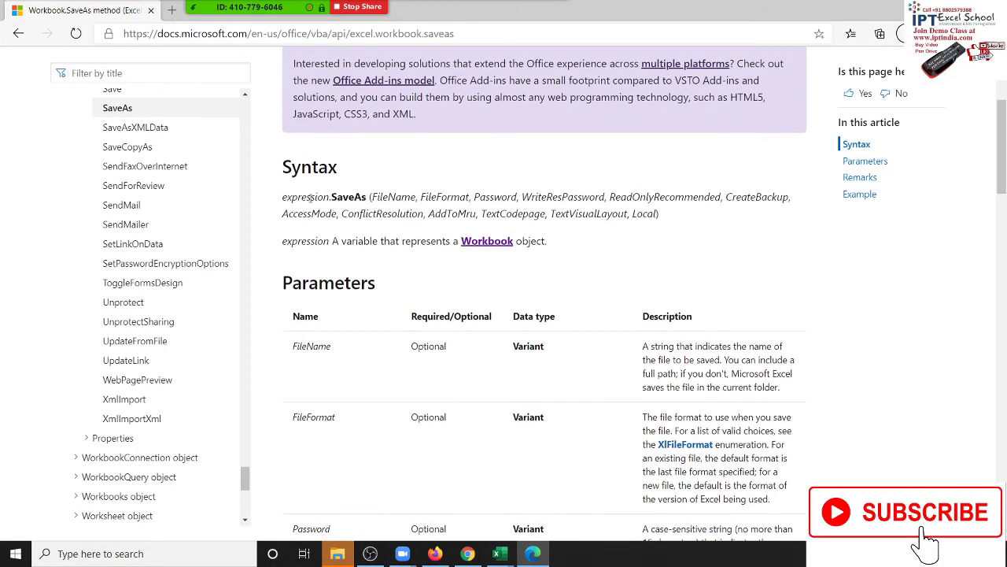
double_click(311, 197)
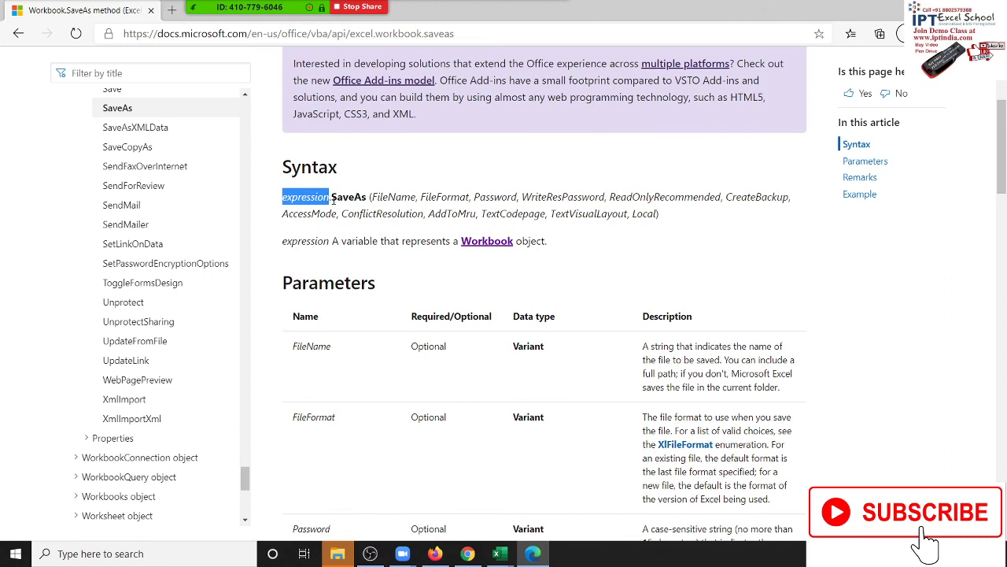
double_click(348, 198)
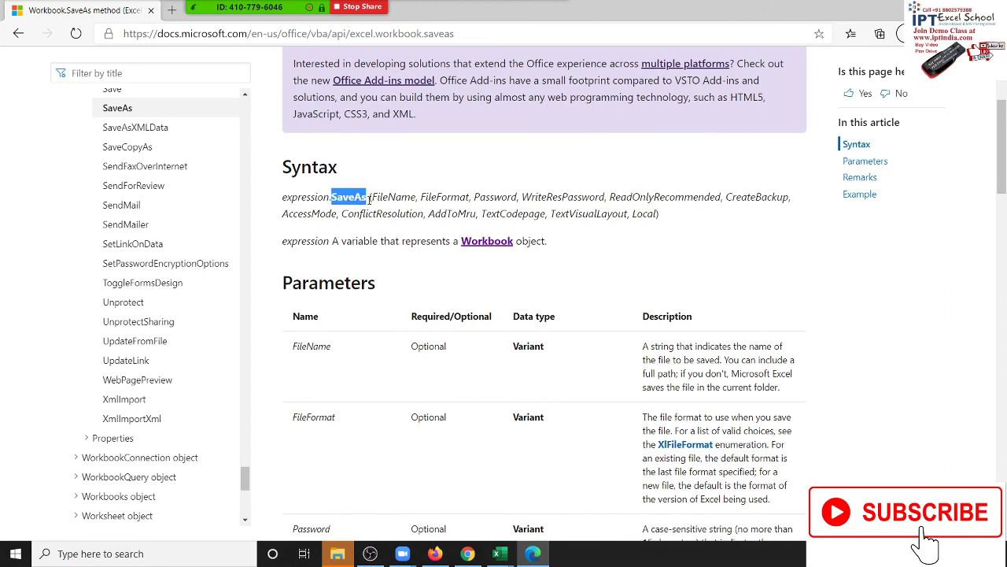
mouse_move(373, 197)
left_mouse_down()
mouse_move(392, 217)
mouse_move(663, 220)
left_mouse_up()
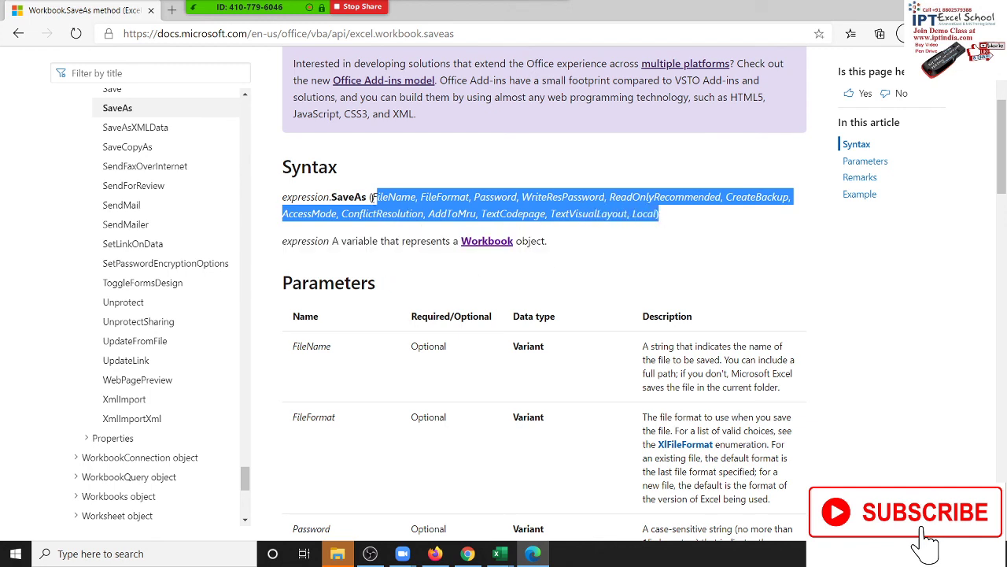
scroll(370, 226, "down", 2)
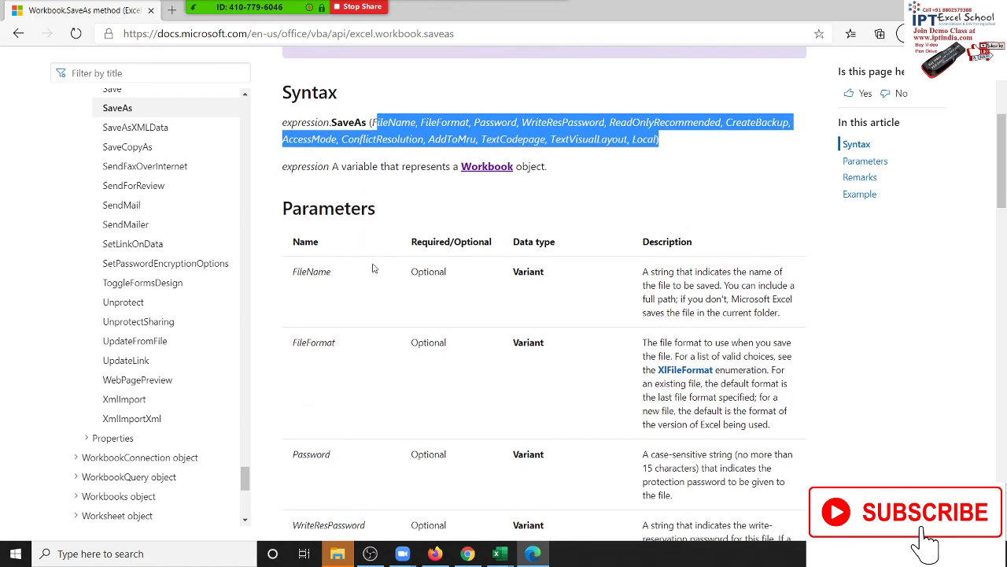
scroll(400, 268, "down", 2)
left_click(416, 206)
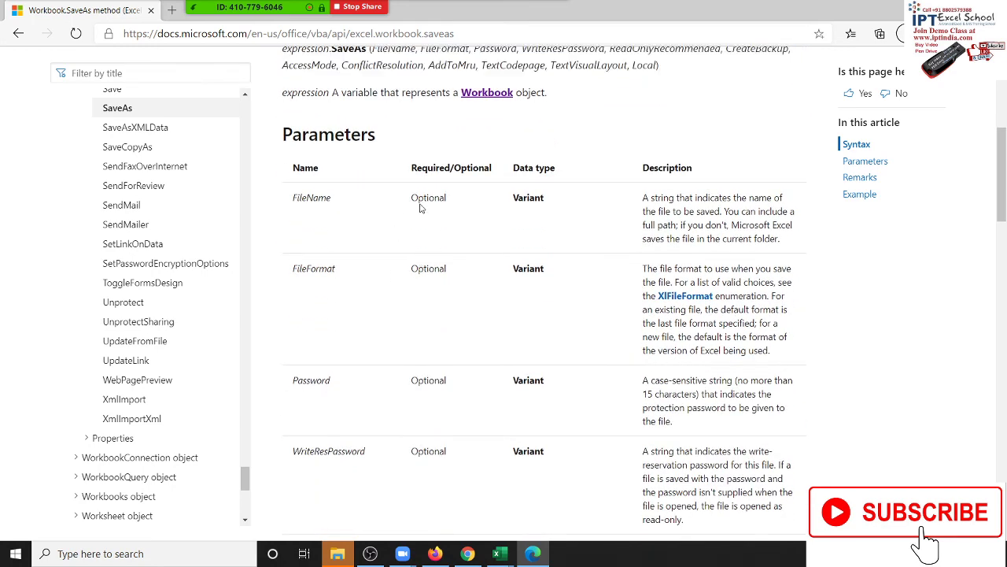
double_click(428, 268)
scroll(591, 260, "down", 2)
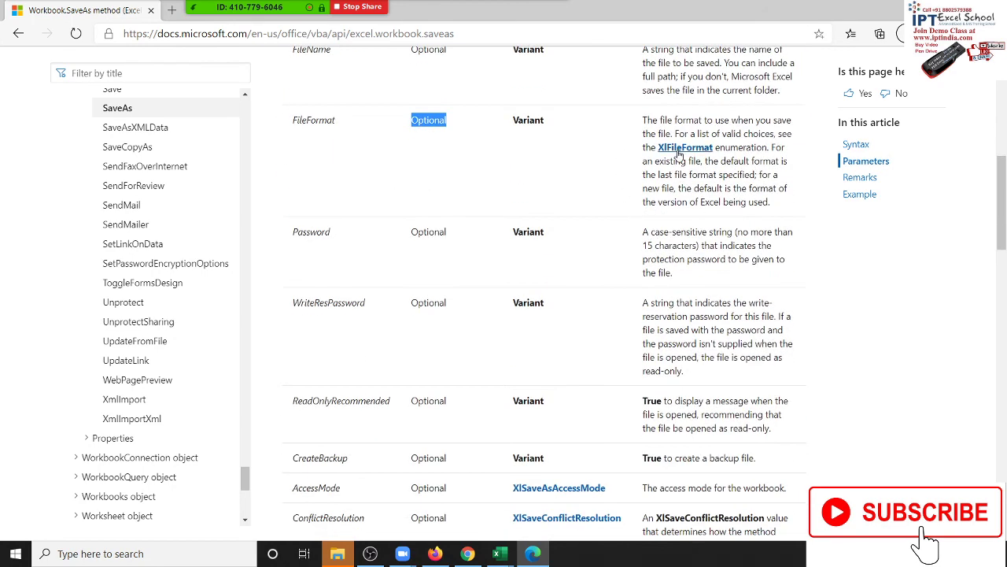
- Browse the XlFileFormat enumeration table, then go back to the Workbook object page
left_click(683, 148)
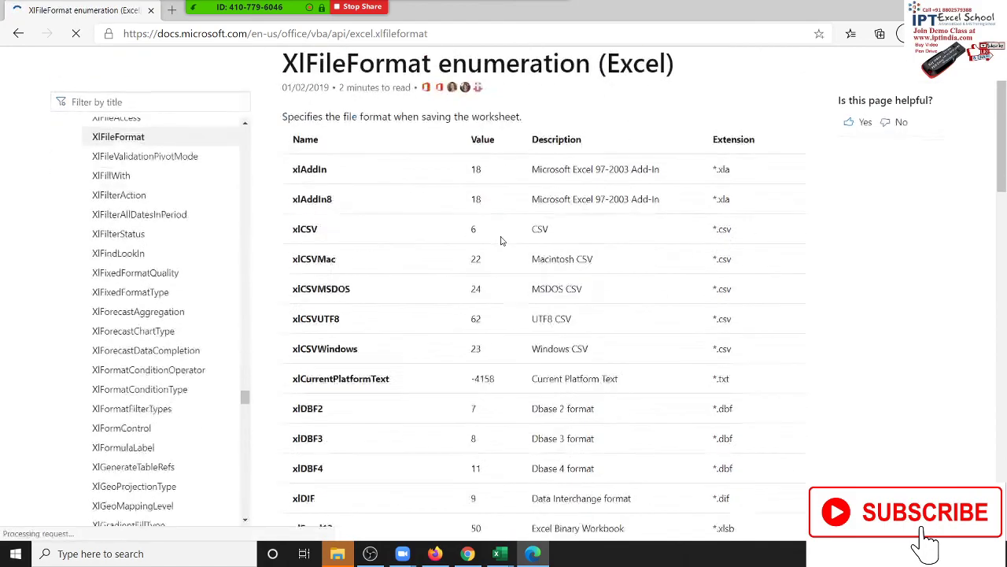
scroll(501, 241, "down", 3)
scroll(501, 240, "down", 1)
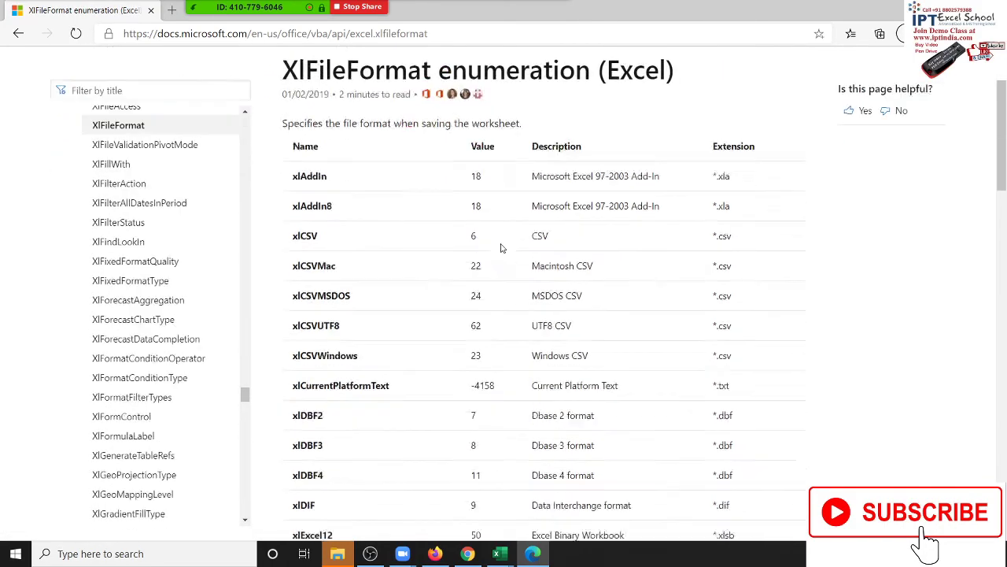
scroll(502, 244, "down", 5)
scroll(504, 249, "down", 5)
scroll(503, 249, "down", 5)
scroll(503, 249, "down", 4)
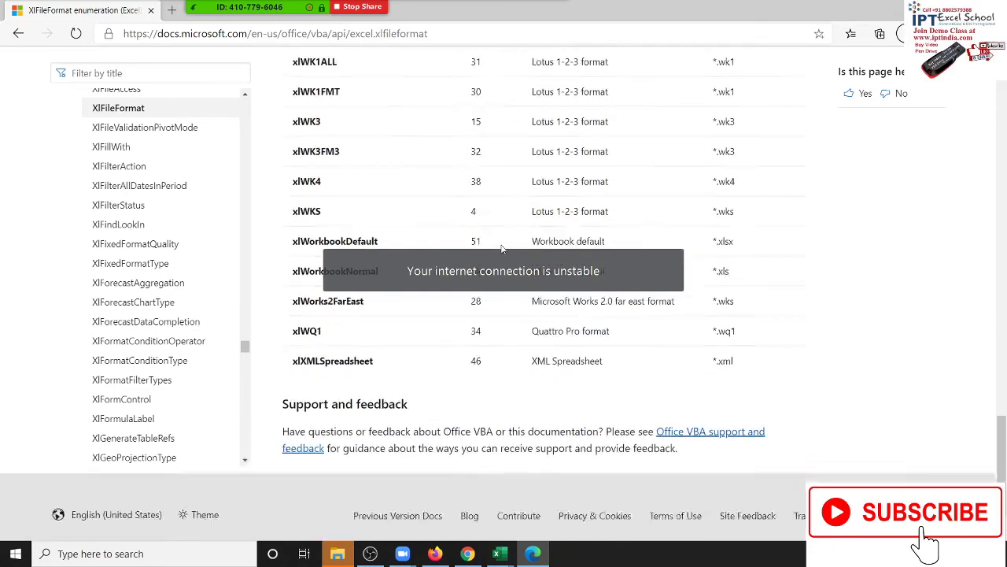
left_click(18, 33)
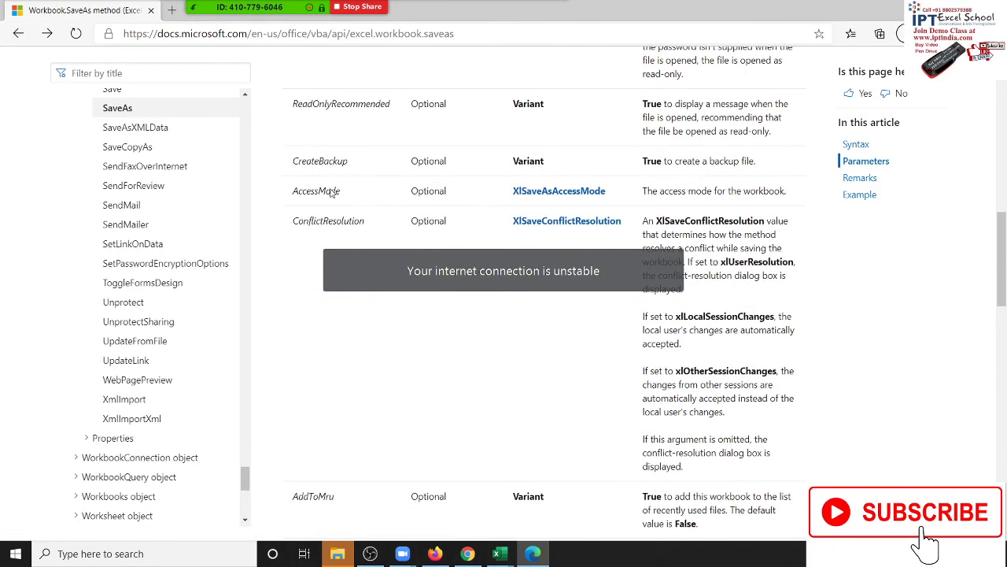
left_click(18, 33)
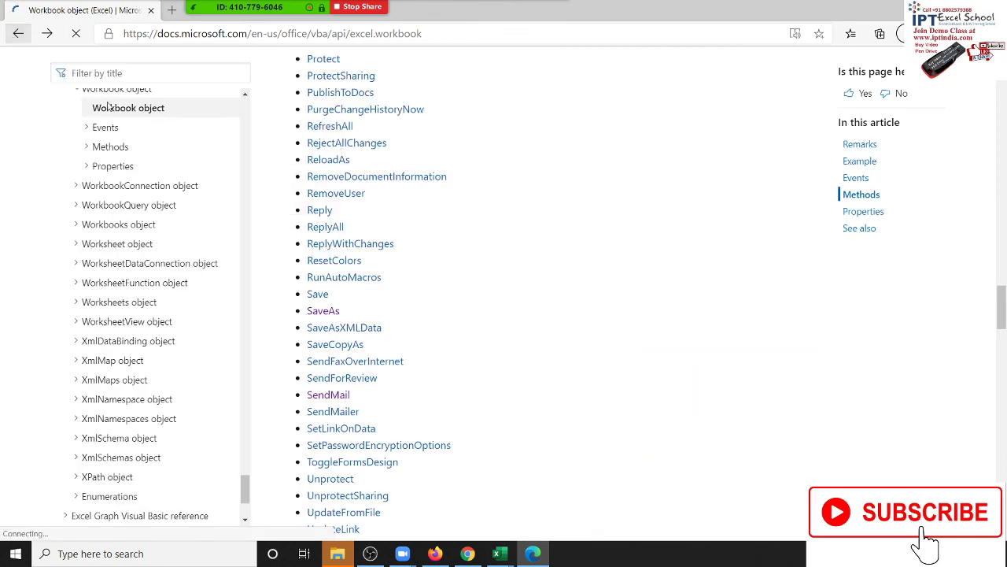
- Copy the Workbook object docs URL and send it in a WhatsApp chat
left_click(455, 34)
double_click(453, 34)
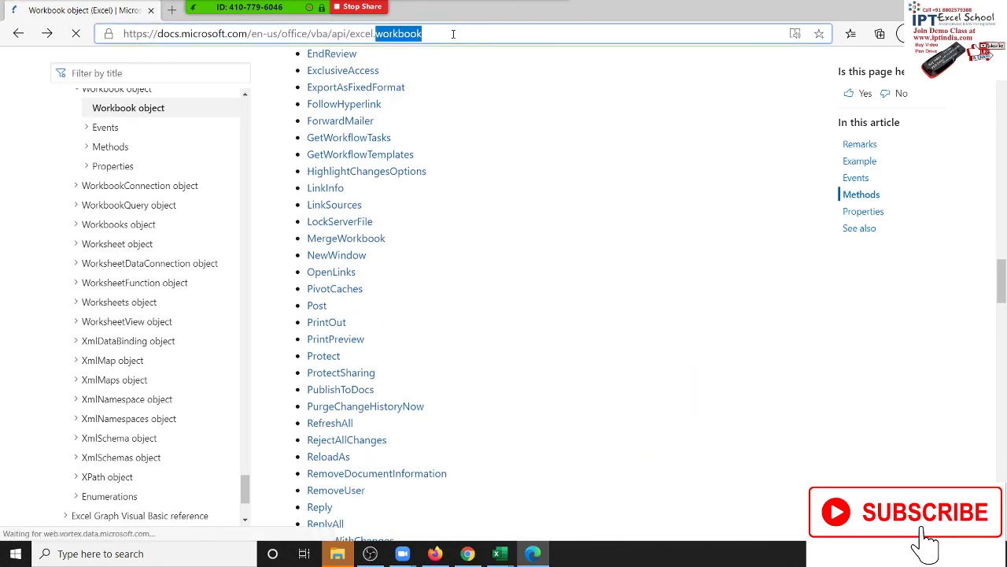
left_click(453, 34)
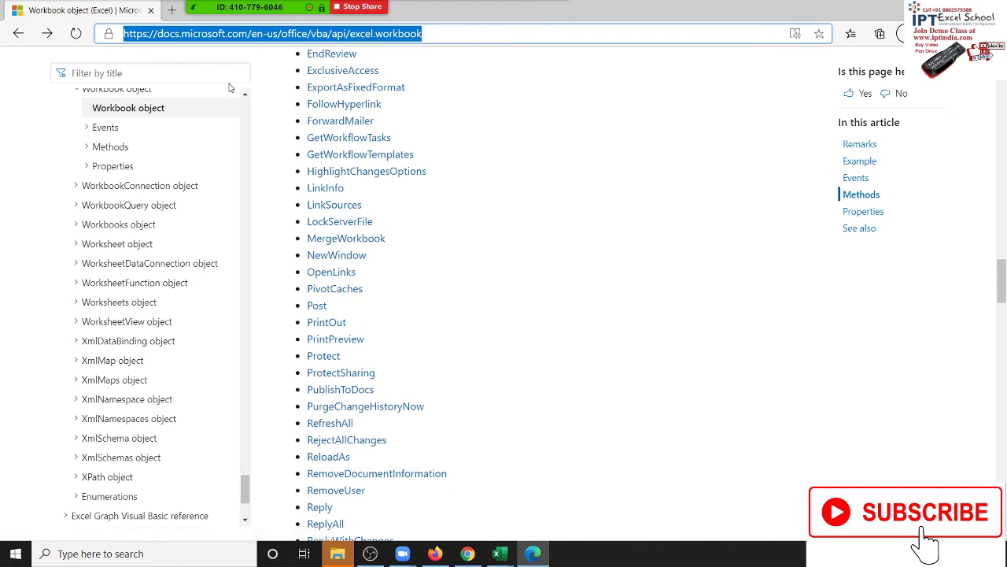
left_click(466, 556)
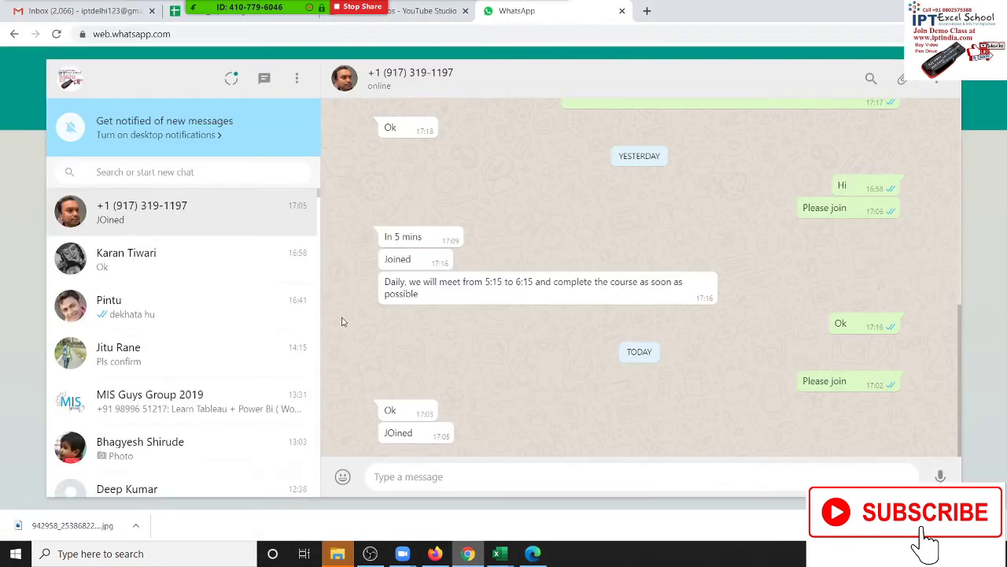
left_click(181, 224)
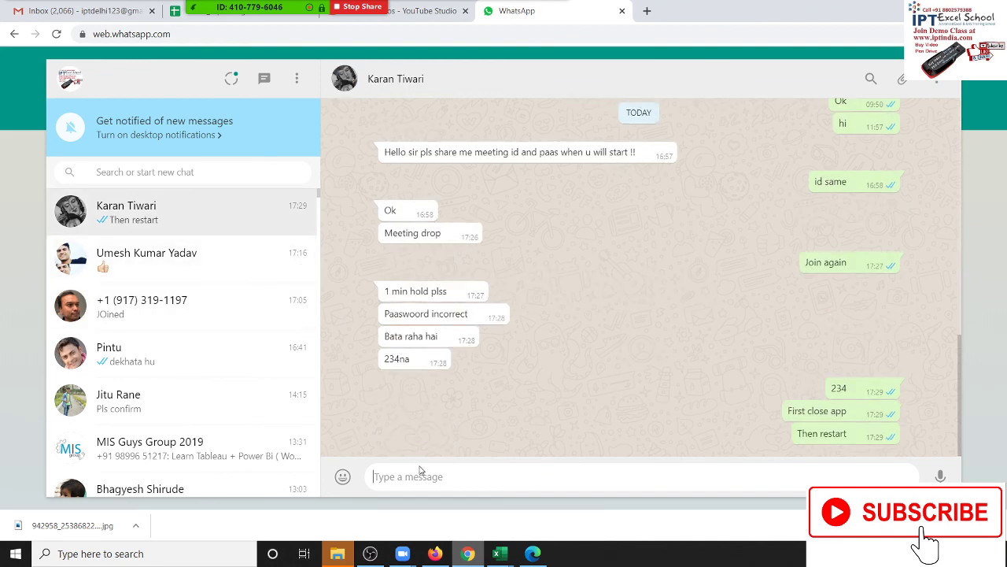
type("https://docs.microsoft.com/en-us/office/vba/api/excel.workbook")
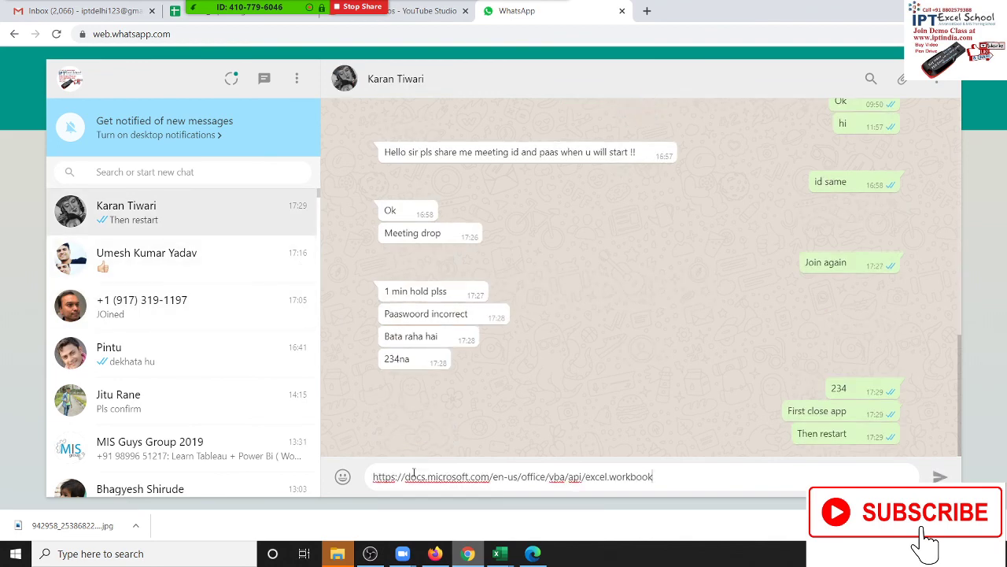
key("Return")
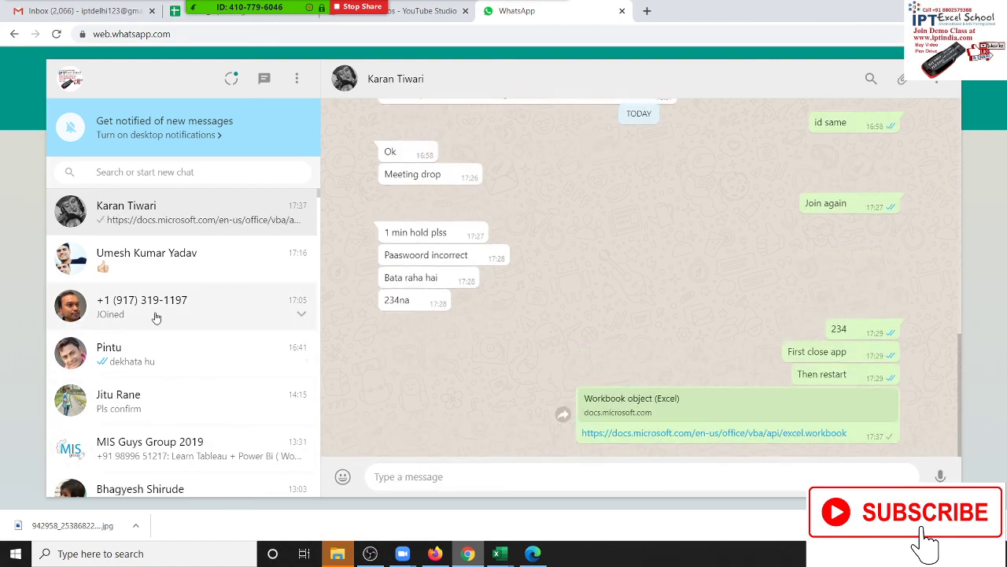
- Send the same link in a second chat, then return to the Excel VBA Editor
left_click(157, 309)
type("https://docs.microsoft.com/en-us/office/vba/api/excel.workbook")
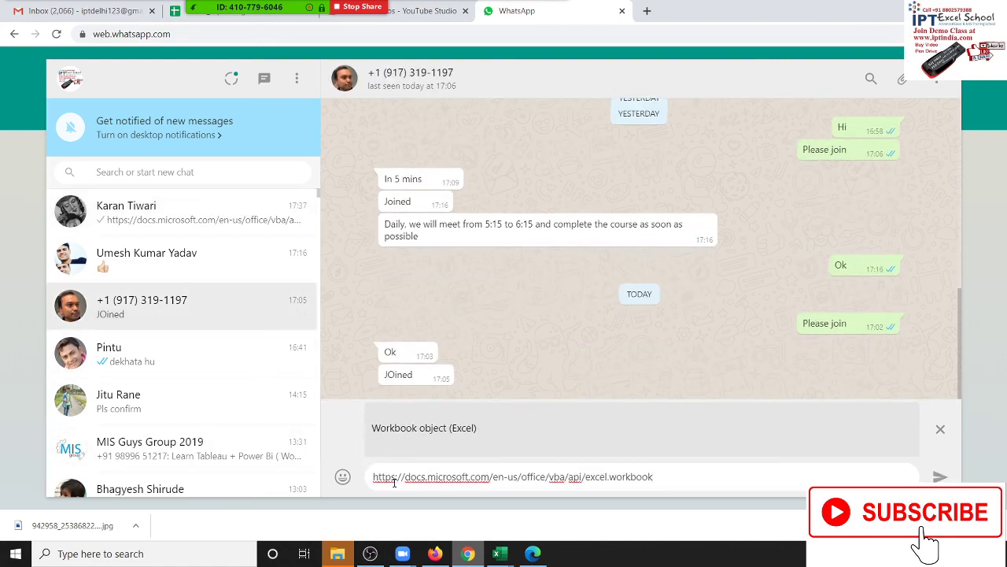
key("Return")
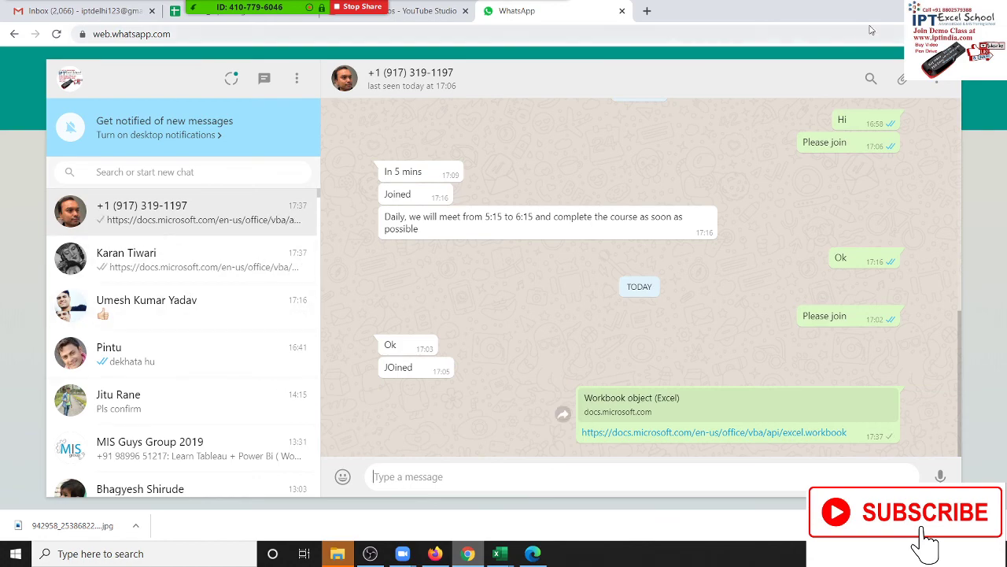
key("alt+Tab")
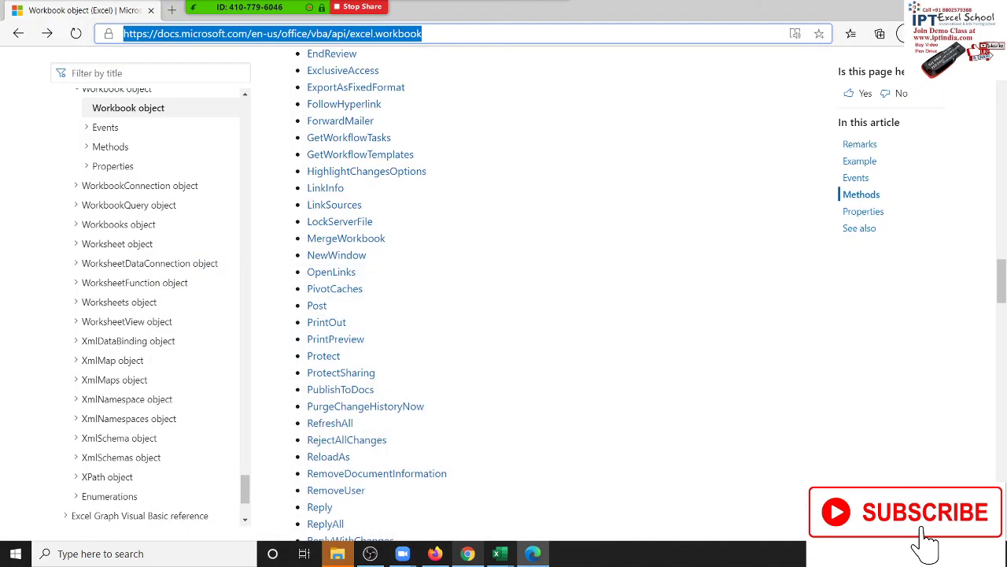
key("alt+Tab")
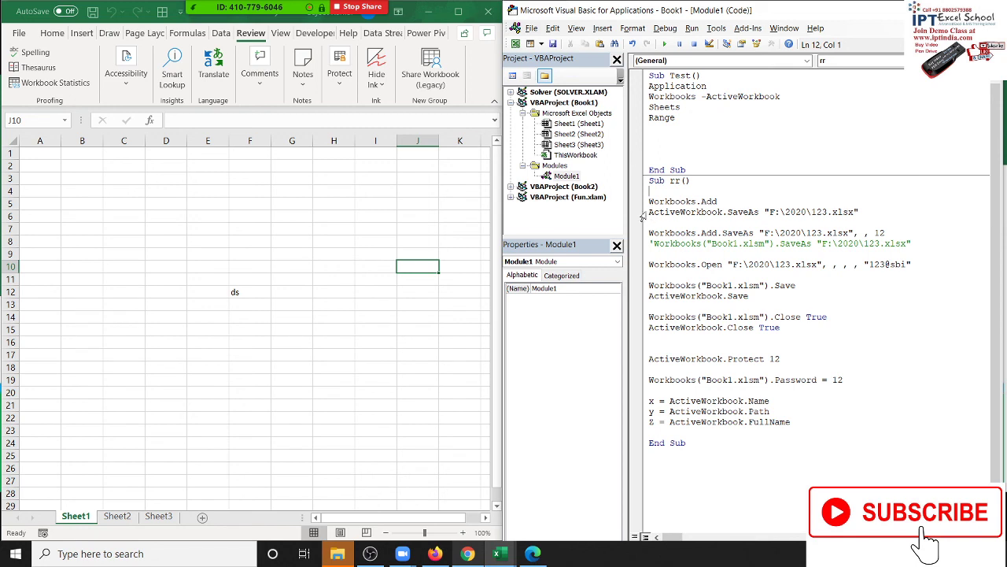
- Highlight the Workbooks.Add and SaveAs lines, then the x and y assignment lines, in the rr macro
mouse_move(643, 202)
left_mouse_down()
mouse_move(661, 329)
mouse_move(696, 422)
left_mouse_up()
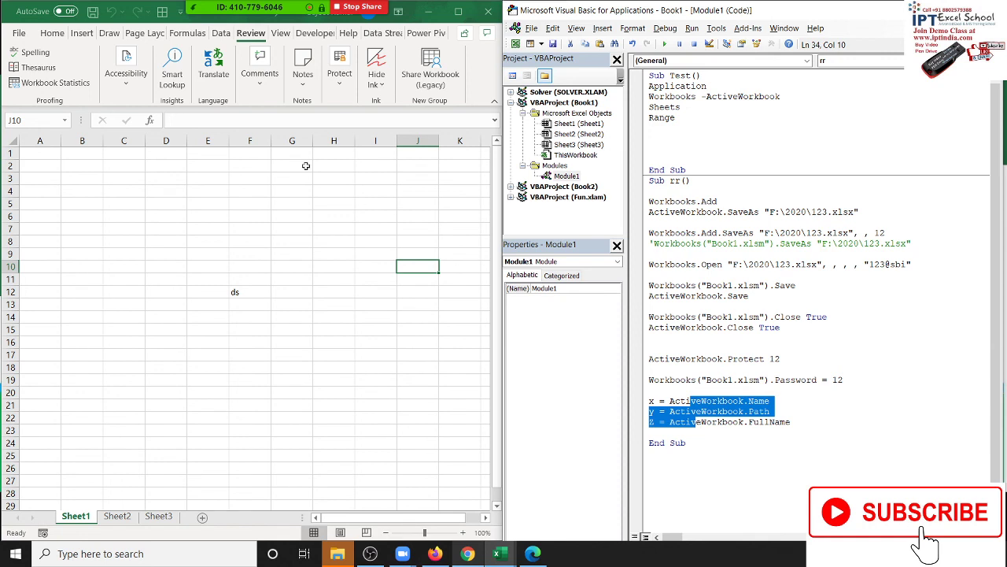
left_click(736, 423)
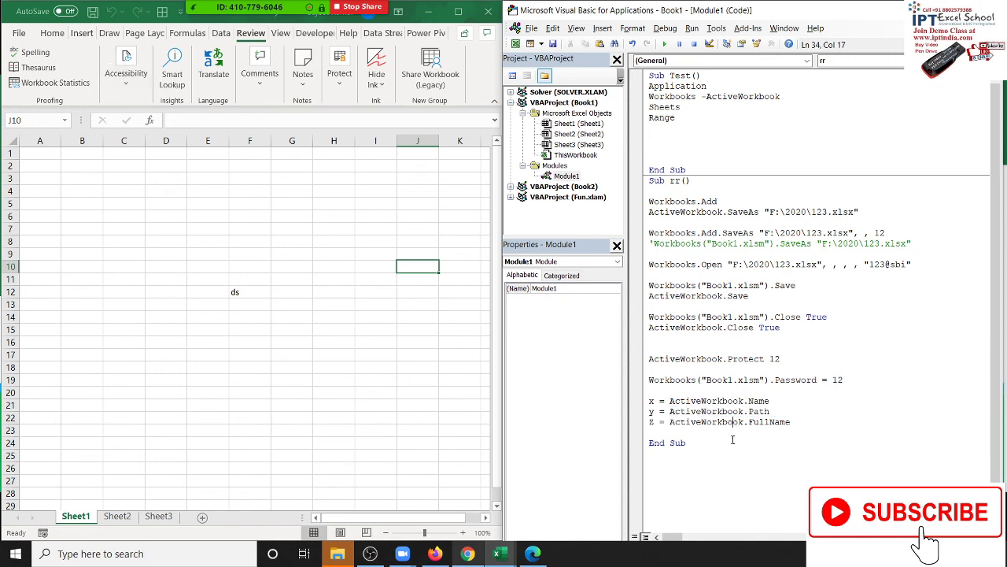
left_click_drag(656, 407, 641, 404)
left_click(650, 415)
double_click(650, 401)
- Add a MsgBox x line just before End Sub
left_click(678, 428)
key("Return")
type("bo")
type("\\")
key("BackSpace")
type("ox")
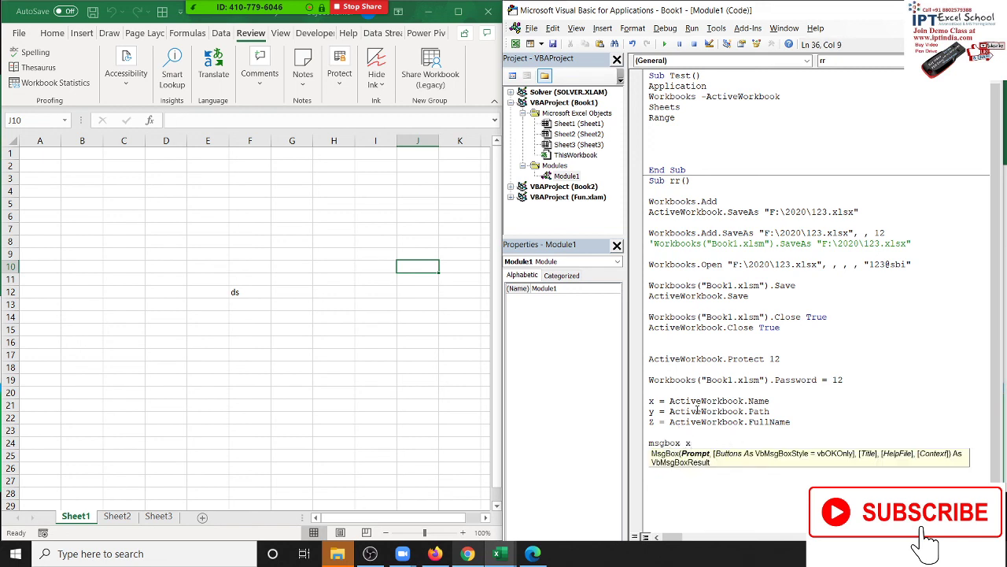
left_click(697, 411)
left_click_drag(665, 402, 761, 411)
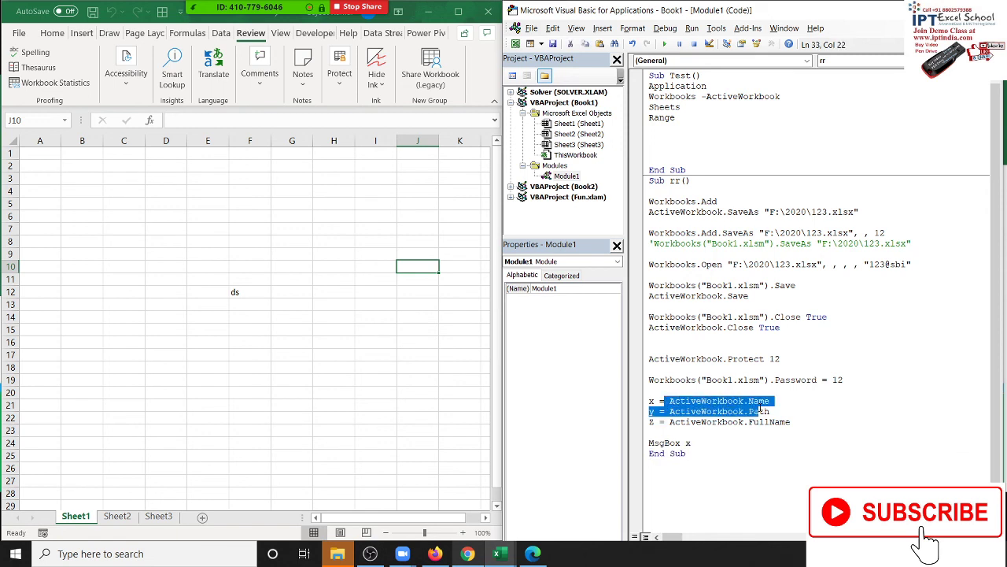
double_click(688, 443)
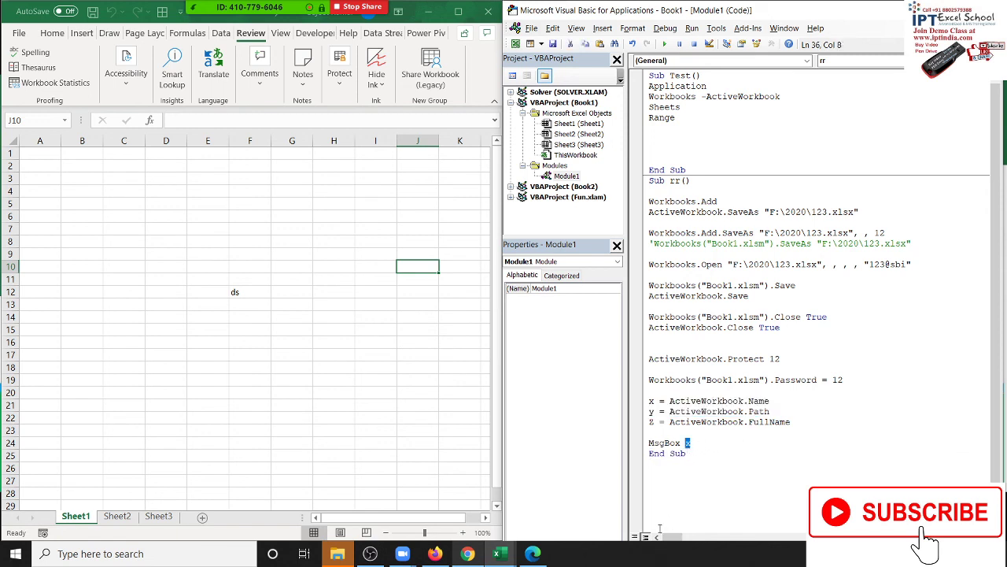
- Declare Dim x As String directly under Sub rr(), letting IntelliSense complete String
left_click(656, 193)
key("Return")
type("im x ")
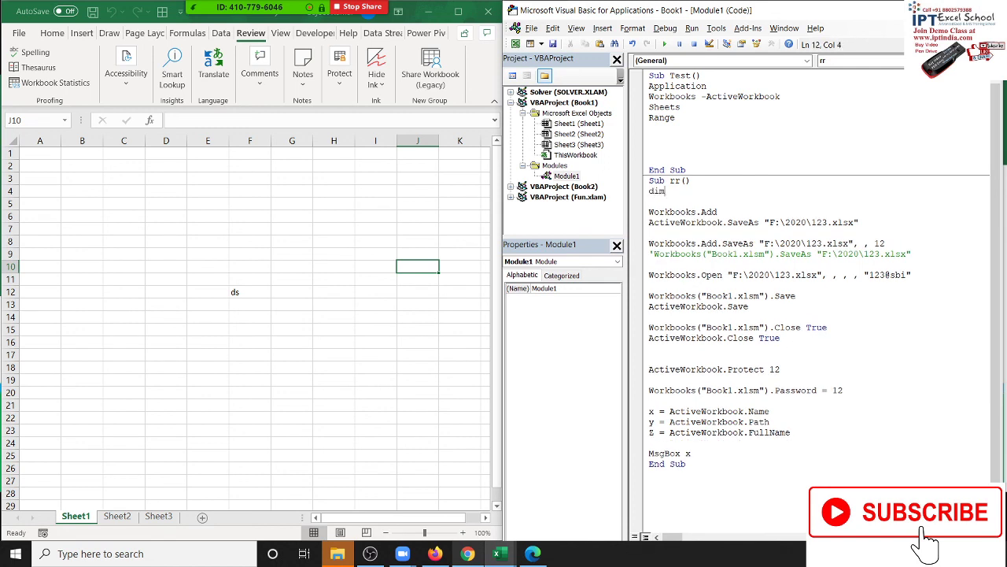
type("as st")
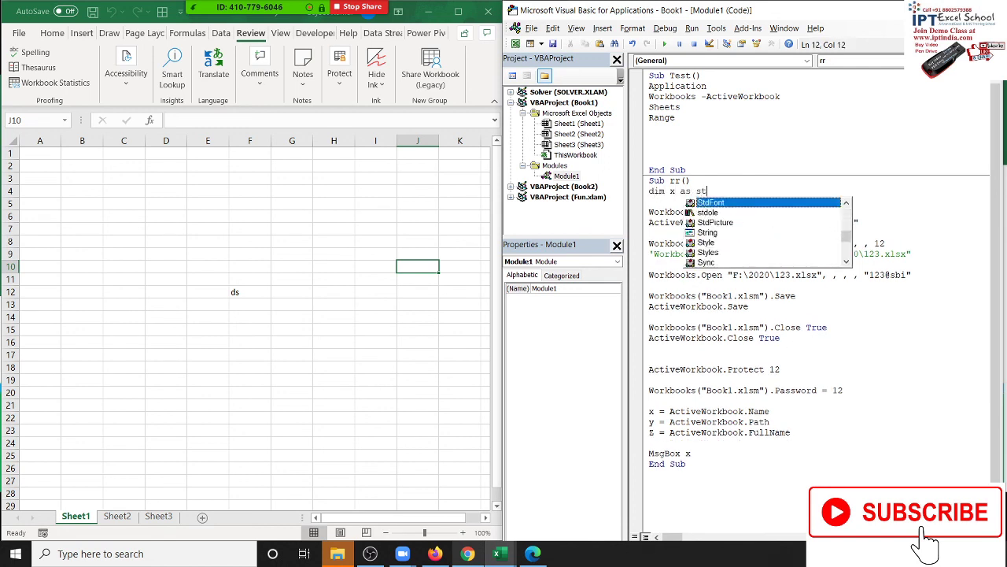
type("r")
key("Tab")
key("Down")
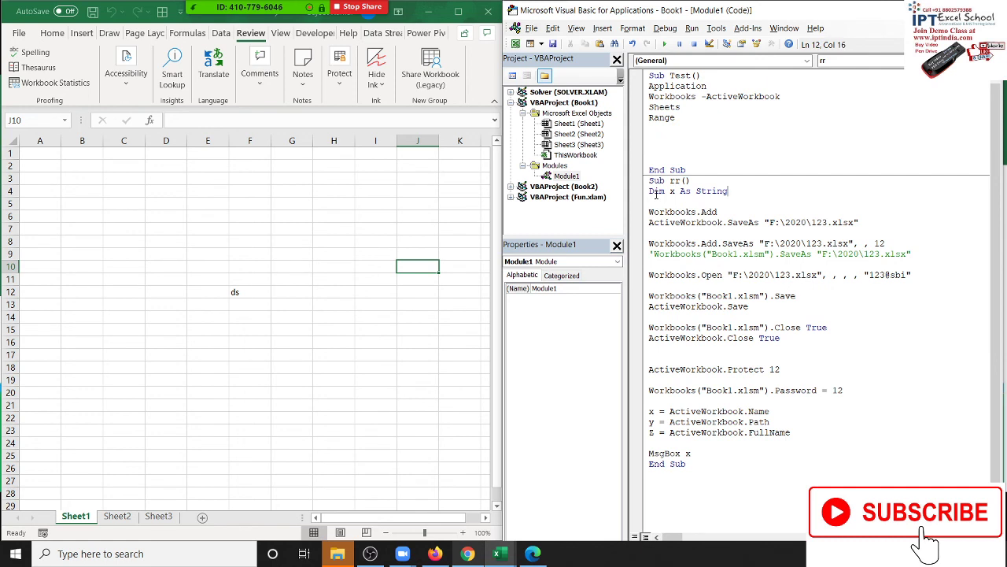
key("shift+Left")
key("shift+Left")
key("shift+Left")
key("shift+Left")
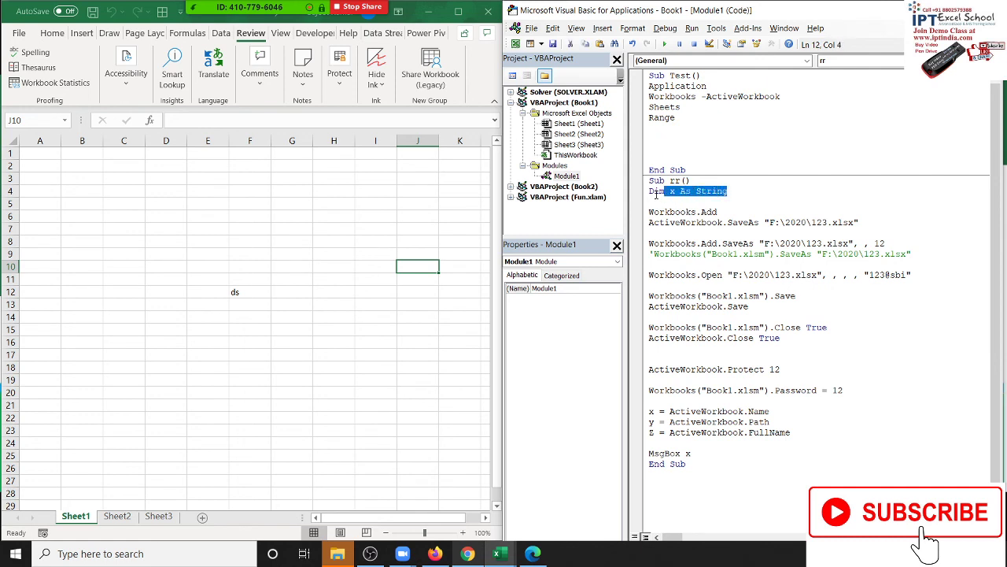
key("shift+Left")
key("shift+Left")
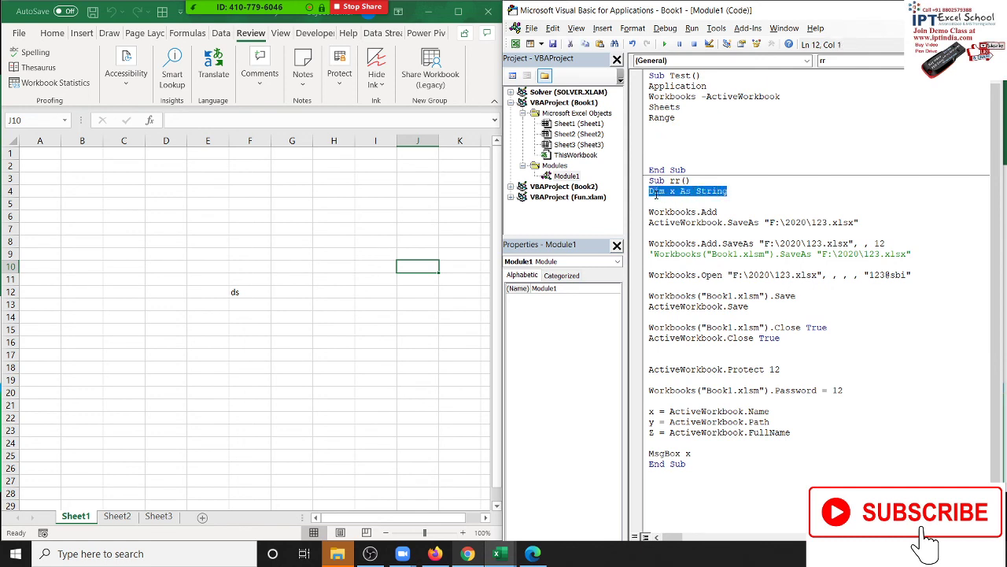